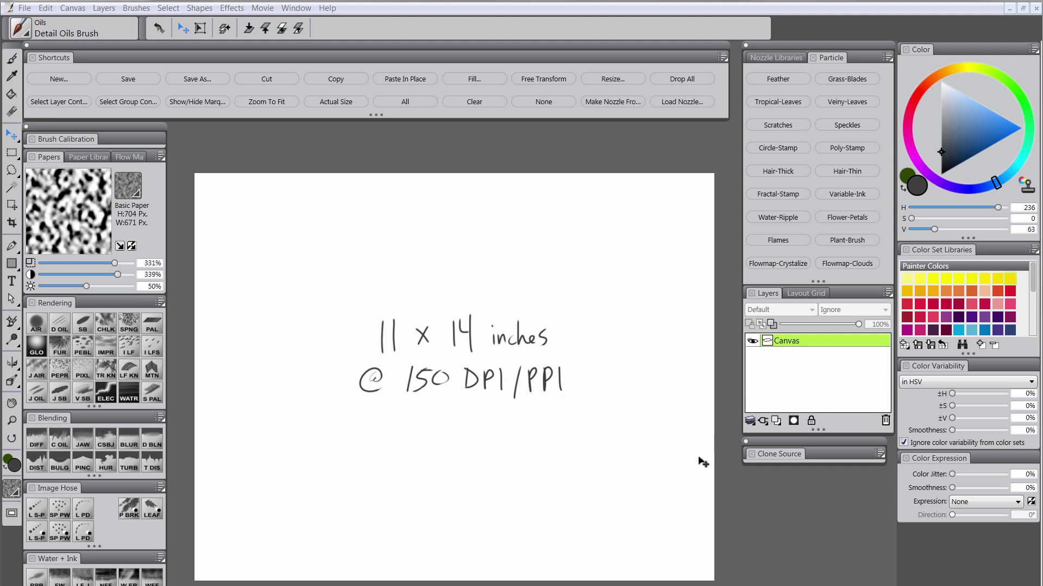
- Erase the handwritten size note and add a new layer named sky
{"action": "key", "text": "Delete"}
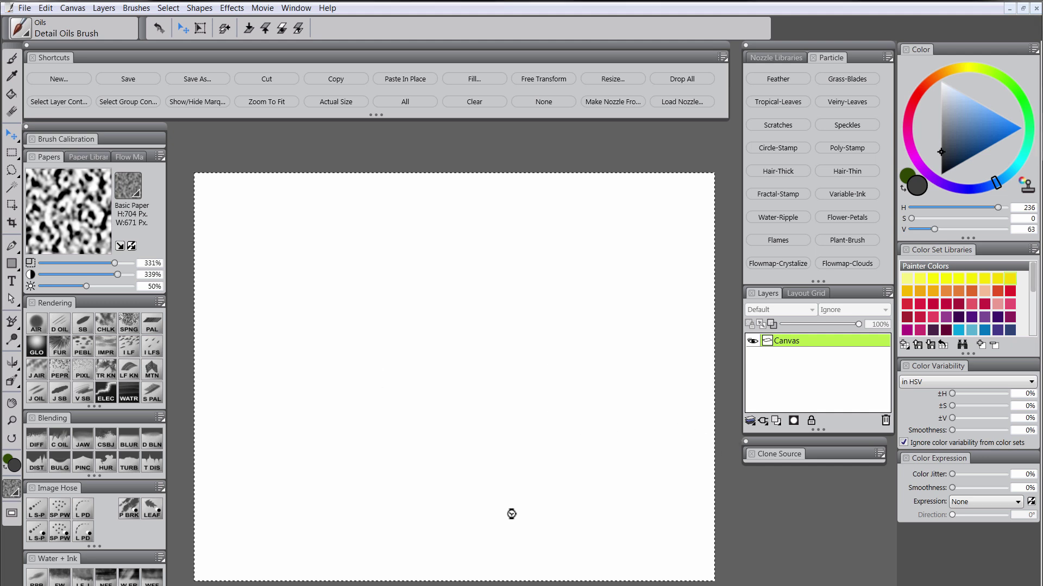
{"action": "left_click", "coordinate": [776, 421]}
{"action": "double_click", "coordinate": [786, 341]}
{"action": "type", "text": "sky"}
{"action": "key", "text": "Return"}
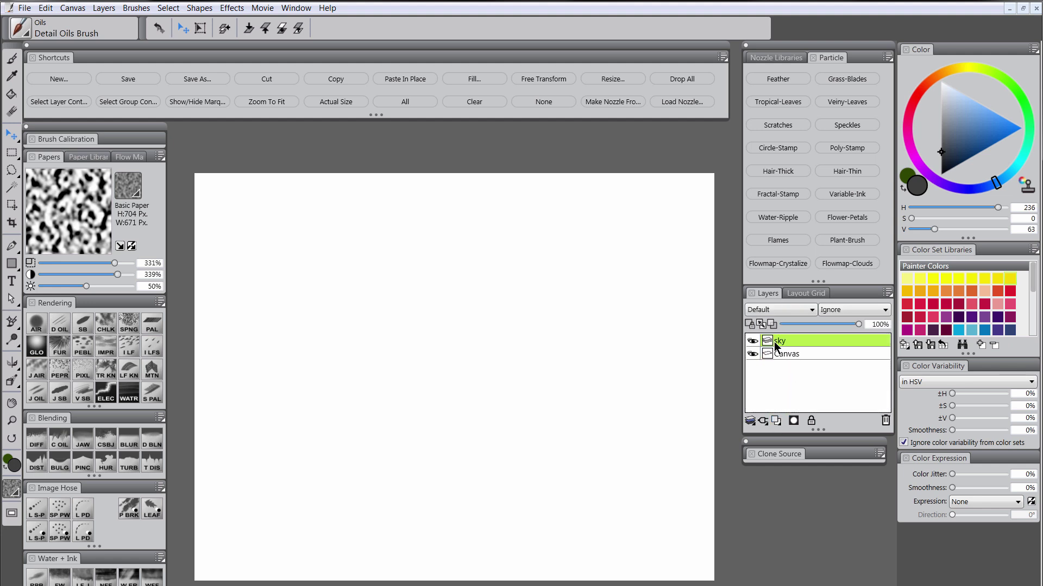
- Fill the sky layer with a muted light blue-grey (H 241, S 48, V 175)
{"action": "left_click", "coordinate": [498, 81]}
{"action": "left_click_drag", "start_coordinate": [443, 209], "coordinate": [407, 156]}
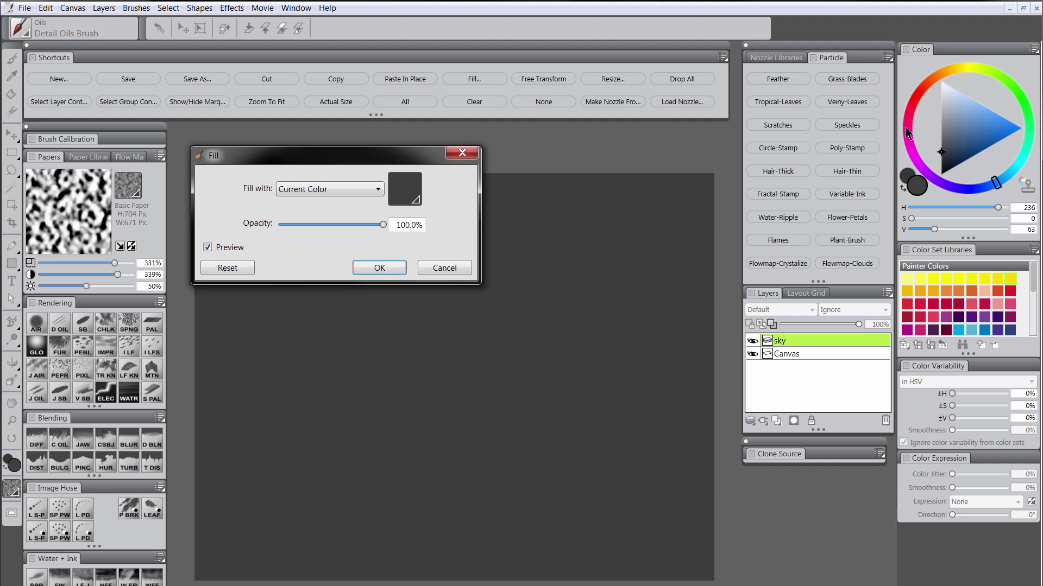
{"action": "left_click_drag", "start_coordinate": [954, 142], "coordinate": [951, 118]}
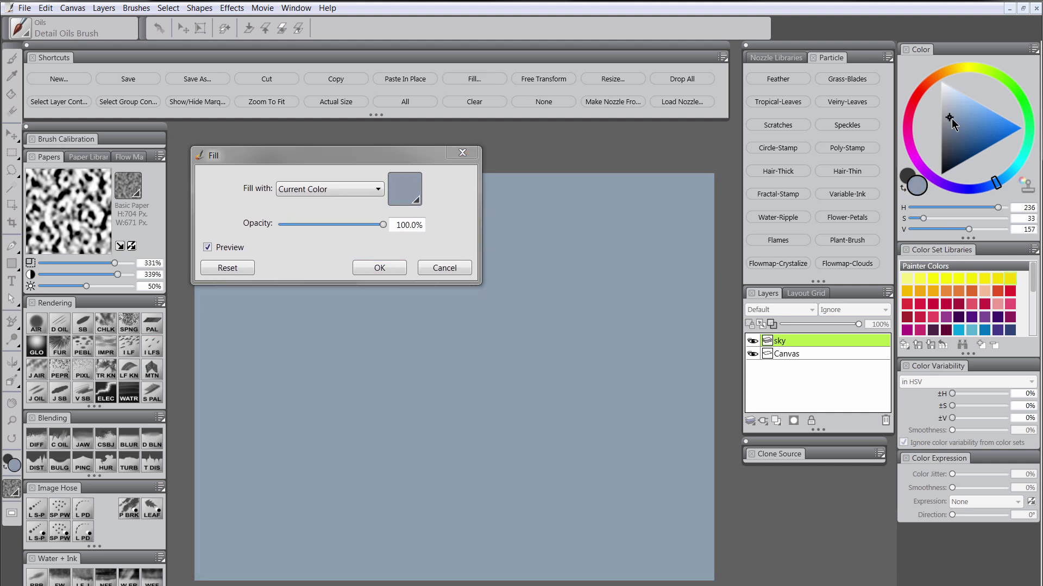
{"action": "left_click_drag", "start_coordinate": [996, 183], "coordinate": [988, 187]}
{"action": "left_click_drag", "start_coordinate": [951, 119], "coordinate": [953, 116]}
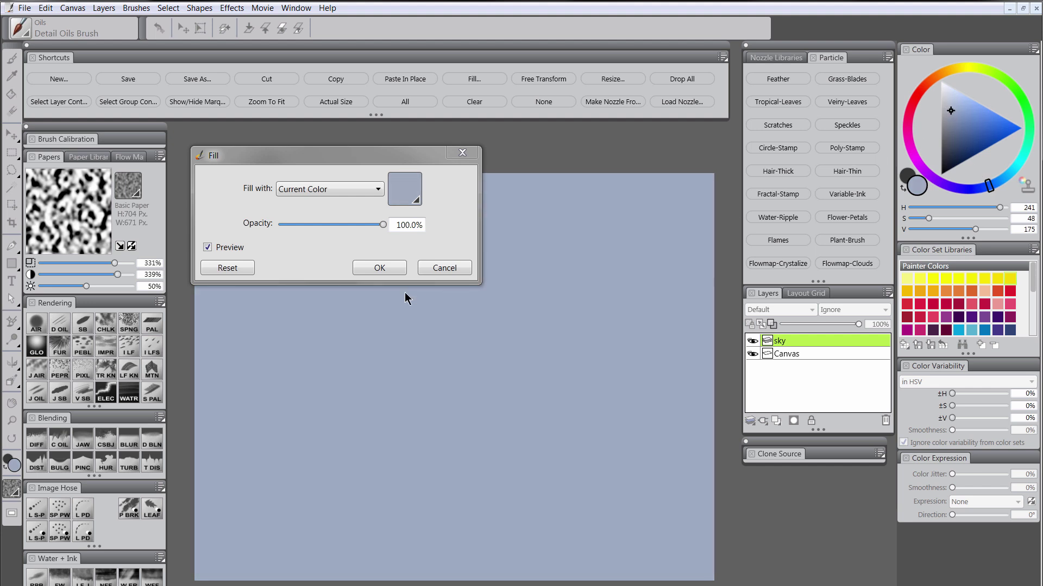
{"action": "left_click", "coordinate": [377, 269]}
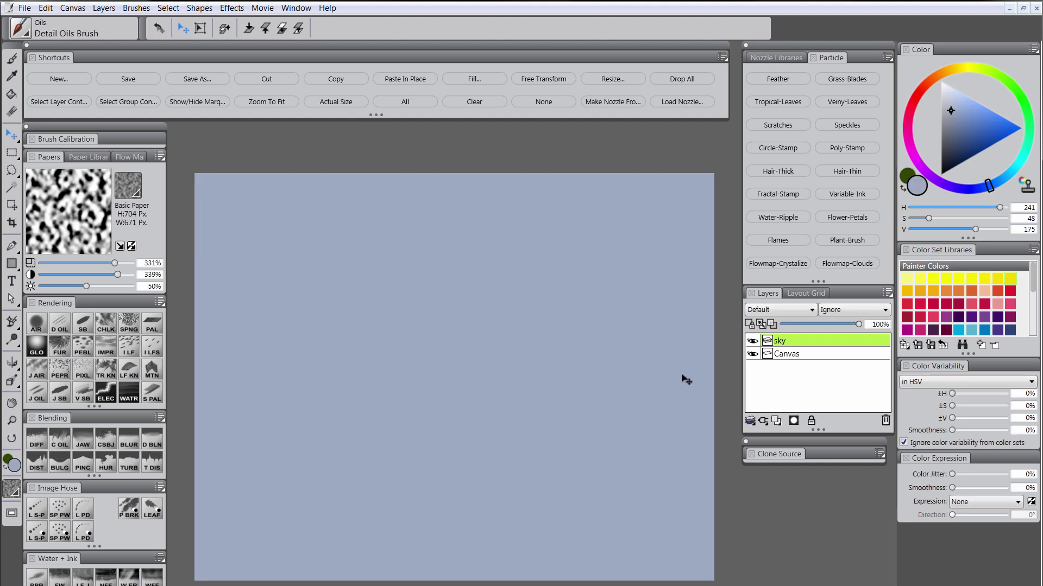
- Switch to the Digital Airbrush and pick a light, bright blue based on the sky colour
{"action": "left_click", "coordinate": [37, 324]}
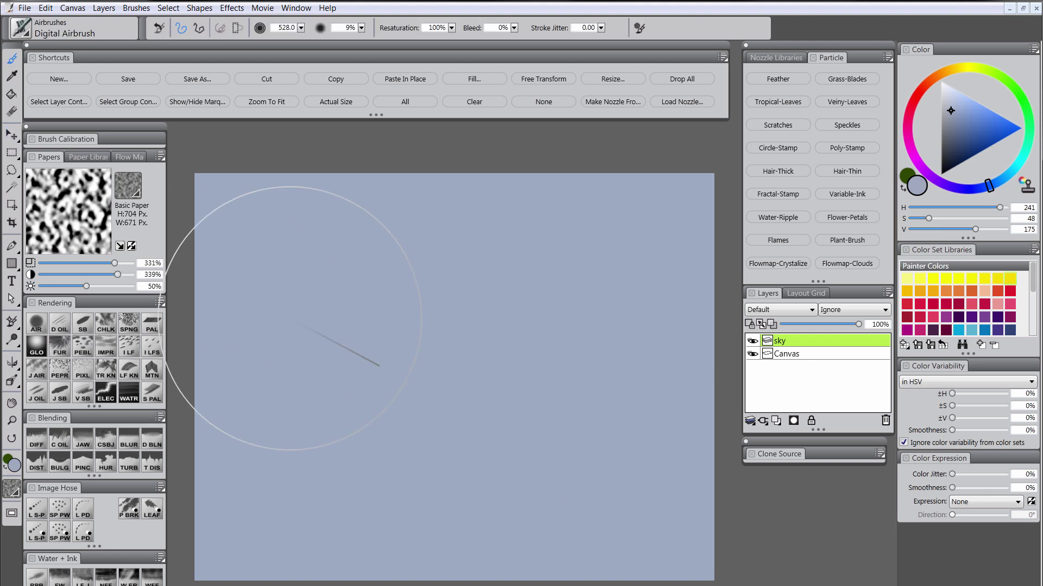
{"action": "left_click", "coordinate": [951, 150]}
{"action": "left_click_drag", "start_coordinate": [989, 186], "coordinate": [983, 187]}
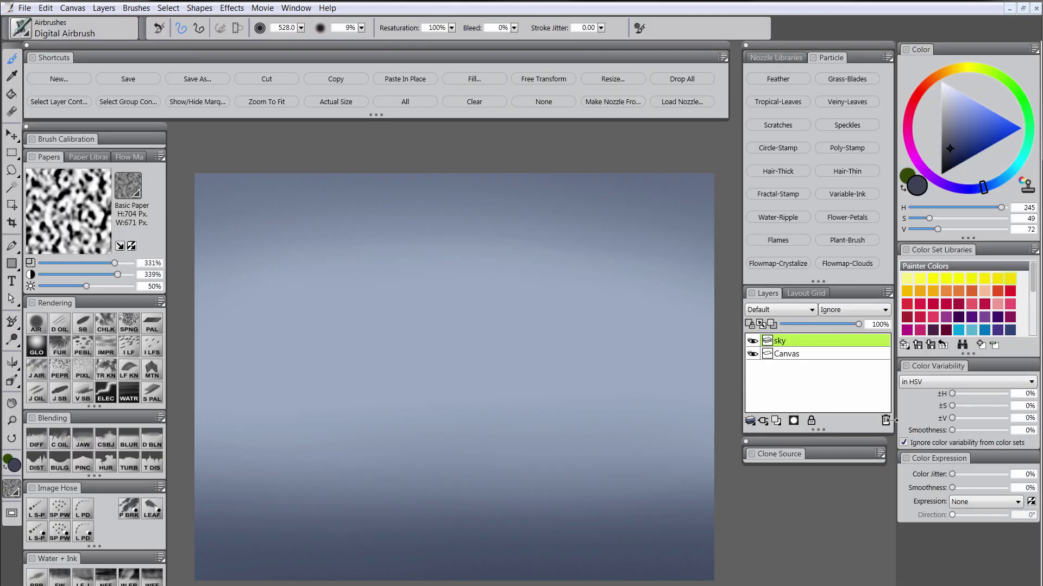
{"action": "left_click", "coordinate": [496, 342], "text": "alt"}
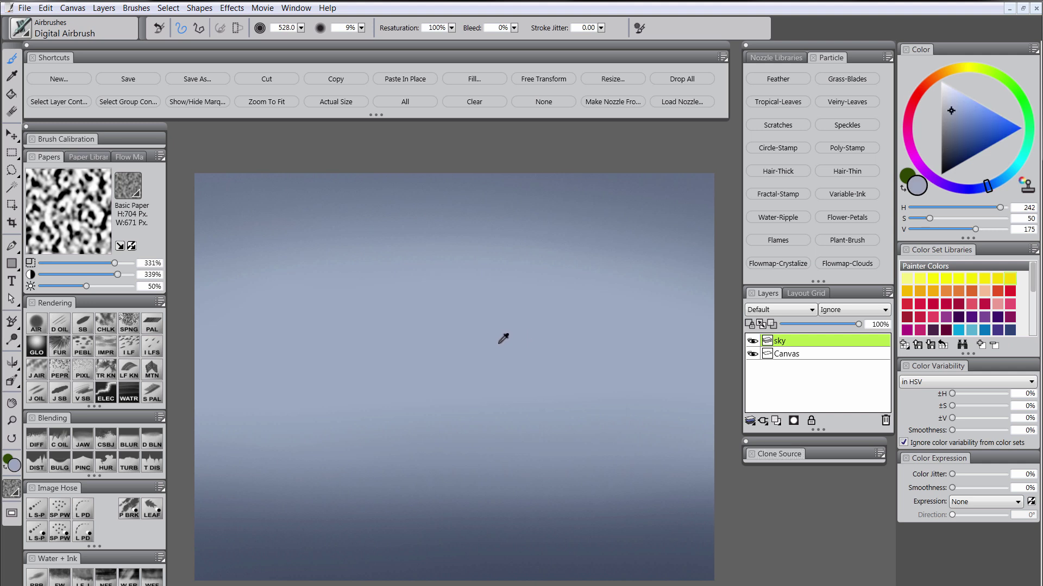
{"action": "left_click", "coordinate": [954, 95]}
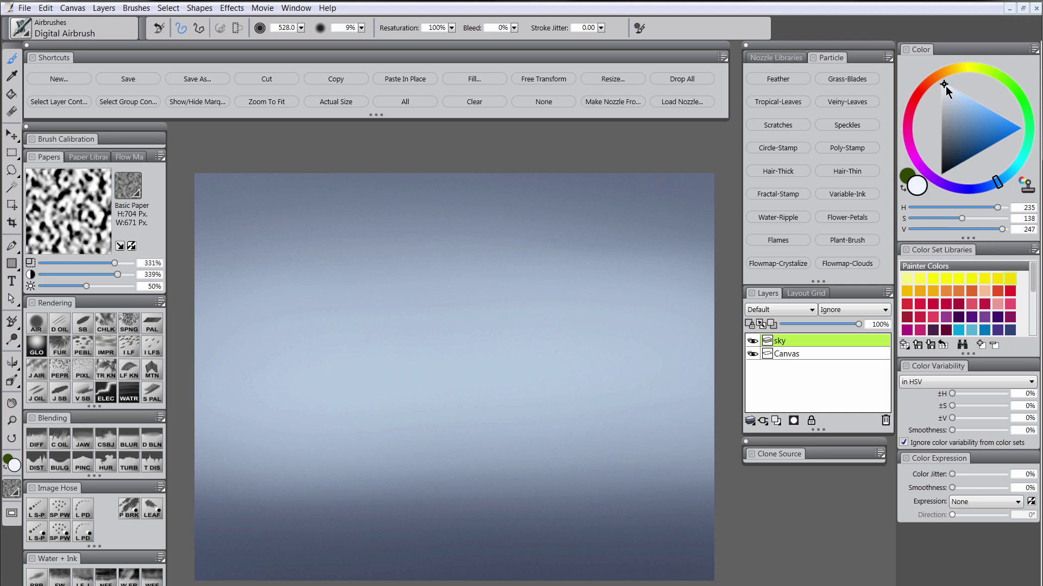
{"action": "key", "text": "Tab"}
- Spray a pale glowing band across the middle of the sky
{"action": "mouse_move", "coordinate": [689, 326]}
{"action": "left_mouse_down"}
{"action": "mouse_move", "coordinate": [616, 349]}
{"action": "mouse_move", "coordinate": [698, 337]}
{"action": "mouse_move", "coordinate": [605, 345]}
{"action": "left_mouse_up"}
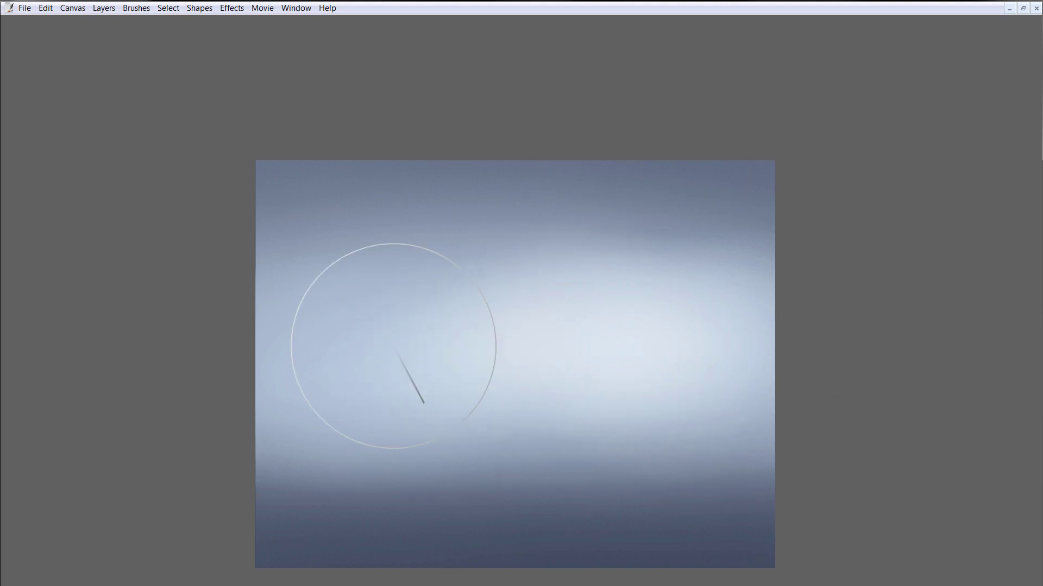
{"action": "key", "text": "Tab"}
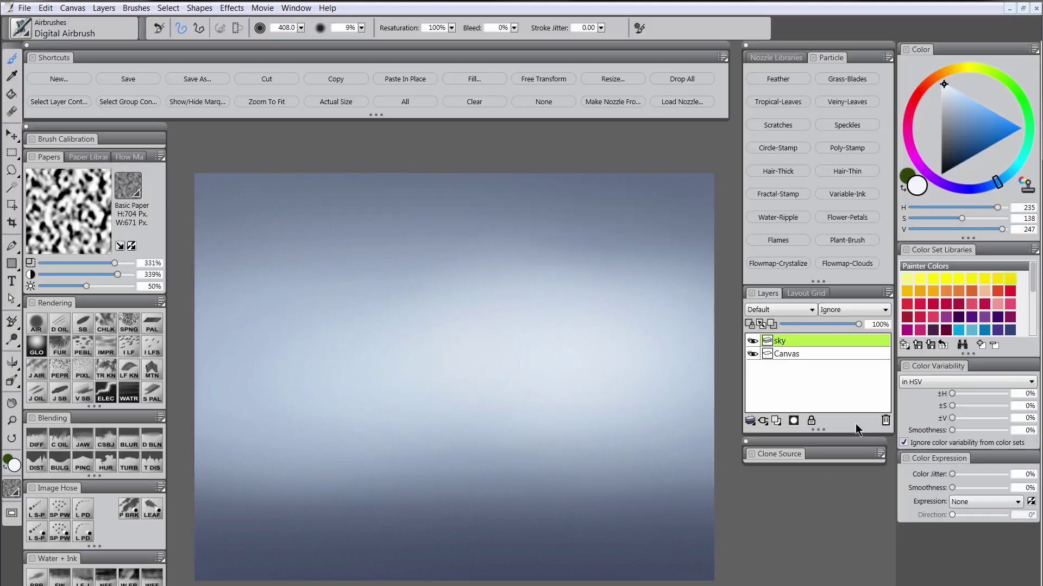
- Add a new layer above sky and name it trees
{"action": "left_click", "coordinate": [776, 421]}
{"action": "double_click", "coordinate": [787, 342]}
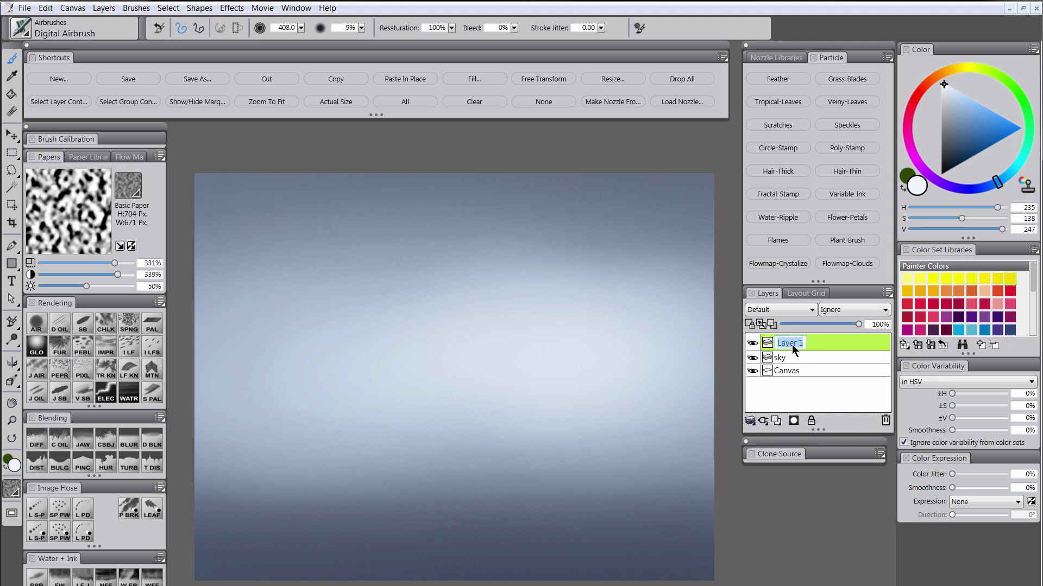
{"action": "type", "text": "rees"}
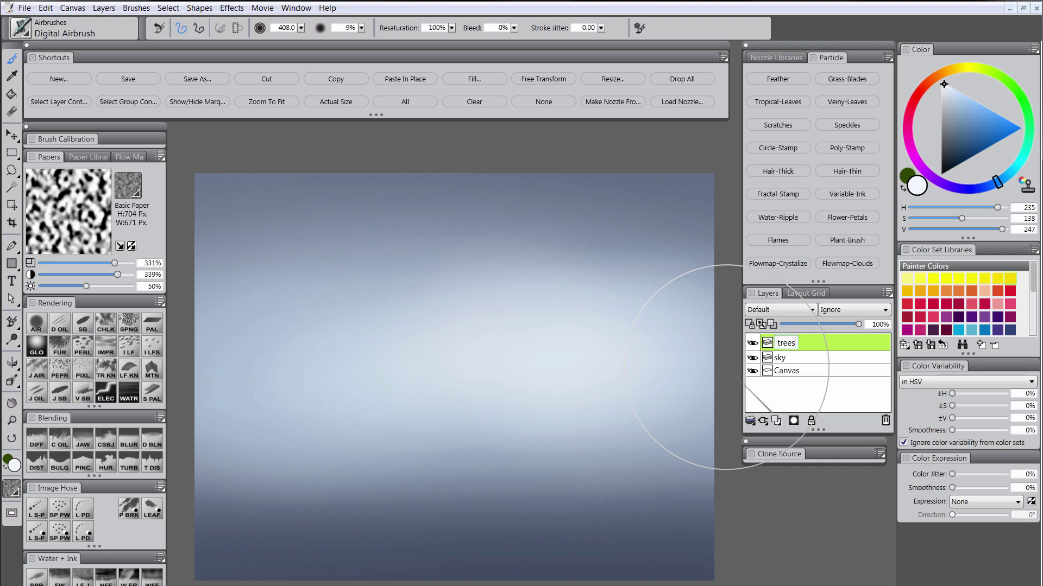
{"action": "key", "text": "Return"}
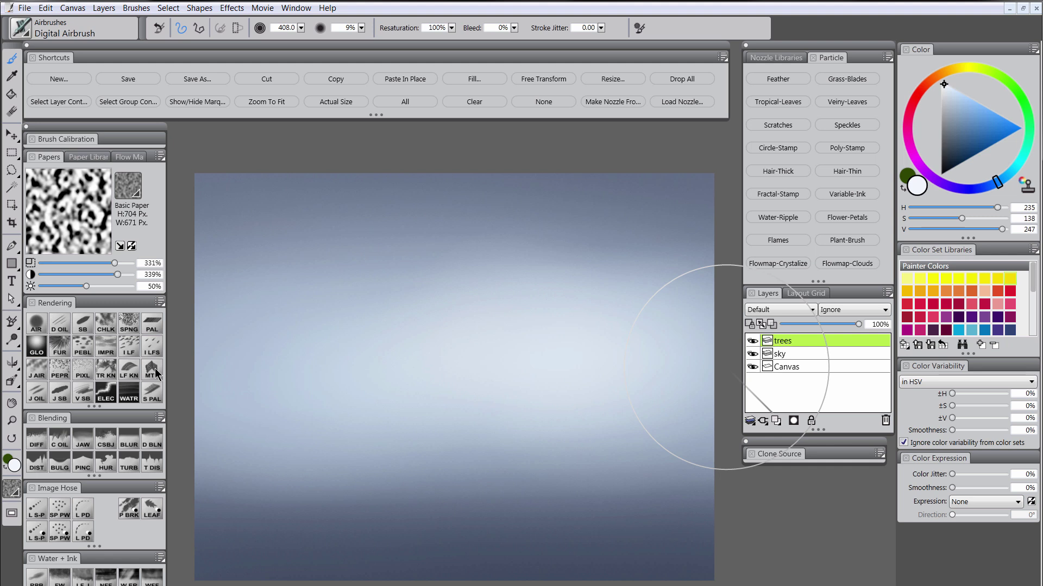
- Paint dark blue-grey tree silhouettes along the bottom with Square Chalk
{"action": "left_click", "coordinate": [106, 324]}
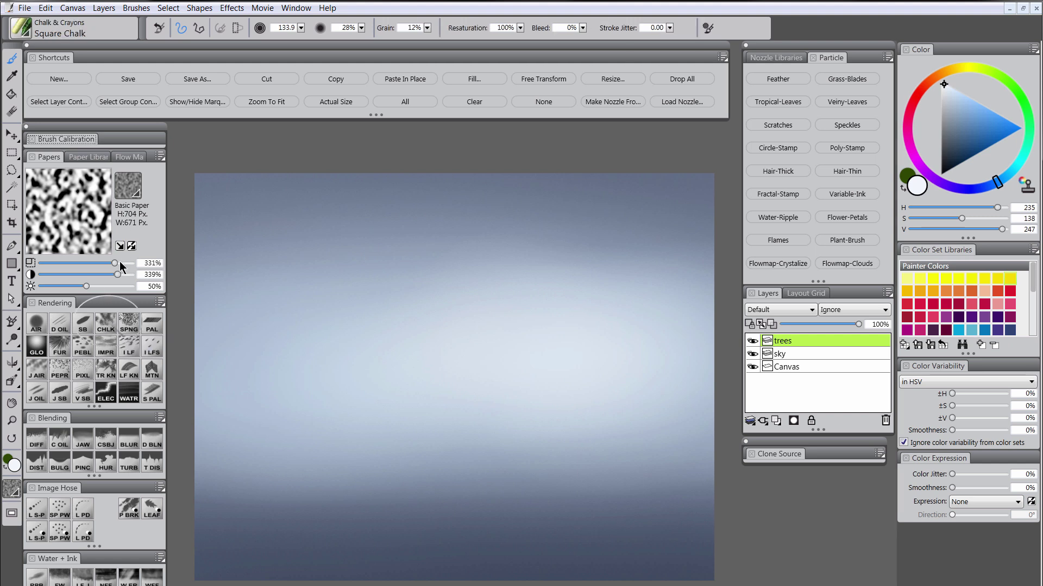
{"action": "left_click", "coordinate": [250, 574], "text": "alt"}
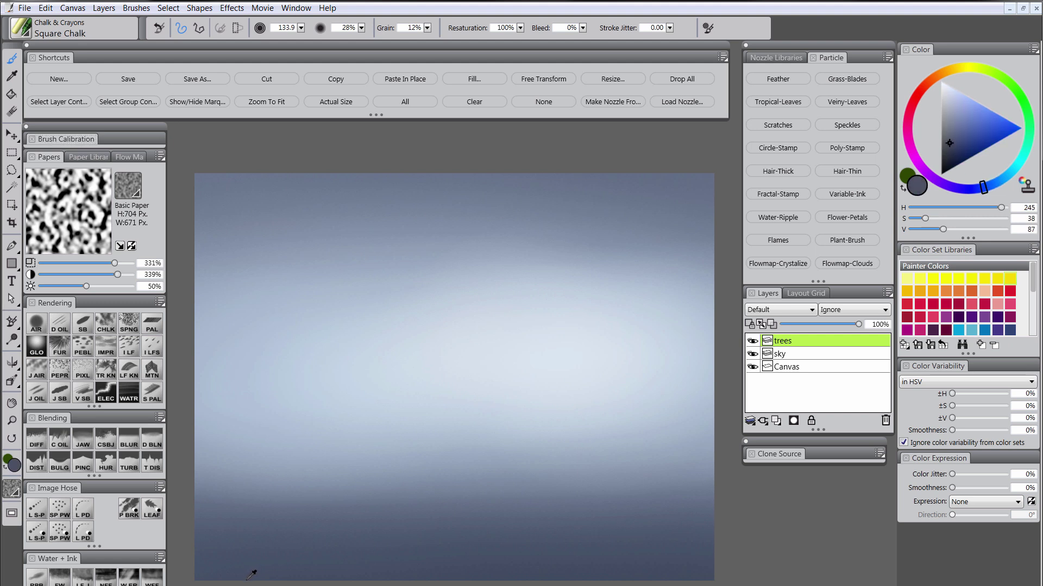
{"action": "left_click", "coordinate": [250, 574], "text": "alt"}
{"action": "mouse_move", "coordinate": [246, 515]}
{"action": "left_mouse_down"}
{"action": "mouse_move", "coordinate": [243, 446]}
{"action": "mouse_move", "coordinate": [263, 406]}
{"action": "mouse_move", "coordinate": [255, 389]}
{"action": "mouse_move", "coordinate": [244, 422]}
{"action": "mouse_move", "coordinate": [254, 503]}
{"action": "mouse_move", "coordinate": [250, 447]}
{"action": "mouse_move", "coordinate": [216, 518]}
{"action": "mouse_move", "coordinate": [193, 459]}
{"action": "mouse_move", "coordinate": [196, 499]}
{"action": "left_mouse_up"}
{"action": "mouse_move", "coordinate": [289, 532]}
{"action": "left_mouse_down"}
{"action": "mouse_move", "coordinate": [327, 503]}
{"action": "mouse_move", "coordinate": [335, 395]}
{"action": "mouse_move", "coordinate": [335, 471]}
{"action": "mouse_move", "coordinate": [403, 530]}
{"action": "mouse_move", "coordinate": [430, 445]}
{"action": "mouse_move", "coordinate": [456, 467]}
{"action": "mouse_move", "coordinate": [472, 524]}
{"action": "mouse_move", "coordinate": [529, 507]}
{"action": "mouse_move", "coordinate": [536, 492]}
{"action": "mouse_move", "coordinate": [548, 517]}
{"action": "mouse_move", "coordinate": [610, 486]}
{"action": "mouse_move", "coordinate": [624, 518]}
{"action": "mouse_move", "coordinate": [657, 493]}
{"action": "mouse_move", "coordinate": [671, 519]}
{"action": "mouse_move", "coordinate": [688, 490]}
{"action": "mouse_move", "coordinate": [700, 515]}
{"action": "left_mouse_up"}
{"action": "key", "text": "bracketleft"}
{"action": "key", "text": "bracketleft"}
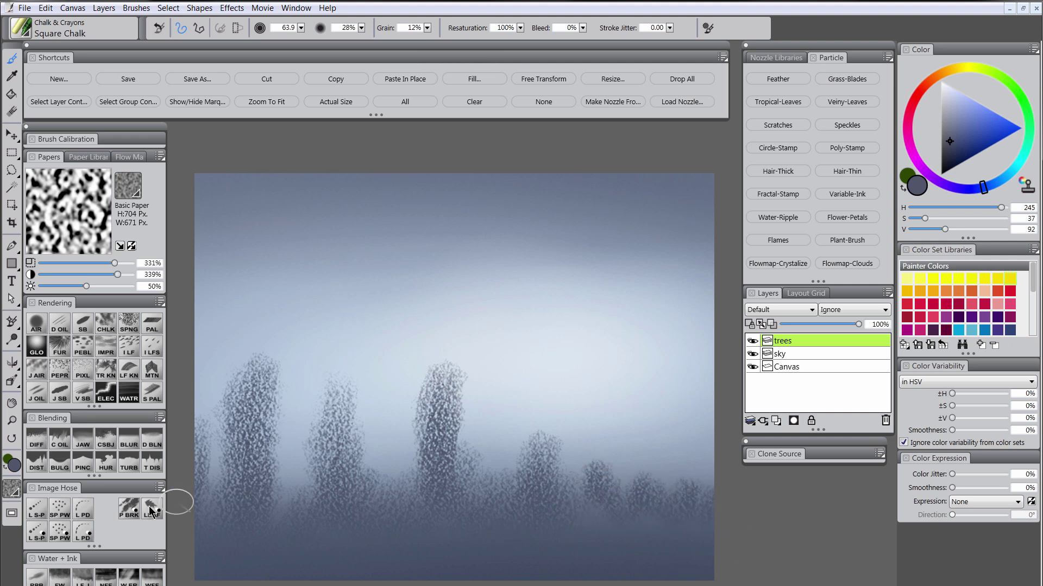
- Collapse the sky and trees layers into one layer named background
{"action": "left_click", "coordinate": [794, 354], "text": "shift"}
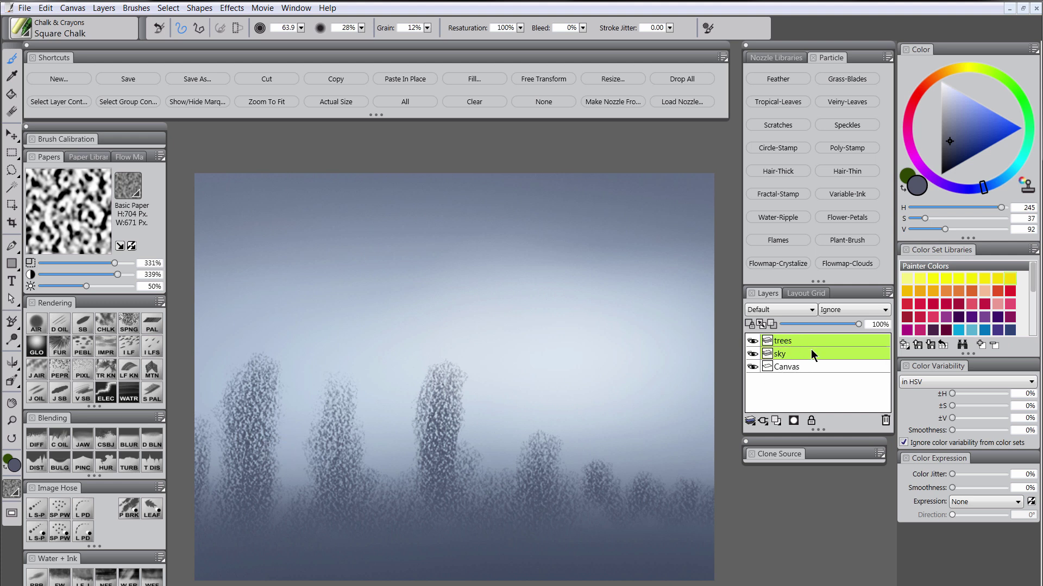
{"action": "left_click", "coordinate": [750, 421]}
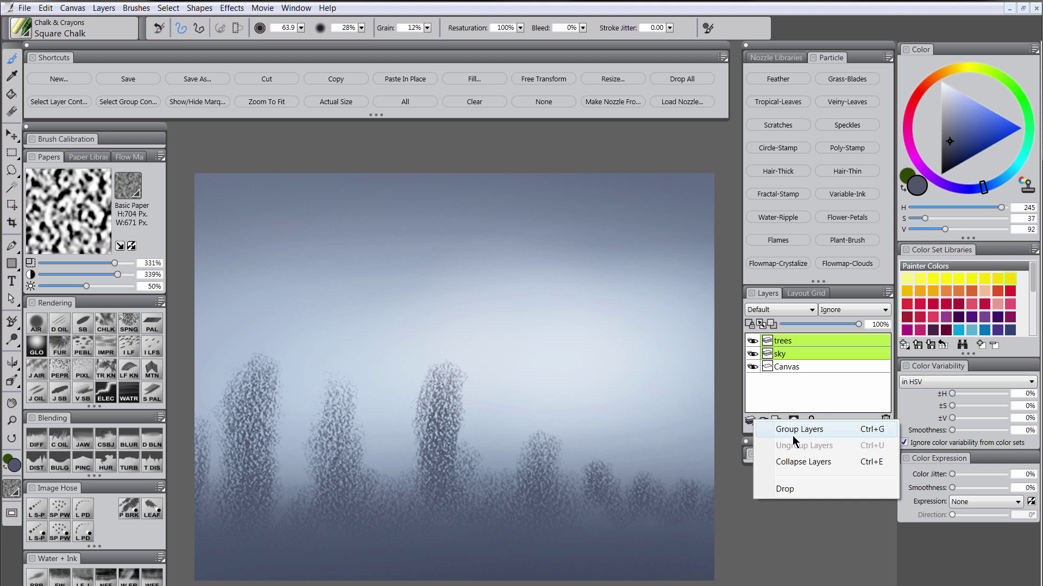
{"action": "left_click", "coordinate": [808, 462]}
{"action": "double_click", "coordinate": [790, 342]}
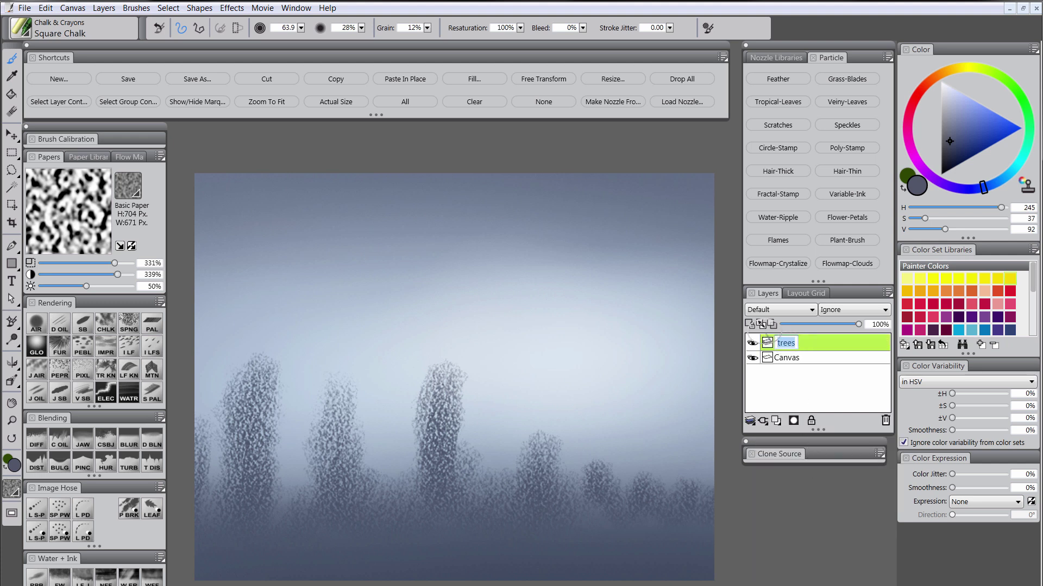
{"action": "type", "text": "background"}
{"action": "key", "text": "Return"}
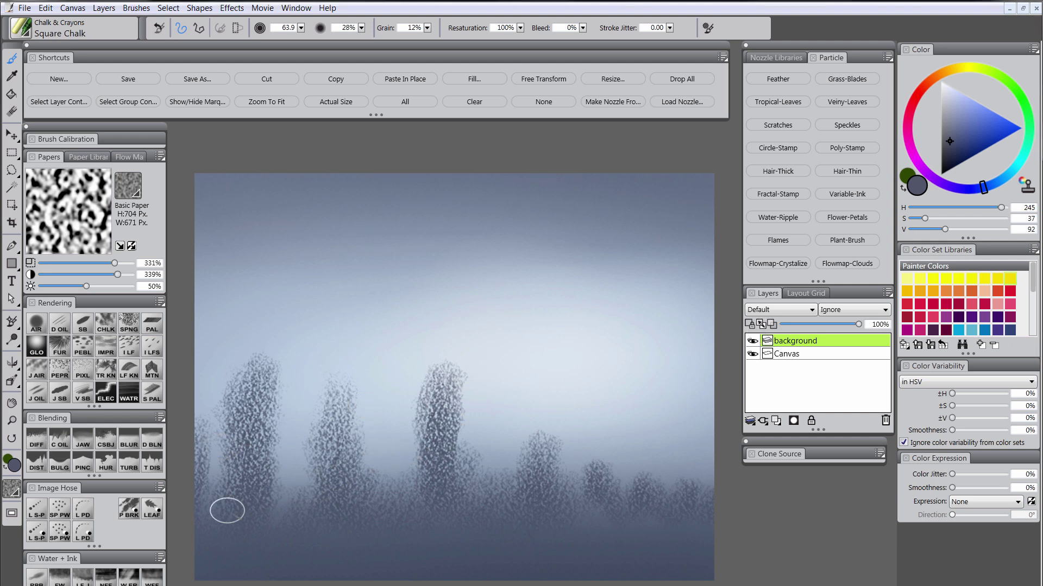
- Smear the left and right trees into soft streaky mist with Diffuse Blur
{"action": "left_click", "coordinate": [36, 447]}
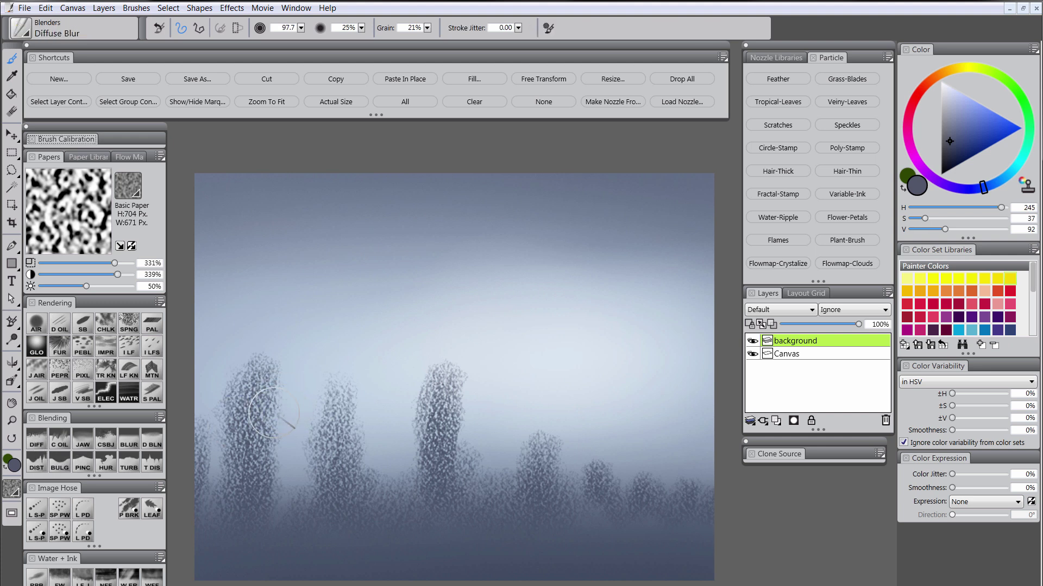
{"action": "mouse_move", "coordinate": [223, 417]}
{"action": "left_mouse_down"}
{"action": "mouse_move", "coordinate": [252, 456]}
{"action": "mouse_move", "coordinate": [290, 453]}
{"action": "mouse_move", "coordinate": [283, 473]}
{"action": "mouse_move", "coordinate": [210, 534]}
{"action": "mouse_move", "coordinate": [240, 510]}
{"action": "mouse_move", "coordinate": [341, 480]}
{"action": "mouse_move", "coordinate": [329, 394]}
{"action": "mouse_move", "coordinate": [348, 399]}
{"action": "mouse_move", "coordinate": [331, 513]}
{"action": "mouse_move", "coordinate": [375, 524]}
{"action": "mouse_move", "coordinate": [452, 452]}
{"action": "mouse_move", "coordinate": [433, 406]}
{"action": "mouse_move", "coordinate": [453, 388]}
{"action": "mouse_move", "coordinate": [460, 520]}
{"action": "mouse_move", "coordinate": [528, 499]}
{"action": "mouse_move", "coordinate": [575, 453]}
{"action": "mouse_move", "coordinate": [508, 489]}
{"action": "mouse_move", "coordinate": [545, 471]}
{"action": "mouse_move", "coordinate": [596, 470]}
{"action": "mouse_move", "coordinate": [591, 525]}
{"action": "mouse_move", "coordinate": [624, 505]}
{"action": "mouse_move", "coordinate": [617, 491]}
{"action": "mouse_move", "coordinate": [643, 527]}
{"action": "mouse_move", "coordinate": [676, 529]}
{"action": "mouse_move", "coordinate": [716, 476]}
{"action": "mouse_move", "coordinate": [467, 447]}
{"action": "left_mouse_up"}
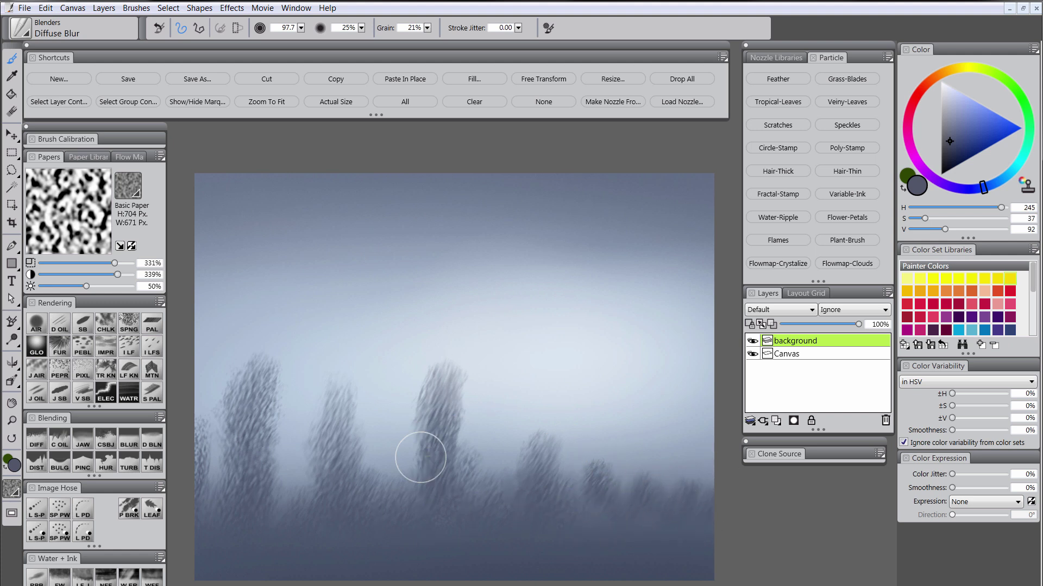
{"action": "mouse_move", "coordinate": [241, 520]}
{"action": "left_mouse_down"}
{"action": "mouse_move", "coordinate": [391, 540]}
{"action": "mouse_move", "coordinate": [186, 549]}
{"action": "mouse_move", "coordinate": [316, 496]}
{"action": "mouse_move", "coordinate": [277, 540]}
{"action": "left_mouse_up"}
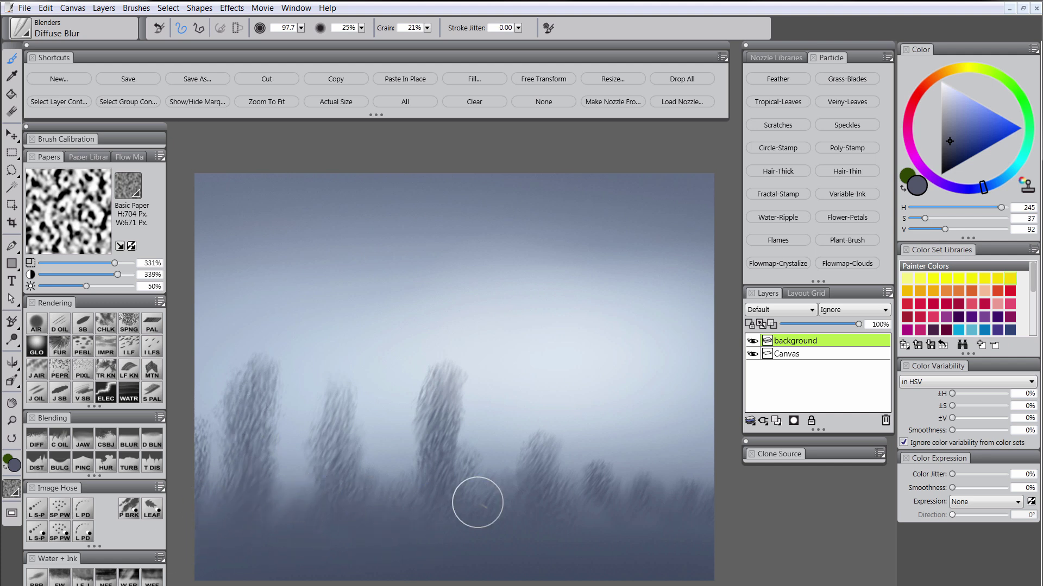
{"action": "mouse_move", "coordinate": [628, 520]}
{"action": "left_mouse_down"}
{"action": "mouse_move", "coordinate": [375, 373]}
{"action": "mouse_move", "coordinate": [404, 500]}
{"action": "mouse_move", "coordinate": [305, 478]}
{"action": "mouse_move", "coordinate": [329, 533]}
{"action": "left_mouse_up"}
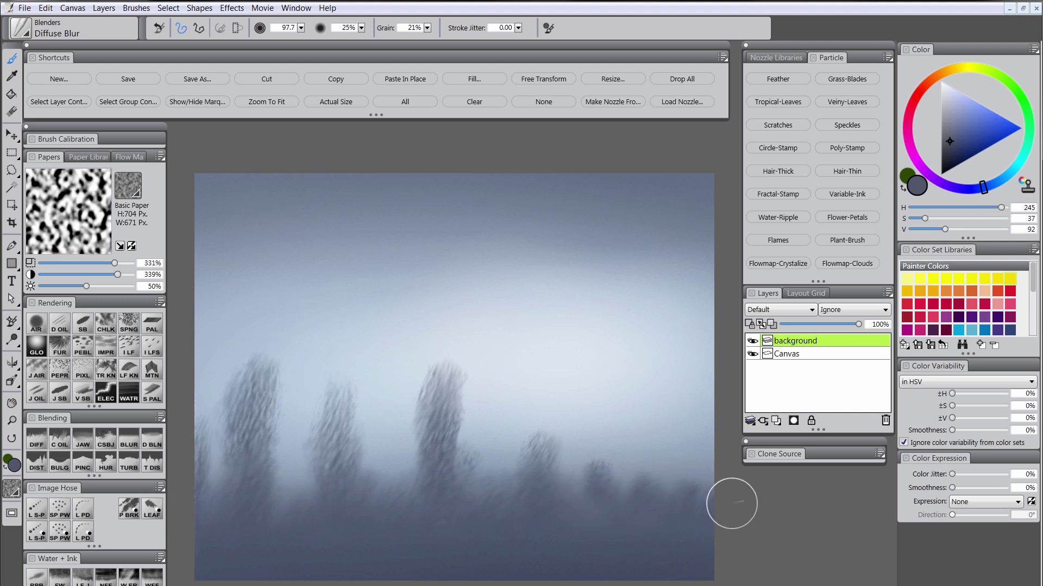
- Airbrush a dark navy band along the bottom edge of the background
{"action": "left_click", "coordinate": [45, 320]}
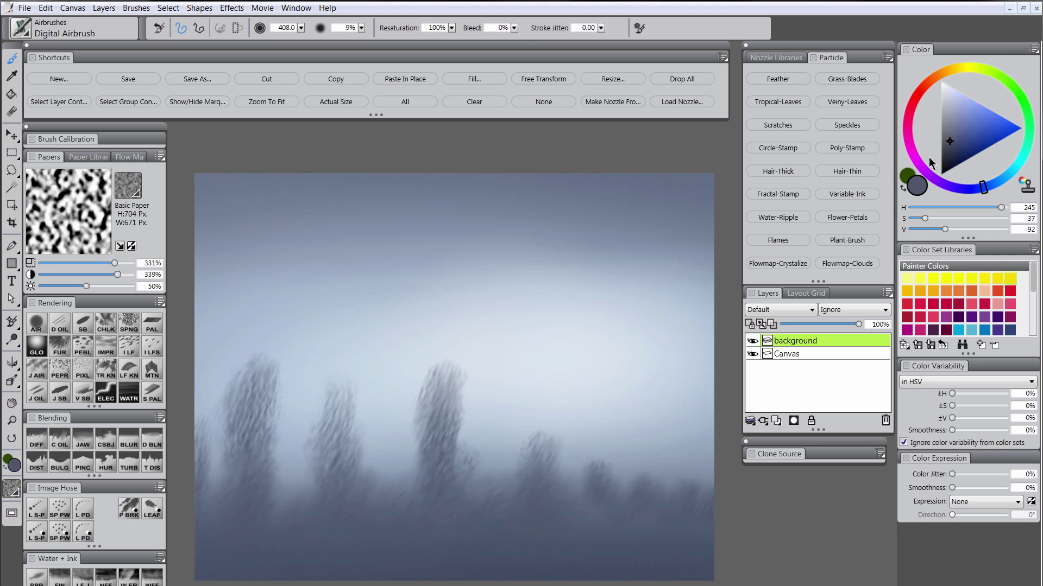
{"action": "left_click", "coordinate": [951, 167]}
{"action": "key", "text": "Tab"}
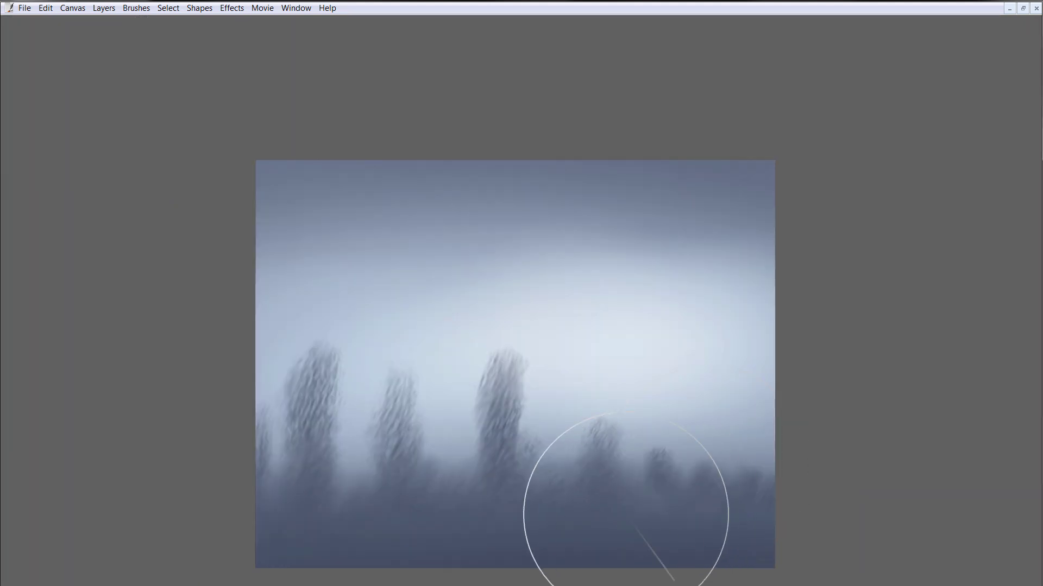
{"action": "mouse_move", "coordinate": [842, 585]}
{"action": "left_mouse_down"}
{"action": "mouse_move", "coordinate": [446, 585]}
{"action": "mouse_move", "coordinate": [95, 558]}
{"action": "mouse_move", "coordinate": [878, 572]}
{"action": "mouse_move", "coordinate": [142, 581]}
{"action": "mouse_move", "coordinate": [216, 543]}
{"action": "mouse_move", "coordinate": [840, 534]}
{"action": "mouse_move", "coordinate": [335, 528]}
{"action": "mouse_move", "coordinate": [543, 570]}
{"action": "left_mouse_up"}
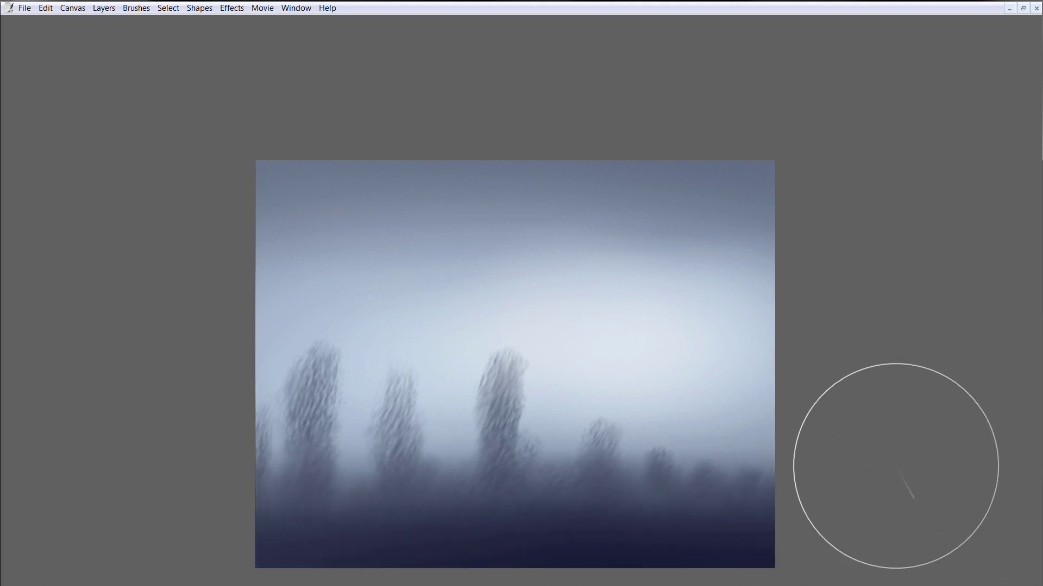
{"action": "key", "text": "Tab"}
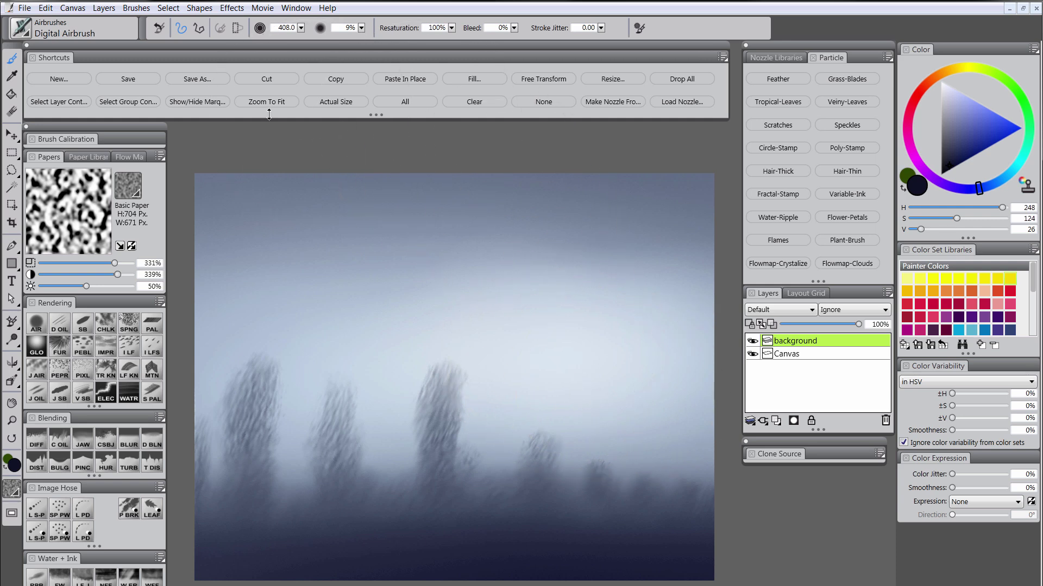
- Save the painting as a new file named ice-source
{"action": "left_click", "coordinate": [183, 80]}
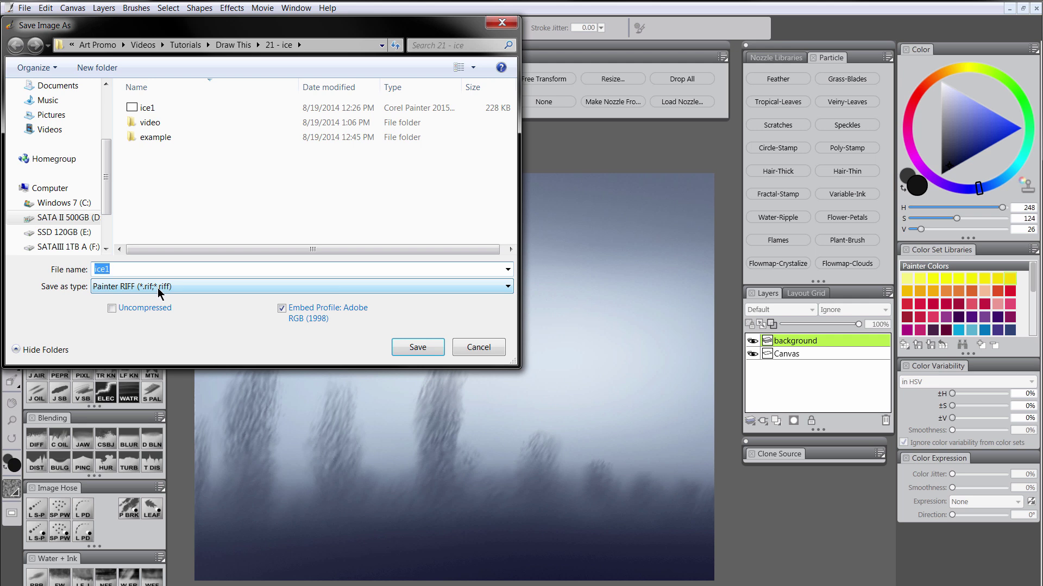
{"action": "left_click", "coordinate": [130, 270]}
{"action": "key", "text": "BackSpace"}
{"action": "type", "text": "-source"}
{"action": "key", "text": "Return"}
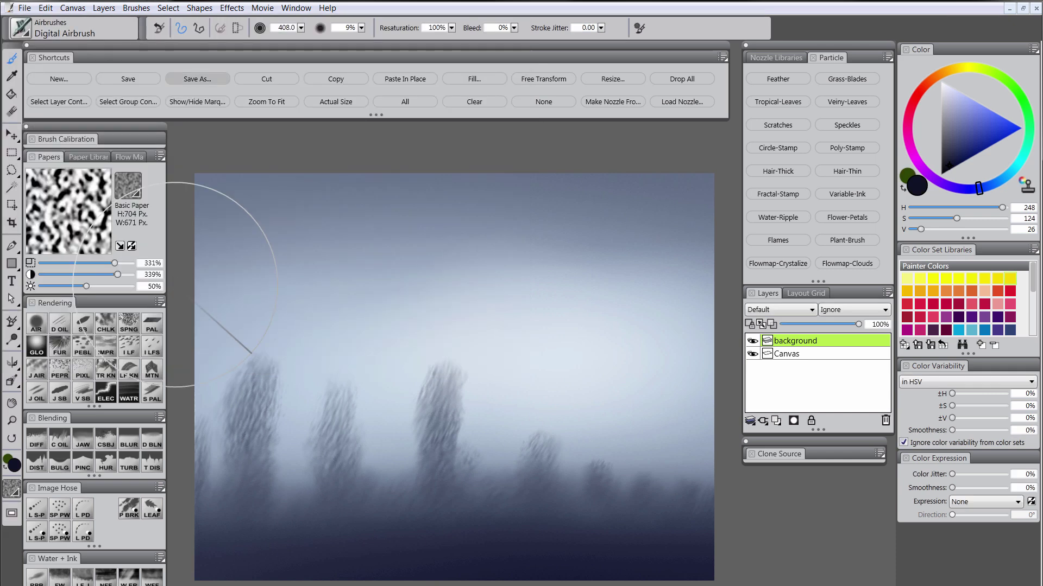
- Save the painting as ice1, replacing the existing ice1 file
{"action": "left_click", "coordinate": [364, 83]}
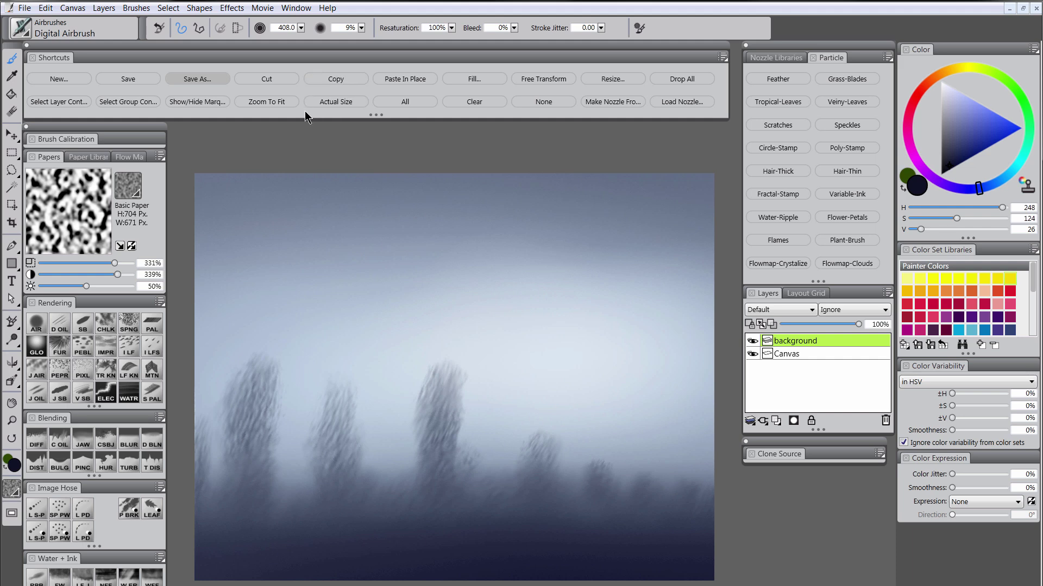
{"action": "left_click", "coordinate": [208, 79]}
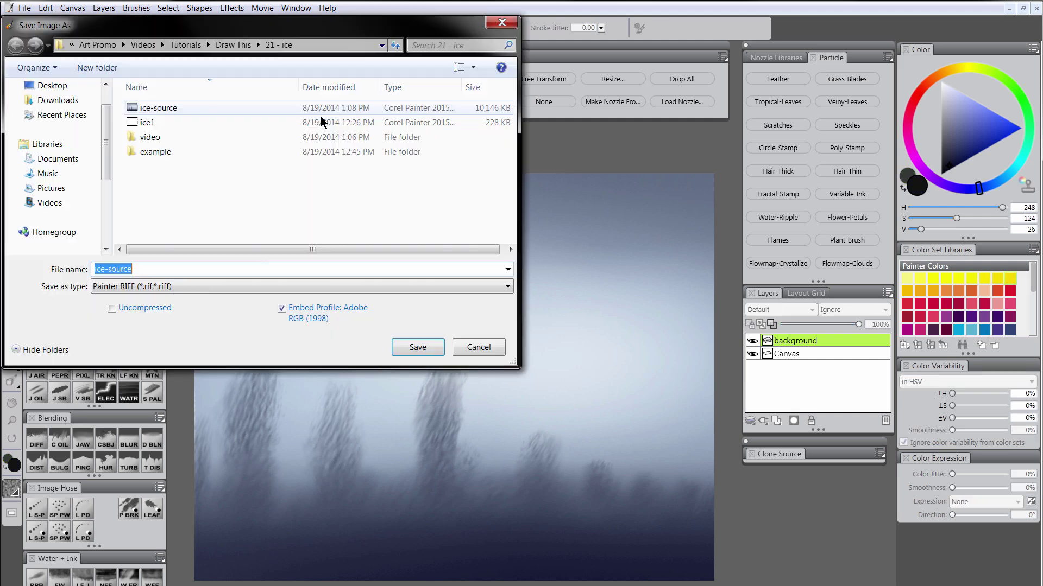
{"action": "left_click", "coordinate": [163, 270]}
{"action": "key", "text": "BackSpace"}
{"action": "key", "text": "BackSpace"}
{"action": "key", "text": "BackSpace"}
{"action": "key", "text": "BackSpace"}
{"action": "type", "text": "1"}
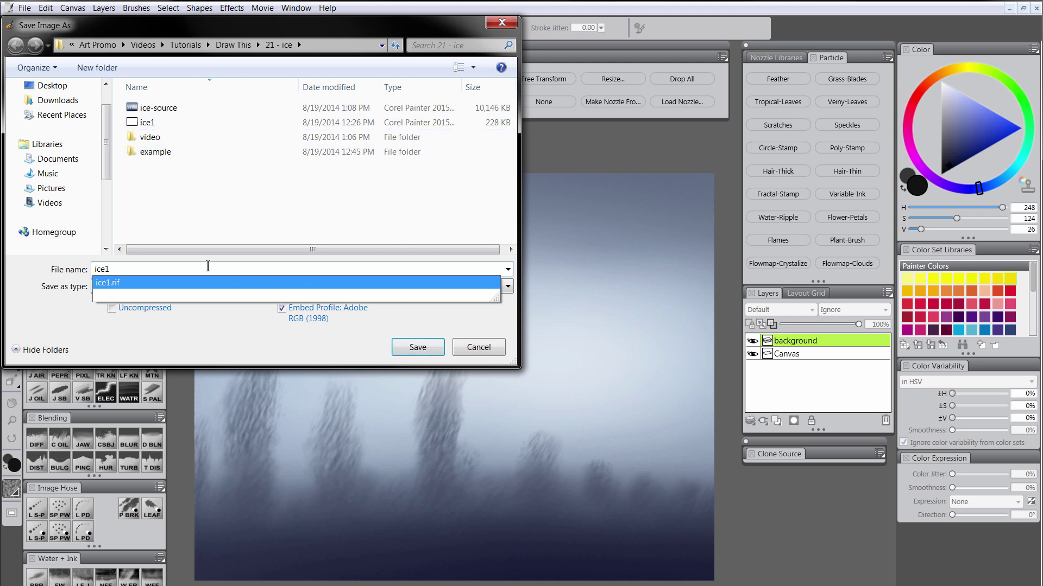
{"action": "left_click", "coordinate": [429, 350]}
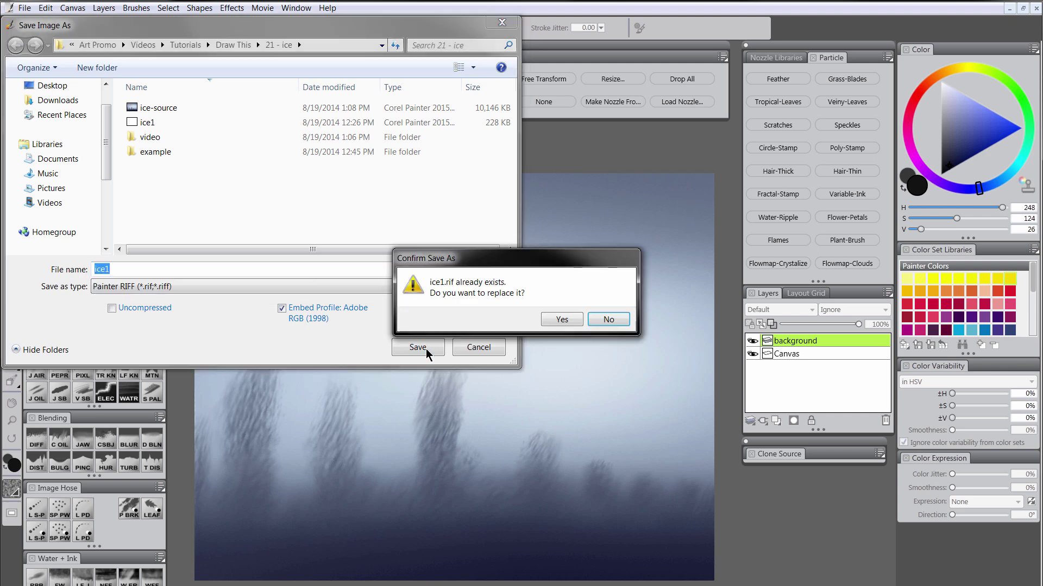
{"action": "left_click", "coordinate": [564, 322]}
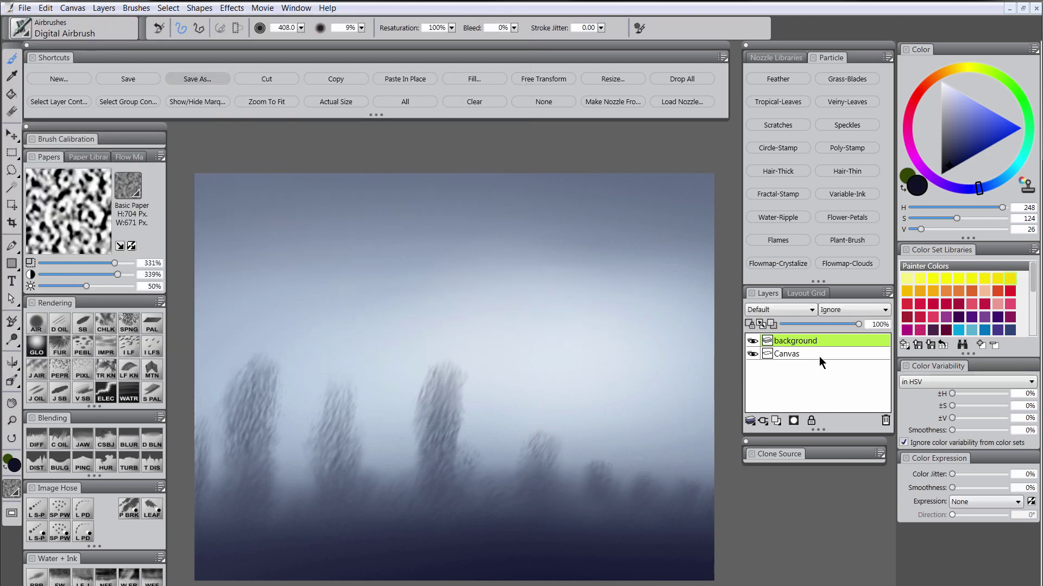
- Open ice-source from the recent files and zoom out to see the whole canvas
{"action": "left_click", "coordinate": [45, 7]}
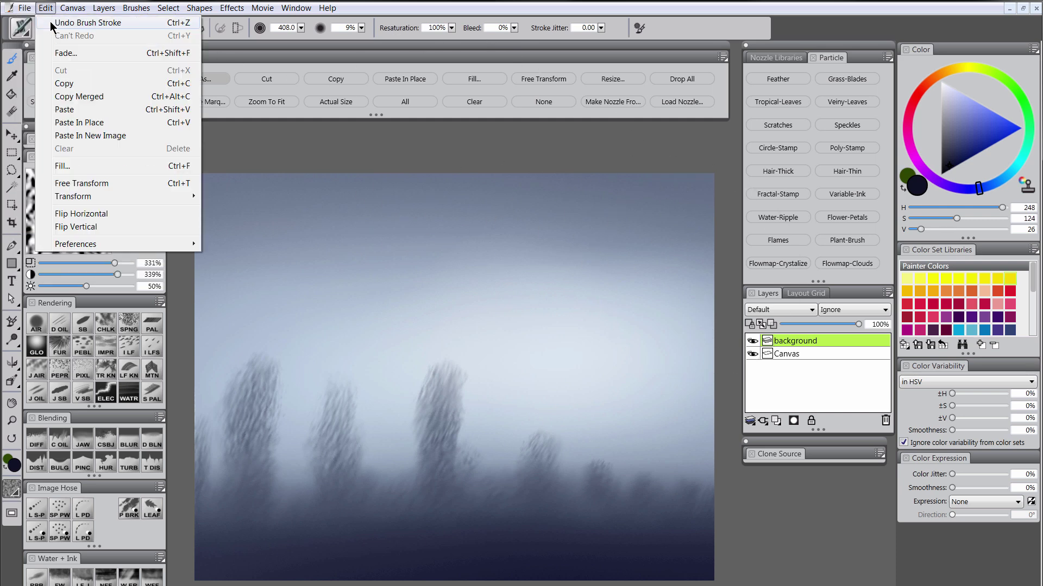
{"action": "mouse_move", "coordinate": [25, 9]}
{"action": "mouse_move", "coordinate": [57, 48]}
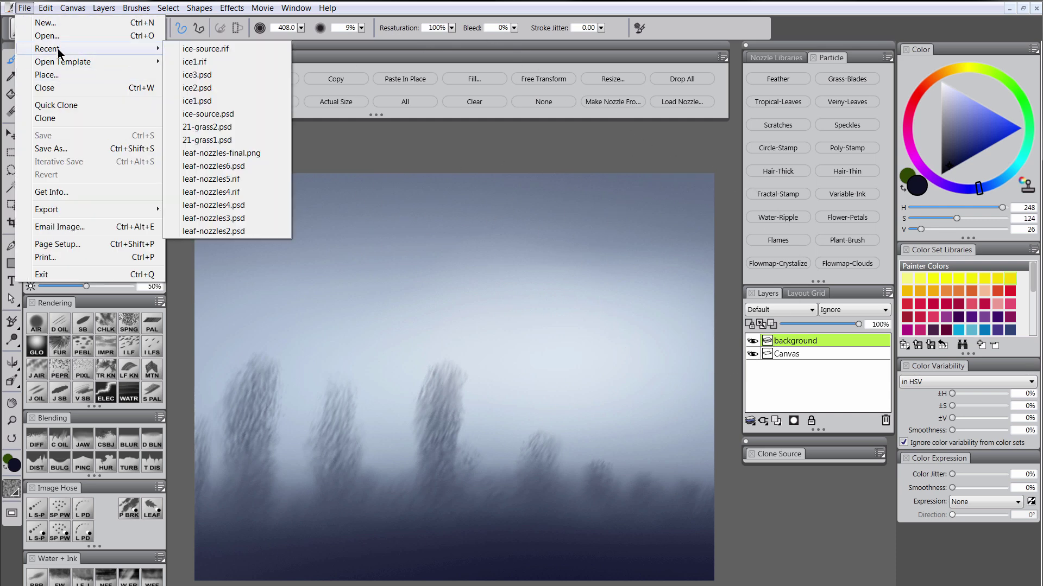
{"action": "left_click", "coordinate": [230, 49]}
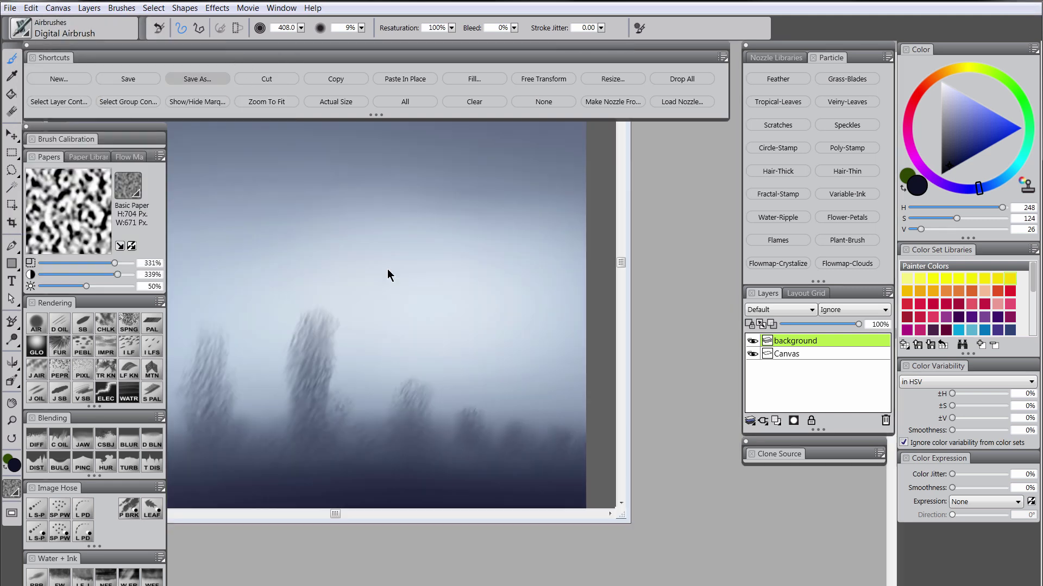
{"action": "key", "text": "m"}
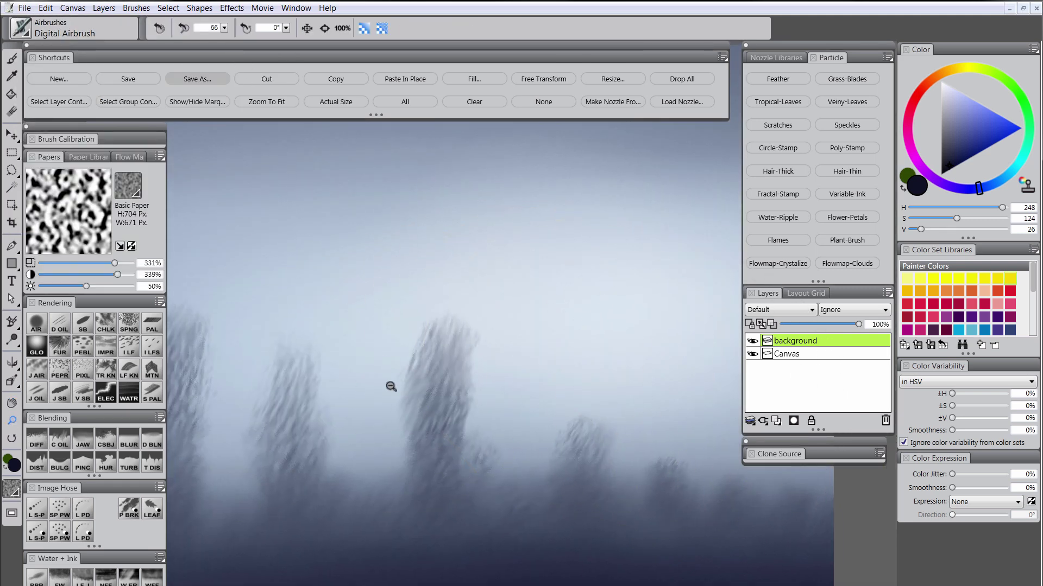
{"action": "left_click", "coordinate": [400, 389], "text": "alt"}
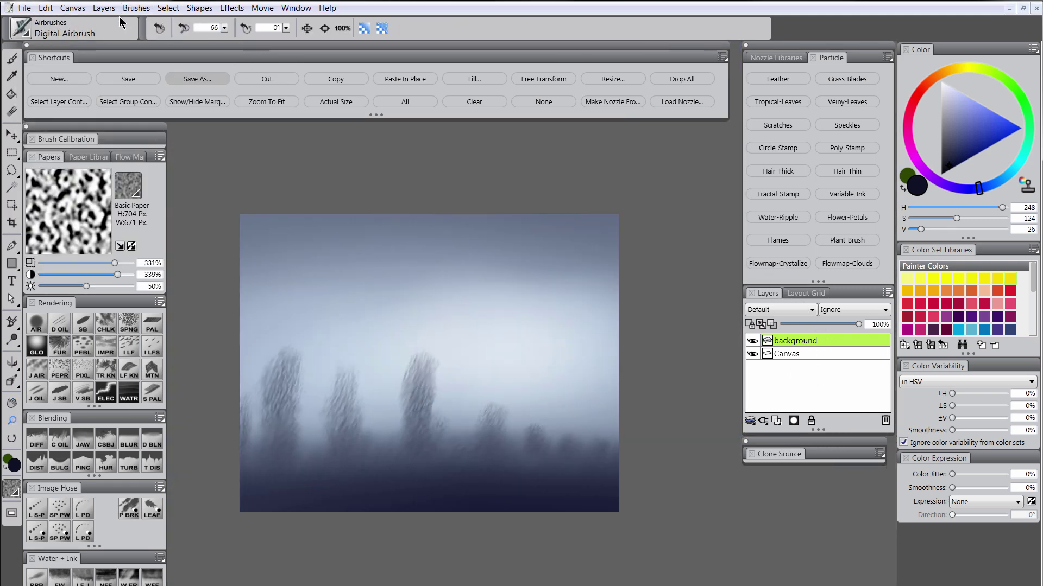
- Flip the ice-source canvas vertically
{"action": "left_click", "coordinate": [75, 10]}
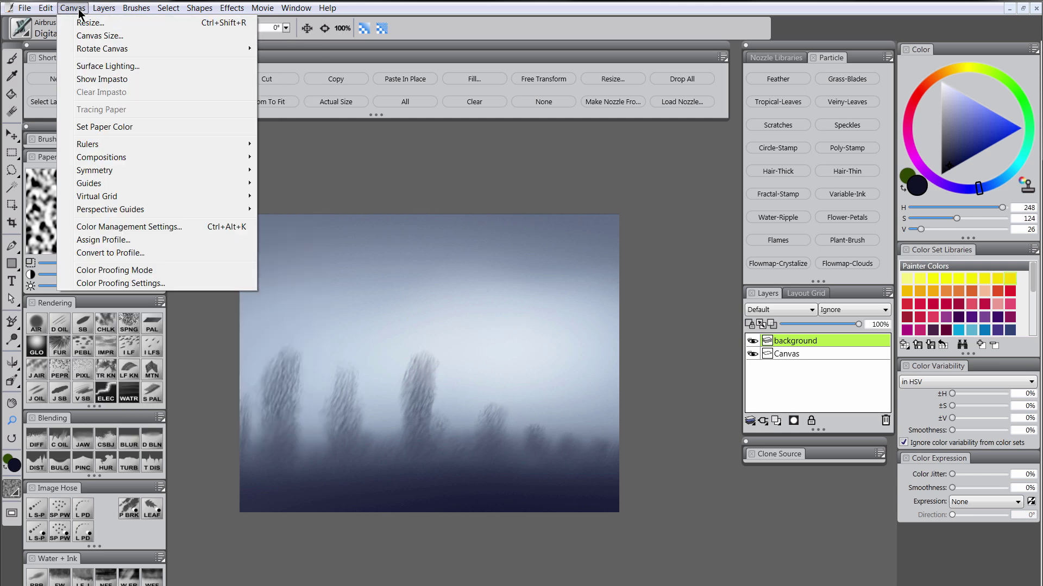
{"action": "mouse_move", "coordinate": [110, 48]}
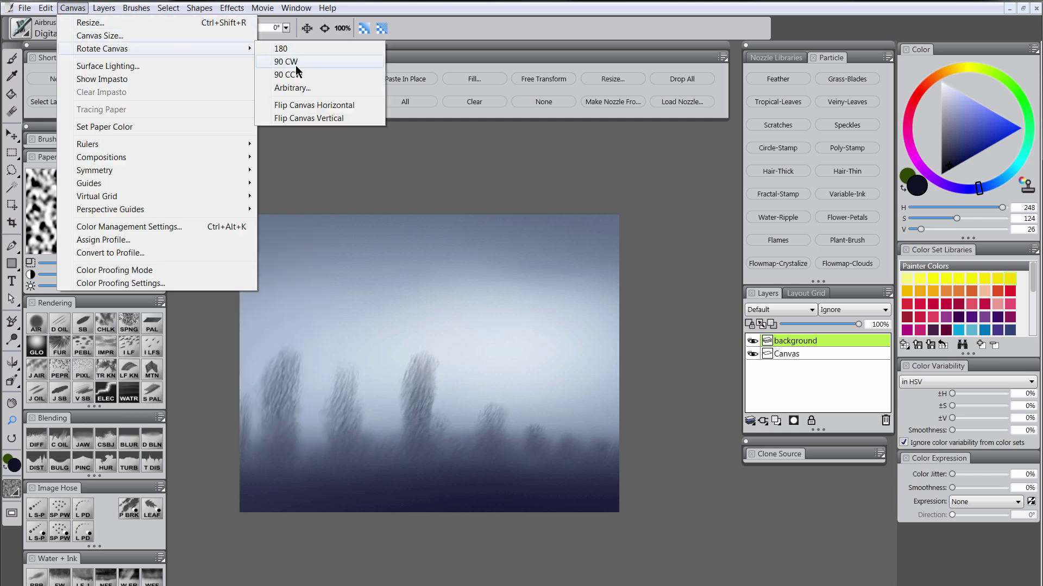
{"action": "left_click", "coordinate": [338, 118]}
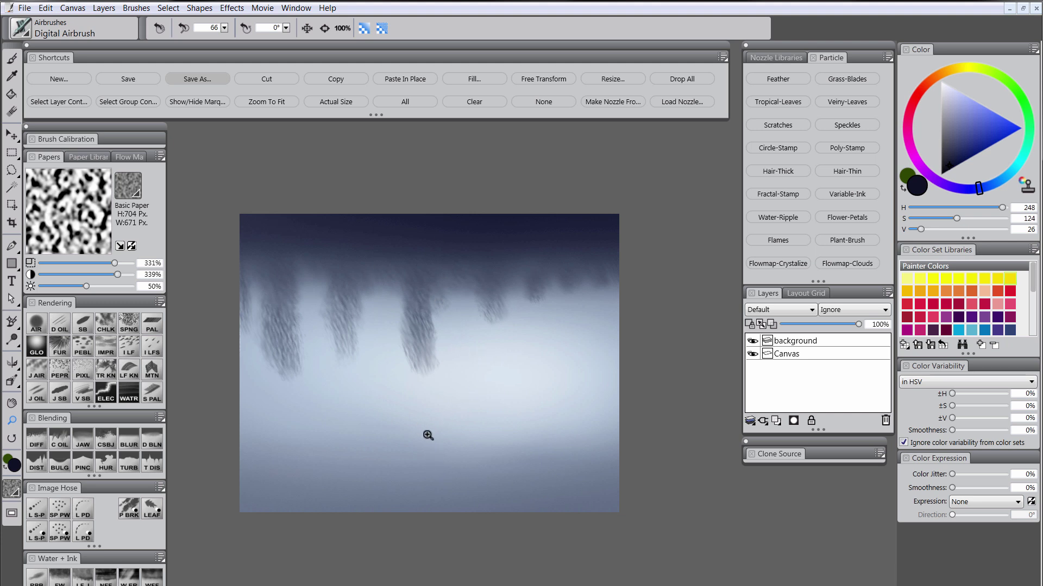
- Close the flipped ice-source document and expand the Clone Source settings
{"action": "left_click", "coordinate": [1036, 9]}
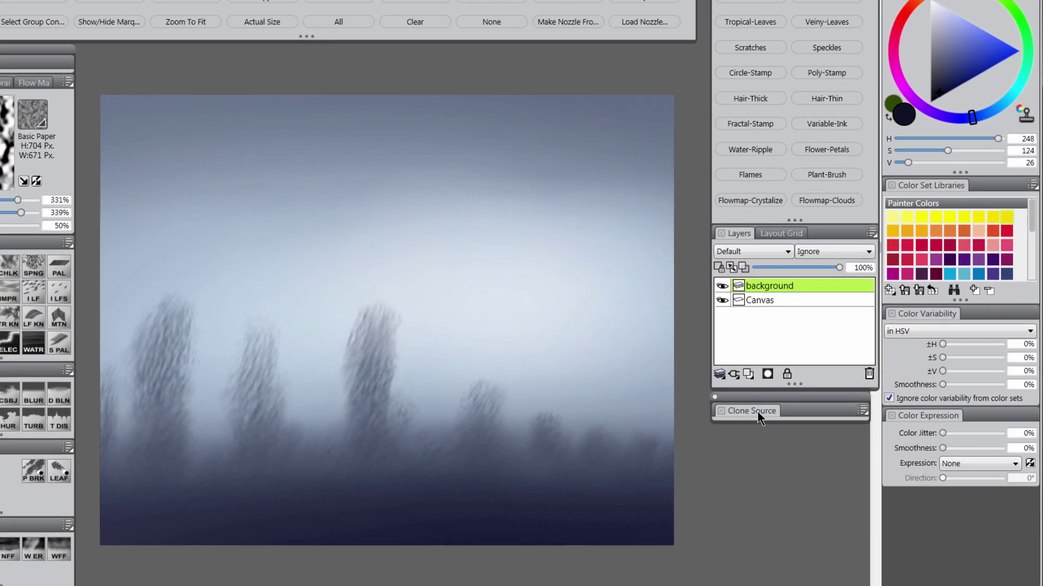
{"action": "left_click", "coordinate": [757, 412]}
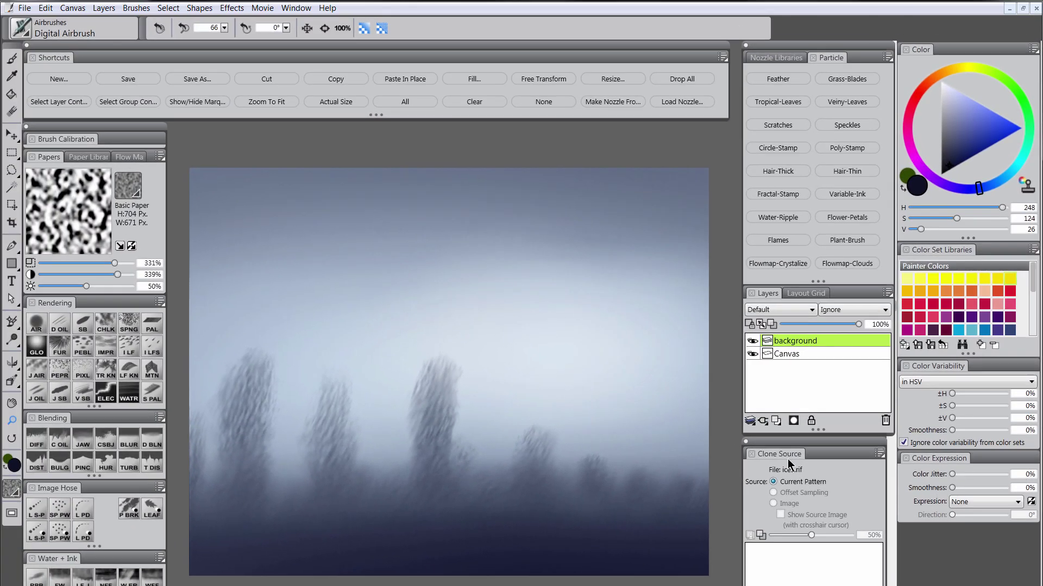
{"action": "left_click", "coordinate": [296, 8]}
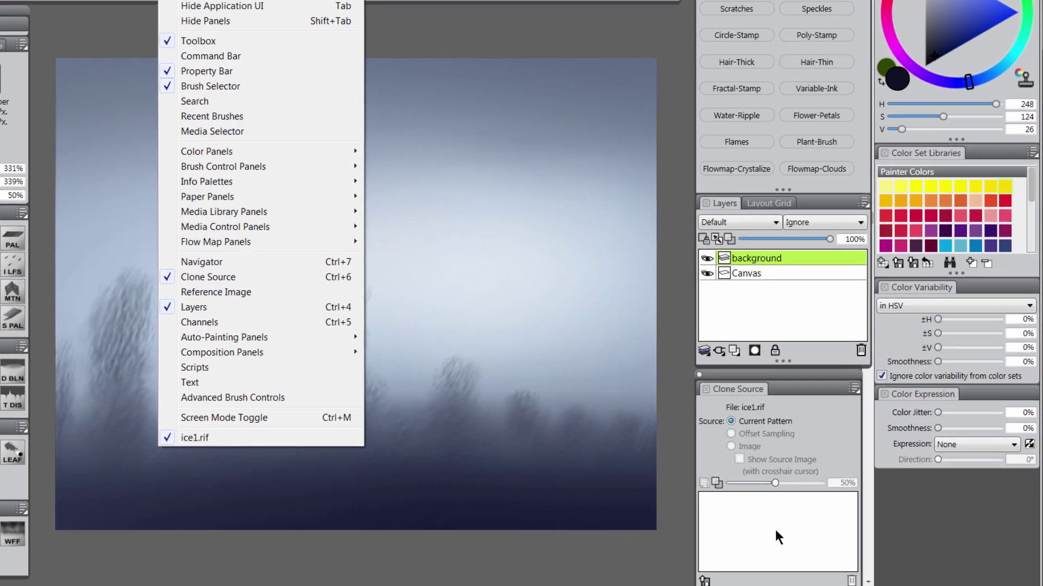
{"action": "key", "text": "Escape"}
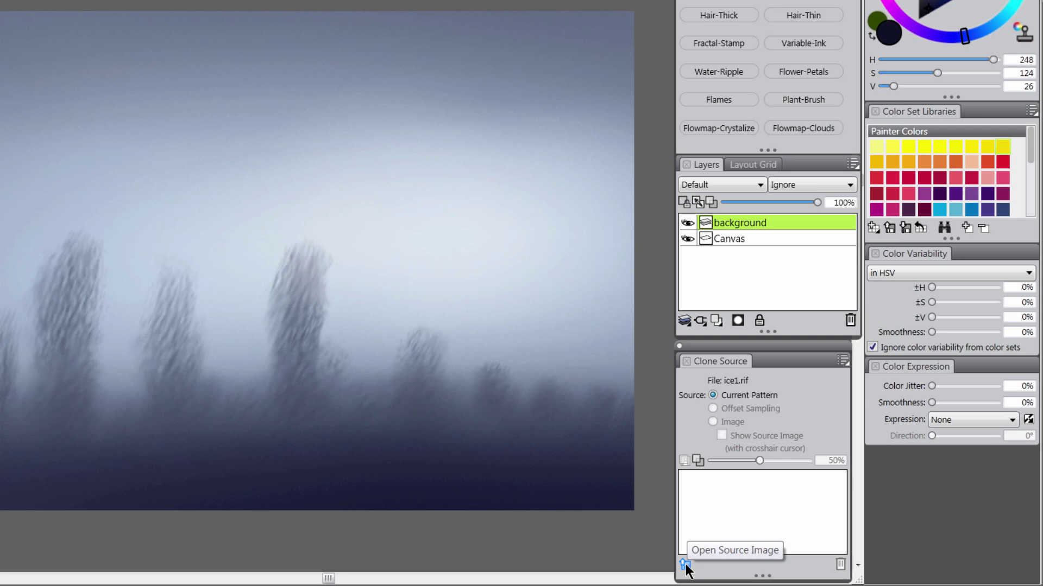
- Load ice-source as the clone source image
{"action": "left_click", "coordinate": [686, 564]}
{"action": "left_click", "coordinate": [745, 493]}
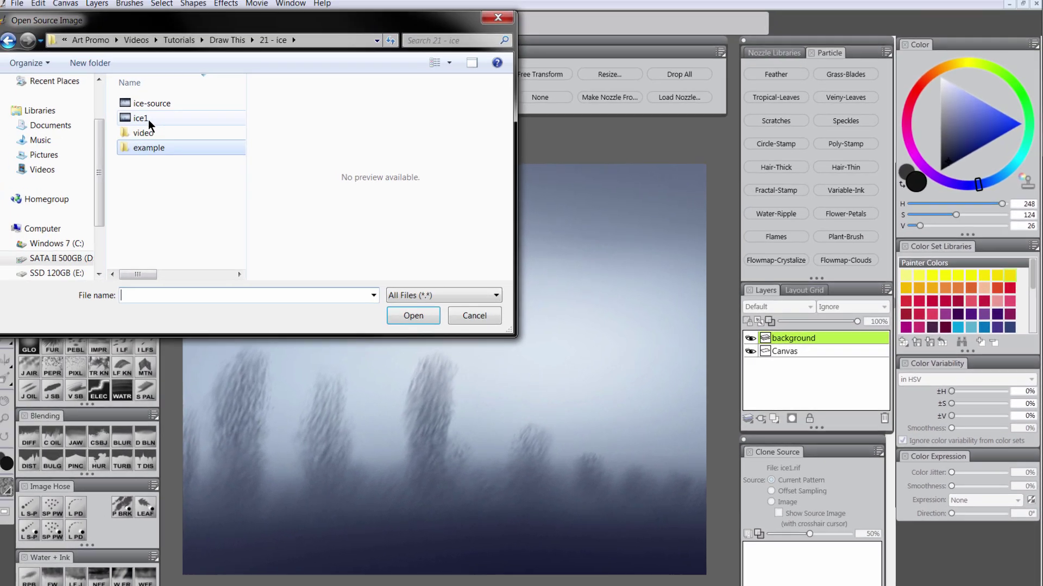
{"action": "left_click", "coordinate": [160, 109]}
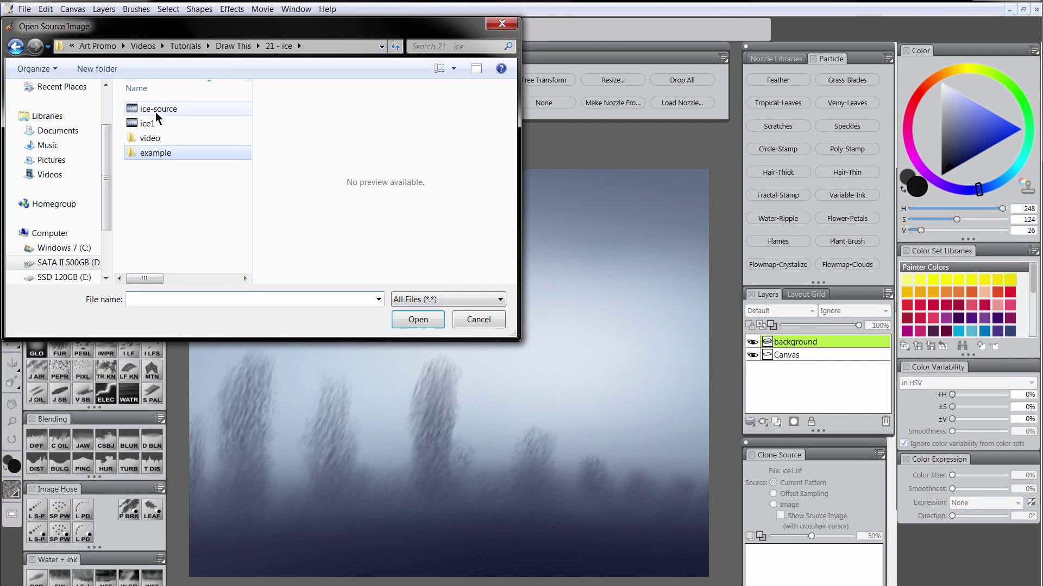
{"action": "left_click", "coordinate": [430, 324]}
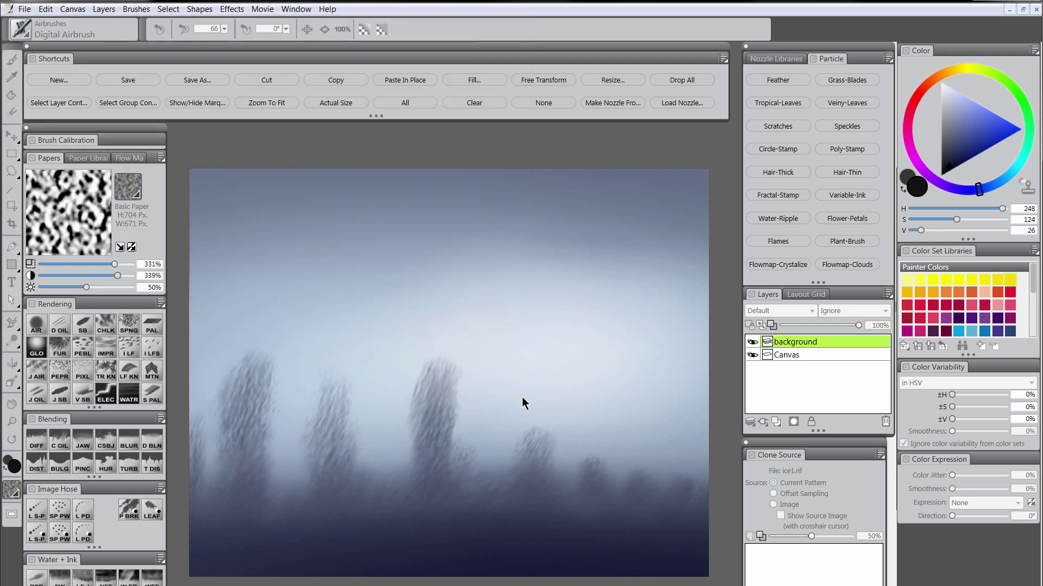
{"action": "left_click", "coordinate": [789, 457]}
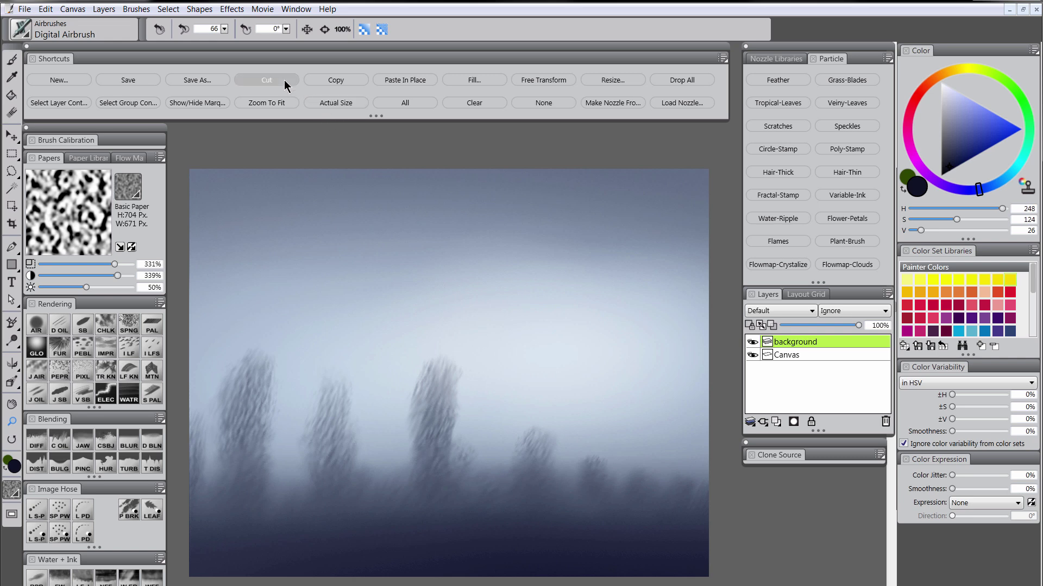
- Add a Liquid Metal layer mapped to Clone Source, with its Brush tool selected
{"action": "left_click", "coordinate": [105, 10]}
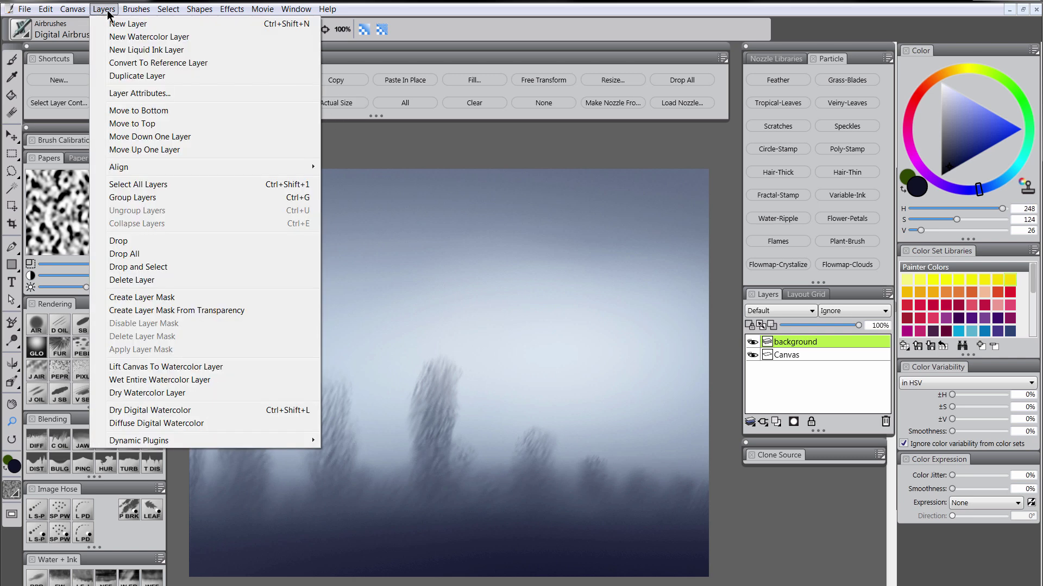
{"action": "mouse_move", "coordinate": [178, 441]}
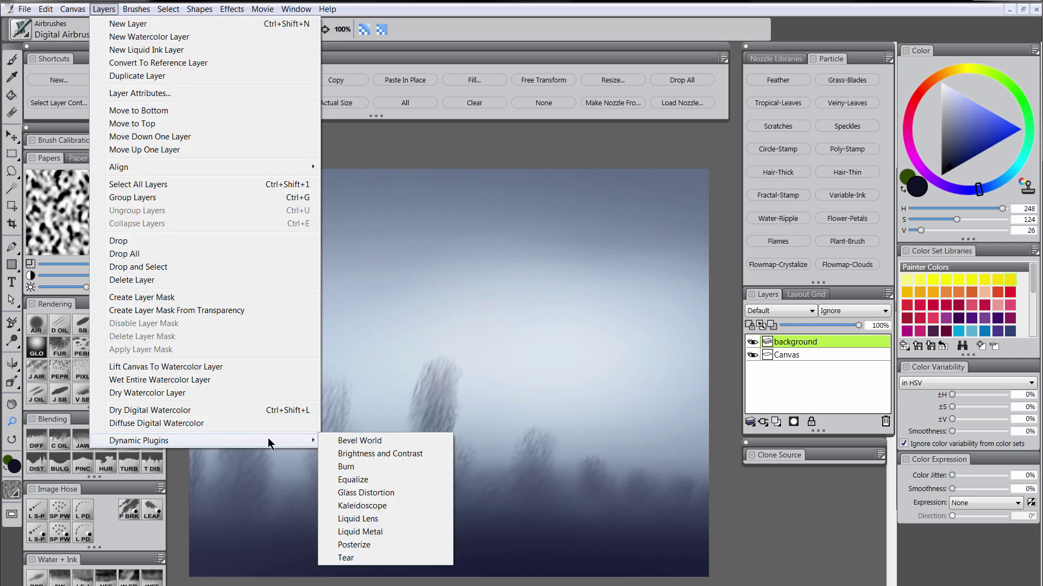
{"action": "left_click", "coordinate": [377, 534]}
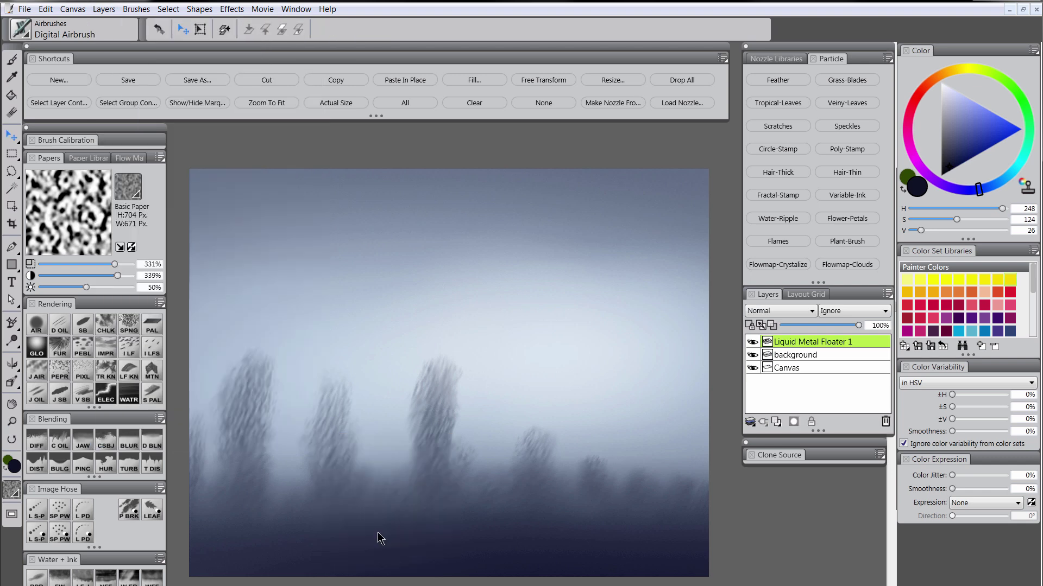
{"action": "left_click_drag", "start_coordinate": [394, 43], "coordinate": [883, 59]}
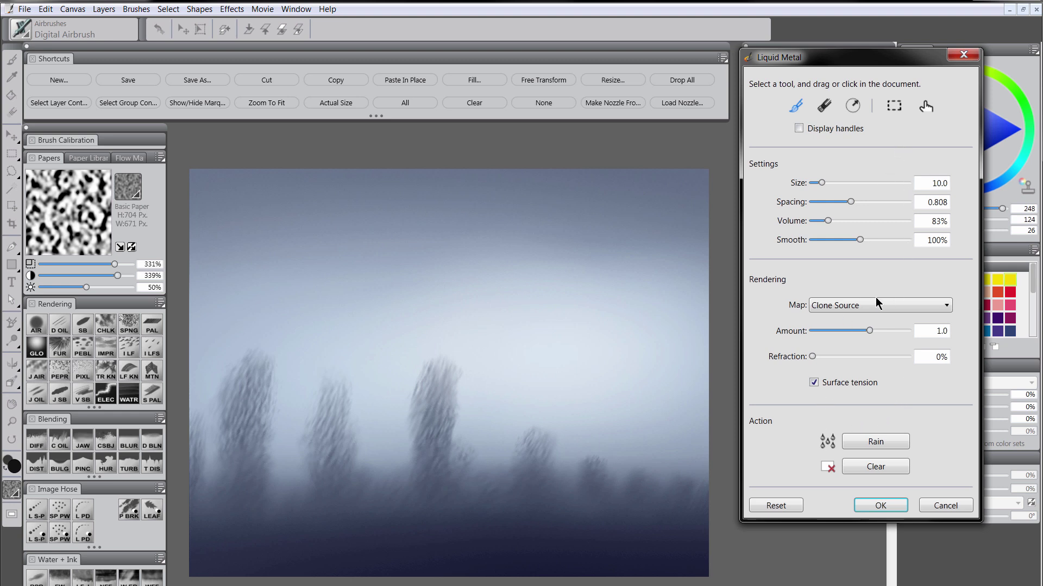
{"action": "left_click", "coordinate": [850, 308]}
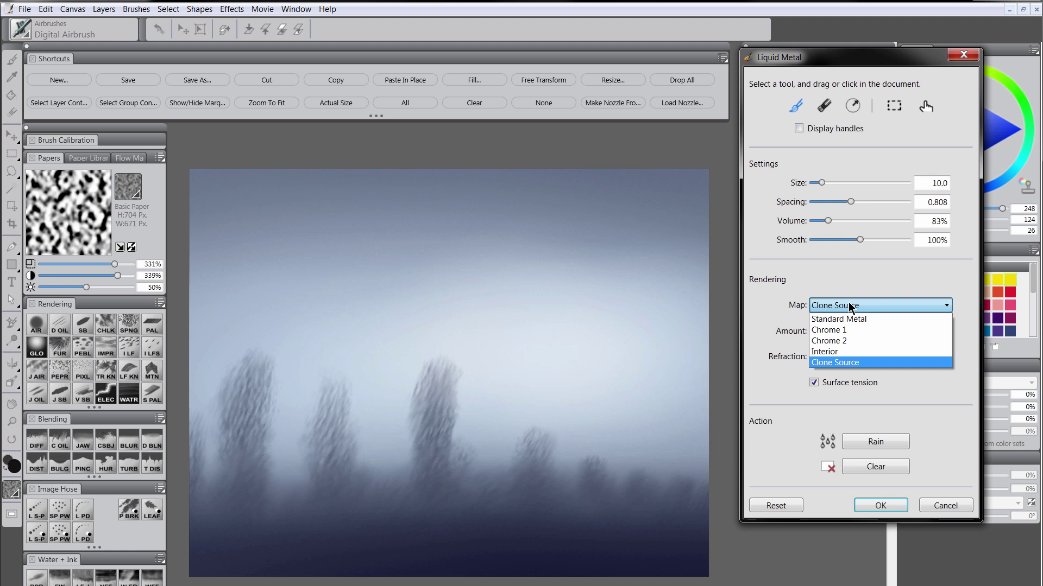
{"action": "left_click", "coordinate": [841, 364]}
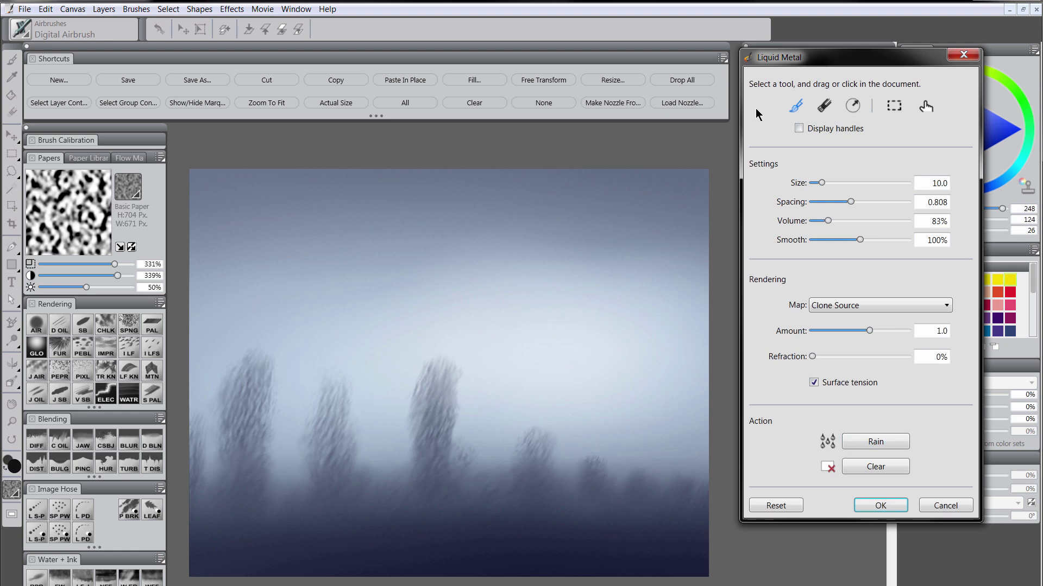
{"action": "left_click", "coordinate": [795, 108]}
- Paint two liquid-metal icicles down from the top edge, stretching and widening the first
{"action": "left_click", "coordinate": [307, 164]}
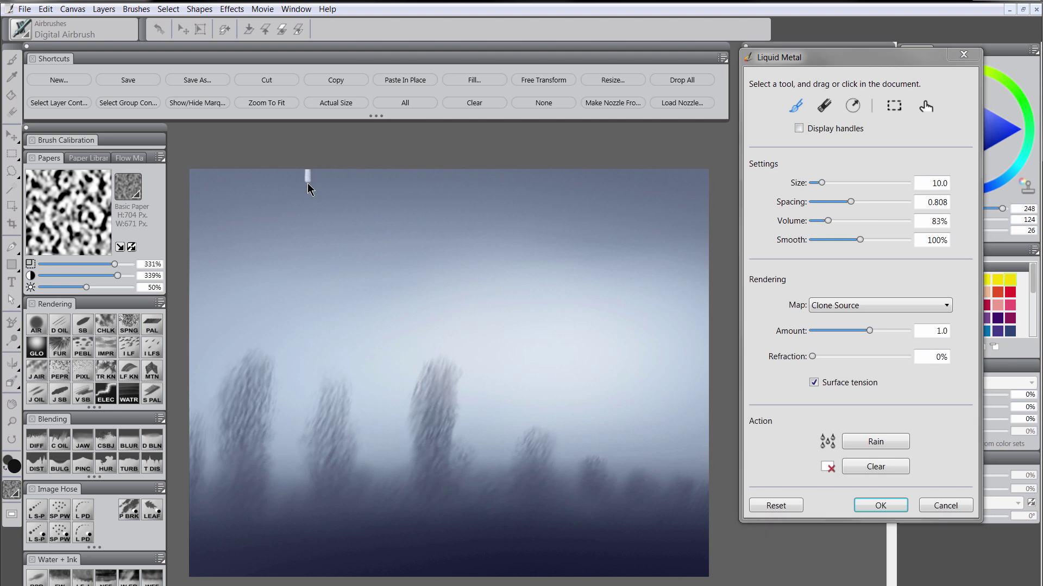
{"action": "mouse_move", "coordinate": [308, 189]}
{"action": "left_mouse_down"}
{"action": "mouse_move", "coordinate": [317, 168]}
{"action": "mouse_move", "coordinate": [319, 193]}
{"action": "mouse_move", "coordinate": [303, 166]}
{"action": "mouse_move", "coordinate": [308, 205]}
{"action": "mouse_move", "coordinate": [322, 168]}
{"action": "mouse_move", "coordinate": [322, 196]}
{"action": "left_mouse_up"}
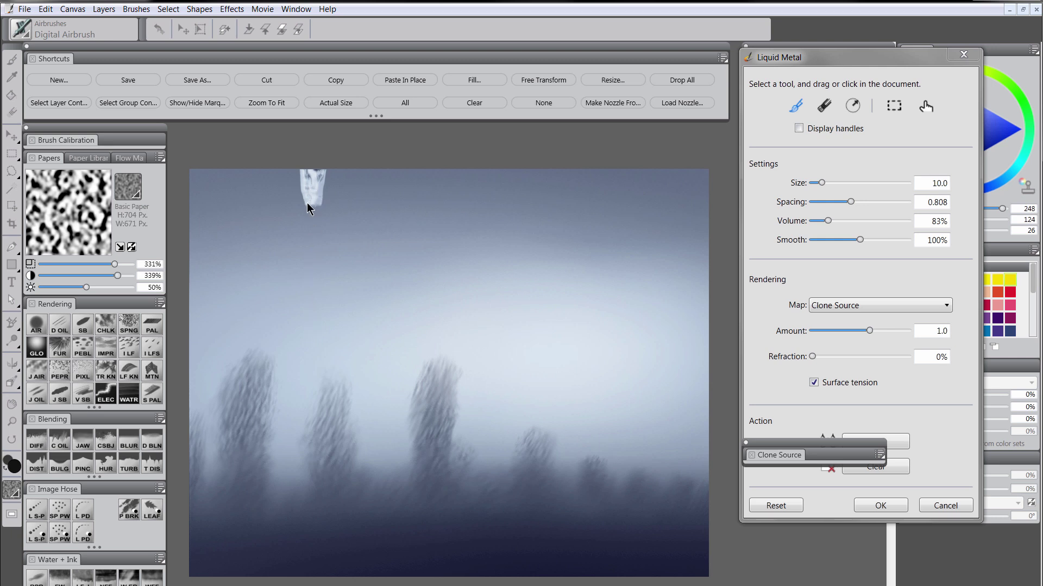
{"action": "mouse_move", "coordinate": [309, 209]}
{"action": "left_mouse_down"}
{"action": "mouse_move", "coordinate": [316, 205]}
{"action": "mouse_move", "coordinate": [311, 382]}
{"action": "left_mouse_up"}
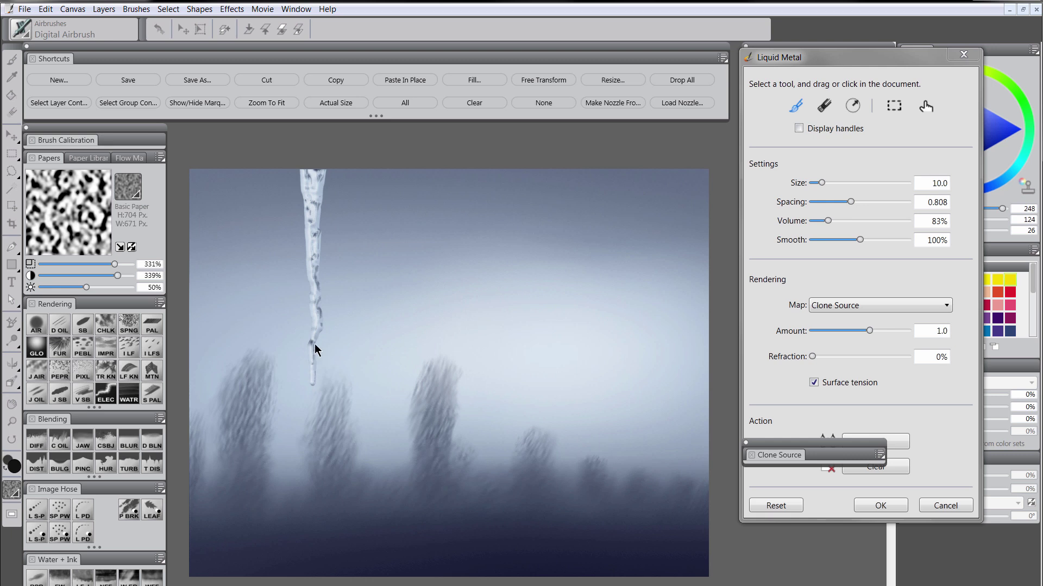
{"action": "mouse_move", "coordinate": [307, 184]}
{"action": "left_mouse_down"}
{"action": "mouse_move", "coordinate": [308, 218]}
{"action": "mouse_move", "coordinate": [324, 191]}
{"action": "mouse_move", "coordinate": [319, 255]}
{"action": "mouse_move", "coordinate": [311, 221]}
{"action": "mouse_move", "coordinate": [308, 243]}
{"action": "mouse_move", "coordinate": [312, 268]}
{"action": "mouse_move", "coordinate": [317, 203]}
{"action": "mouse_move", "coordinate": [313, 396]}
{"action": "mouse_move", "coordinate": [321, 174]}
{"action": "mouse_move", "coordinate": [308, 199]}
{"action": "mouse_move", "coordinate": [318, 223]}
{"action": "mouse_move", "coordinate": [309, 240]}
{"action": "mouse_move", "coordinate": [308, 222]}
{"action": "mouse_move", "coordinate": [312, 273]}
{"action": "mouse_move", "coordinate": [318, 229]}
{"action": "mouse_move", "coordinate": [314, 355]}
{"action": "left_mouse_up"}
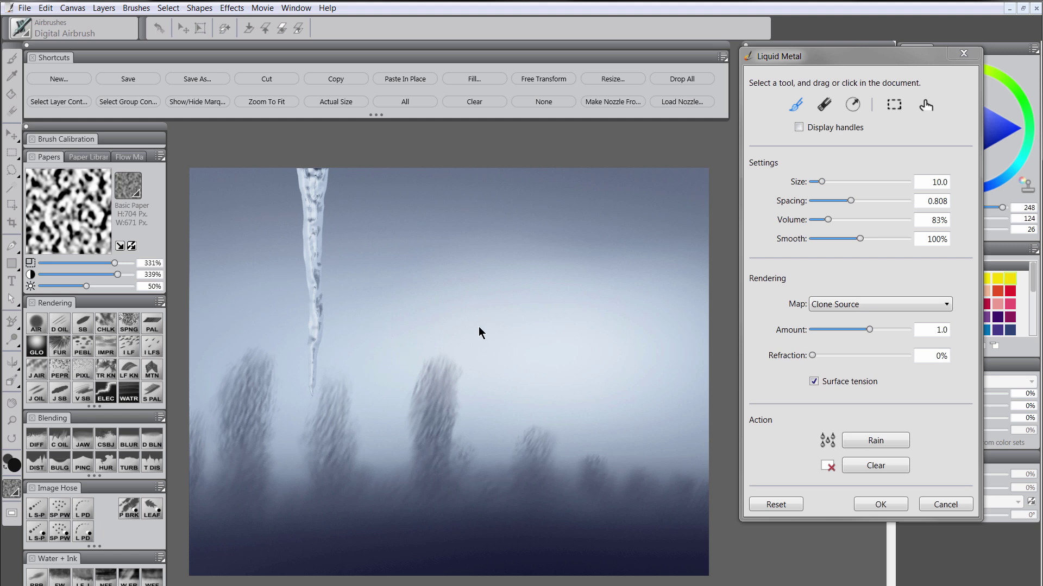
{"action": "mouse_move", "coordinate": [243, 168]}
{"action": "left_mouse_down"}
{"action": "mouse_move", "coordinate": [249, 282]}
{"action": "mouse_move", "coordinate": [251, 177]}
{"action": "mouse_move", "coordinate": [243, 220]}
{"action": "mouse_move", "coordinate": [234, 160]}
{"action": "mouse_move", "coordinate": [247, 239]}
{"action": "left_mouse_up"}
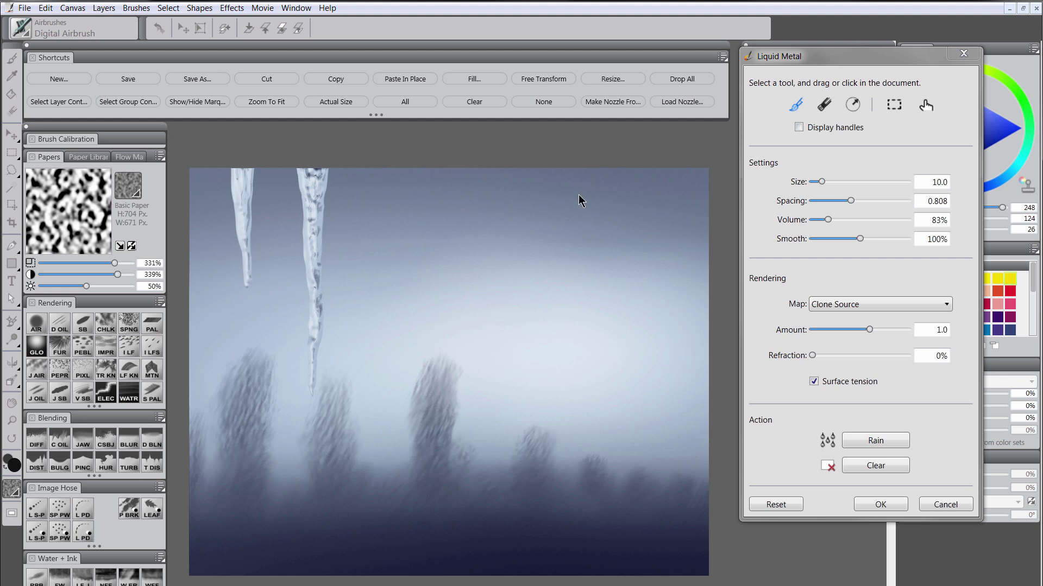
- Draw a long icicle down from the top centre and thicken its top and sides
{"action": "left_click_drag", "start_coordinate": [544, 163], "coordinate": [539, 517]}
{"action": "mouse_move", "coordinate": [540, 174]}
{"action": "left_mouse_down"}
{"action": "mouse_move", "coordinate": [539, 201]}
{"action": "mouse_move", "coordinate": [534, 159]}
{"action": "mouse_move", "coordinate": [531, 195]}
{"action": "mouse_move", "coordinate": [545, 189]}
{"action": "mouse_move", "coordinate": [542, 245]}
{"action": "mouse_move", "coordinate": [534, 202]}
{"action": "mouse_move", "coordinate": [543, 536]}
{"action": "left_mouse_up"}
{"action": "mouse_move", "coordinate": [532, 172]}
{"action": "left_mouse_down"}
{"action": "mouse_move", "coordinate": [532, 221]}
{"action": "mouse_move", "coordinate": [546, 166]}
{"action": "mouse_move", "coordinate": [545, 240]}
{"action": "mouse_move", "coordinate": [531, 174]}
{"action": "mouse_move", "coordinate": [532, 227]}
{"action": "mouse_move", "coordinate": [528, 175]}
{"action": "mouse_move", "coordinate": [537, 260]}
{"action": "mouse_move", "coordinate": [544, 252]}
{"action": "mouse_move", "coordinate": [539, 336]}
{"action": "mouse_move", "coordinate": [533, 320]}
{"action": "mouse_move", "coordinate": [546, 551]}
{"action": "left_mouse_up"}
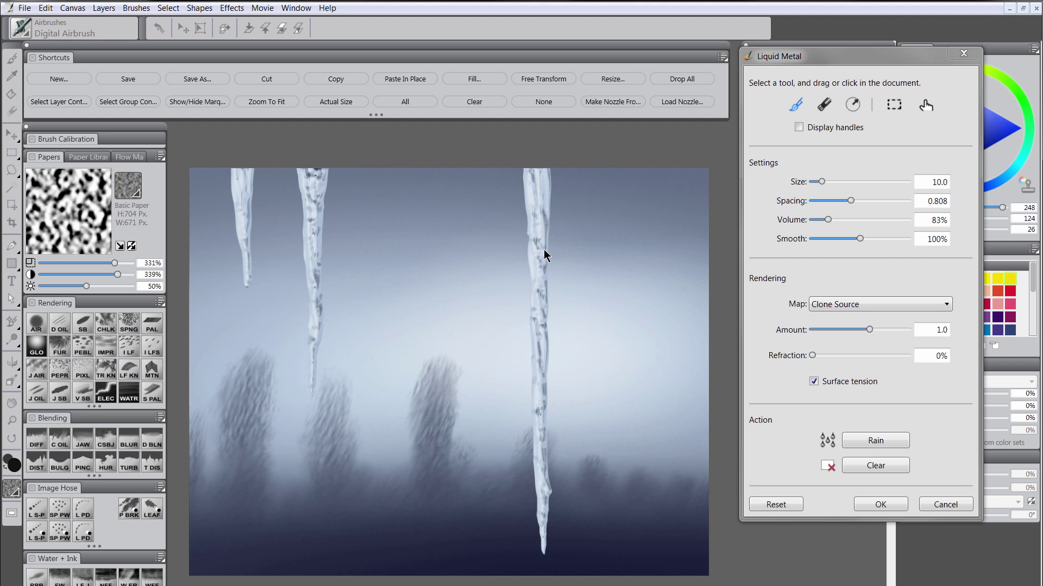
{"action": "left_click_drag", "start_coordinate": [526, 187], "coordinate": [535, 311]}
{"action": "left_click_drag", "start_coordinate": [552, 179], "coordinate": [546, 458]}
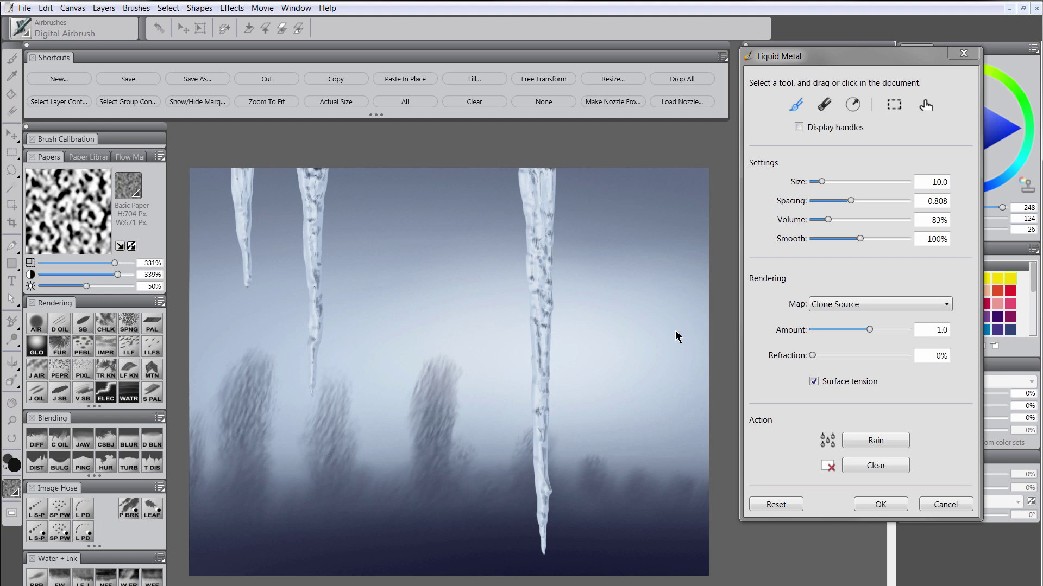
- Add two thin icicle strands near the right side and fill the gap between them
{"action": "left_click_drag", "start_coordinate": [598, 163], "coordinate": [611, 401]}
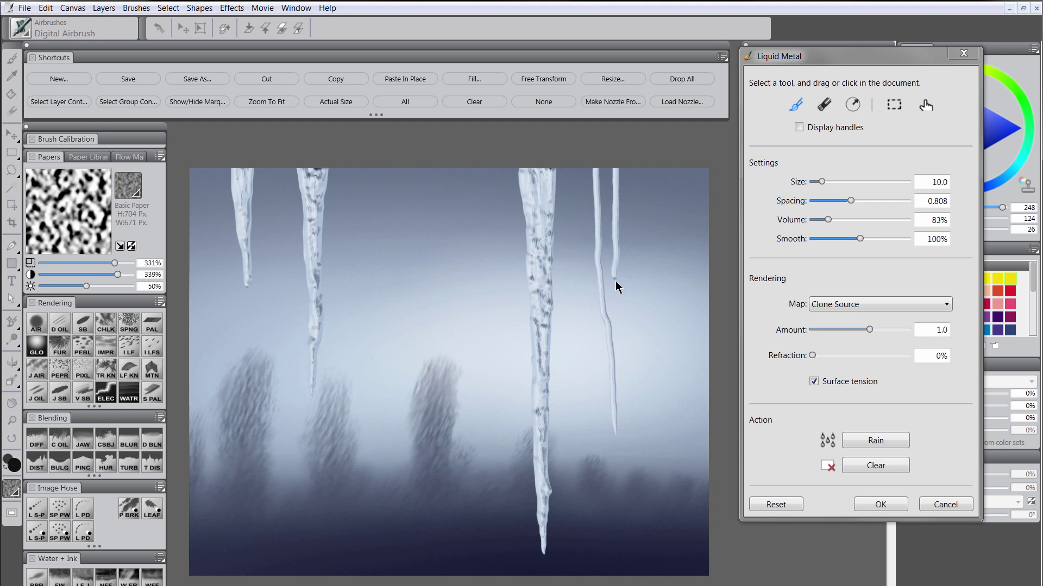
{"action": "left_click_drag", "start_coordinate": [619, 403], "coordinate": [618, 432]}
{"action": "mouse_move", "coordinate": [603, 170]}
{"action": "left_mouse_down"}
{"action": "mouse_move", "coordinate": [602, 202]}
{"action": "mouse_move", "coordinate": [612, 184]}
{"action": "mouse_move", "coordinate": [604, 224]}
{"action": "mouse_move", "coordinate": [612, 280]}
{"action": "mouse_move", "coordinate": [602, 253]}
{"action": "mouse_move", "coordinate": [614, 322]}
{"action": "mouse_move", "coordinate": [615, 309]}
{"action": "mouse_move", "coordinate": [617, 429]}
{"action": "left_mouse_up"}
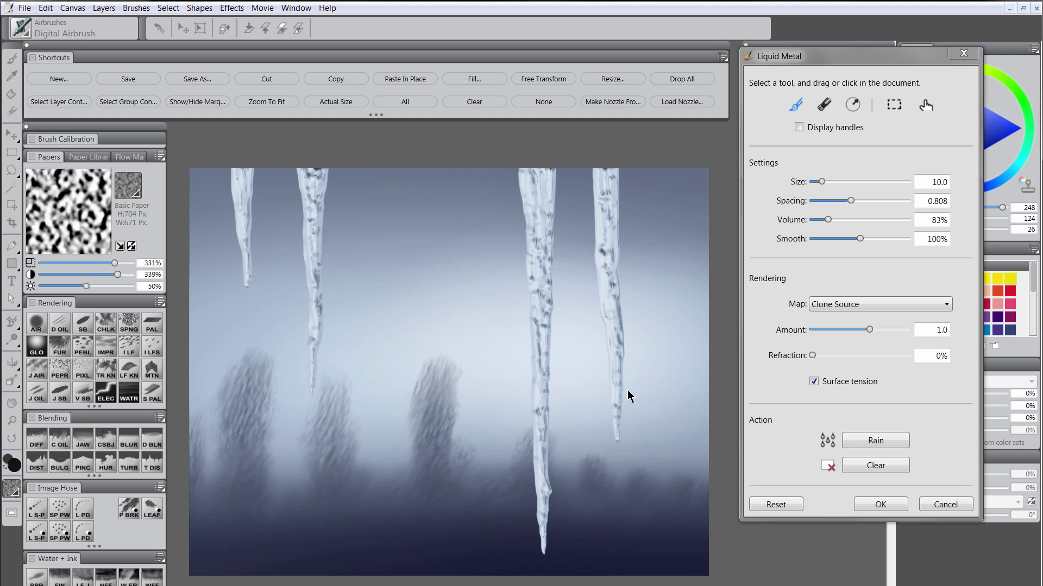
- Paint more icicles across the top edge and merge the thin strands into one thick icicle
{"action": "key", "text": "bracketleft"}
{"action": "key", "text": "bracketright"}
{"action": "mouse_move", "coordinate": [641, 170]}
{"action": "left_mouse_down"}
{"action": "mouse_move", "coordinate": [659, 250]}
{"action": "mouse_move", "coordinate": [656, 326]}
{"action": "left_mouse_up"}
{"action": "left_click_drag", "start_coordinate": [687, 171], "coordinate": [692, 342]}
{"action": "left_click_drag", "start_coordinate": [375, 171], "coordinate": [380, 489]}
{"action": "left_click_drag", "start_coordinate": [467, 293], "coordinate": [449, 168]}
{"action": "left_click_drag", "start_coordinate": [209, 169], "coordinate": [218, 480]}
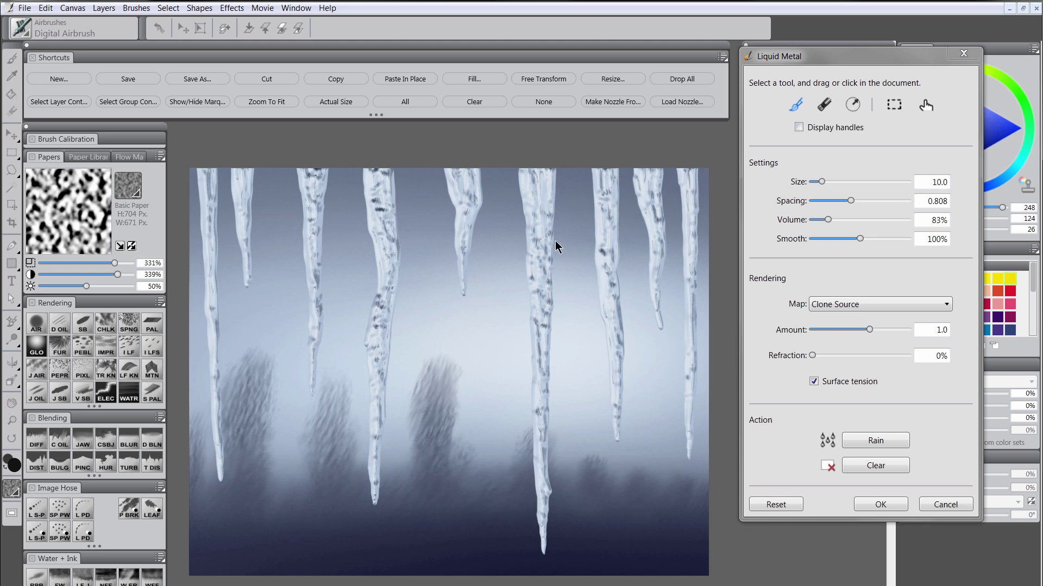
- Apply the Liquid Metal icicles and convert the floater into a default layer
{"action": "left_click", "coordinate": [881, 505]}
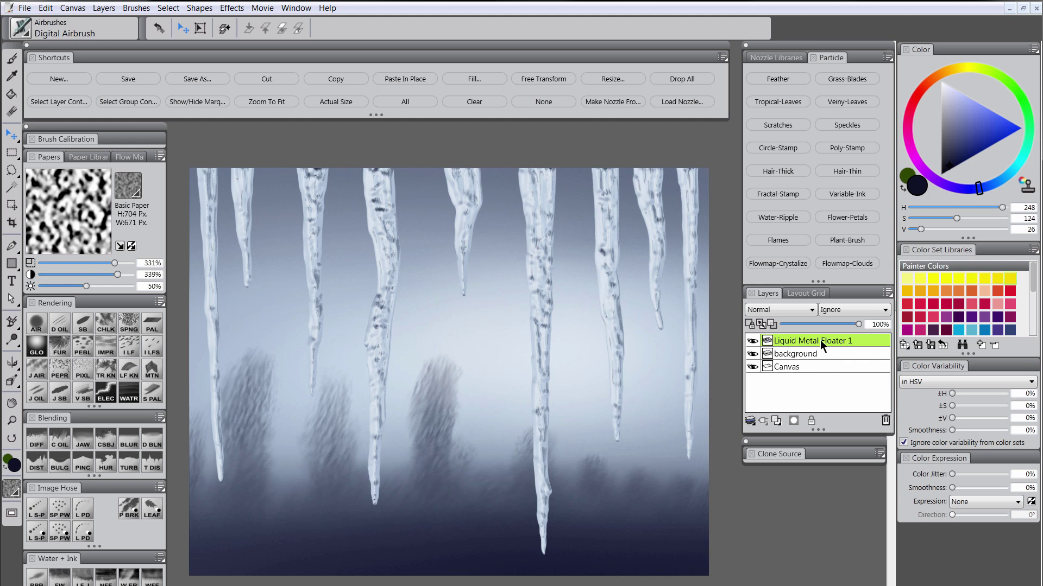
{"action": "right_click", "coordinate": [797, 340]}
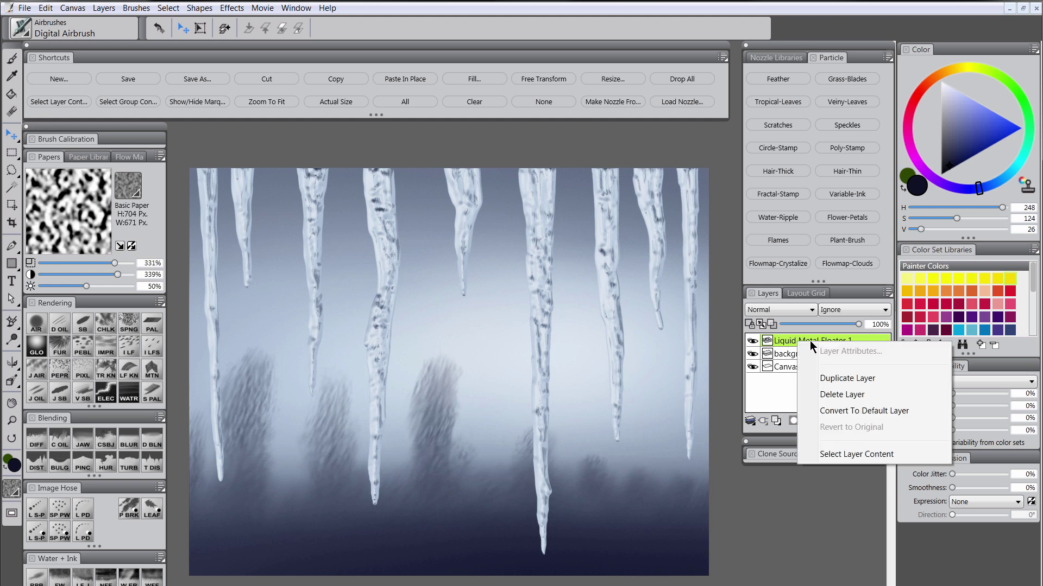
{"action": "left_click", "coordinate": [869, 416]}
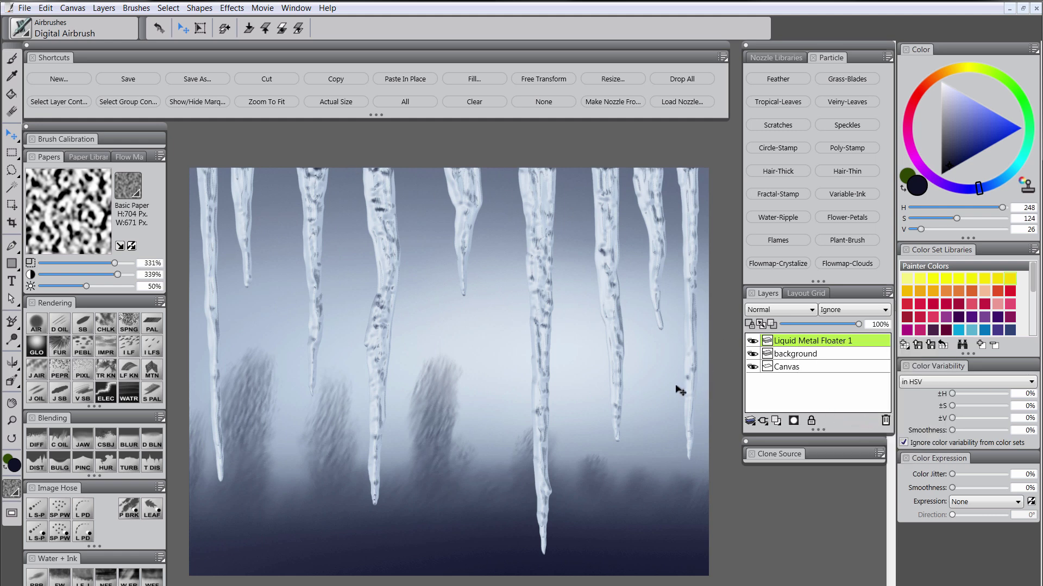
{"action": "left_click", "coordinate": [752, 341]}
{"action": "left_click", "coordinate": [752, 341]}
- Rename the icicle layer to 'ice'
{"action": "double_click", "coordinate": [806, 342]}
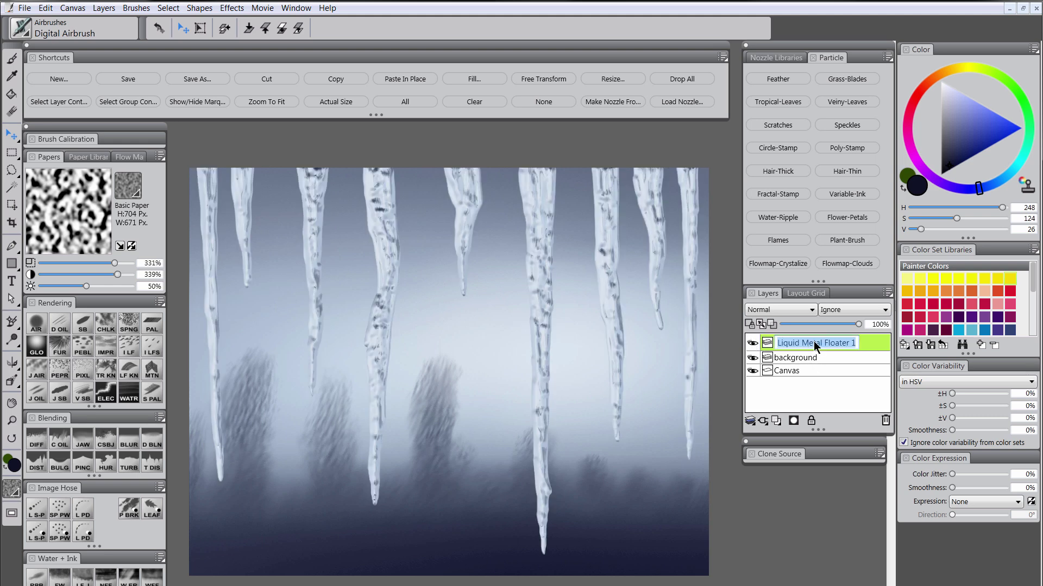
{"action": "type", "text": "ice"}
{"action": "key", "text": "Return"}
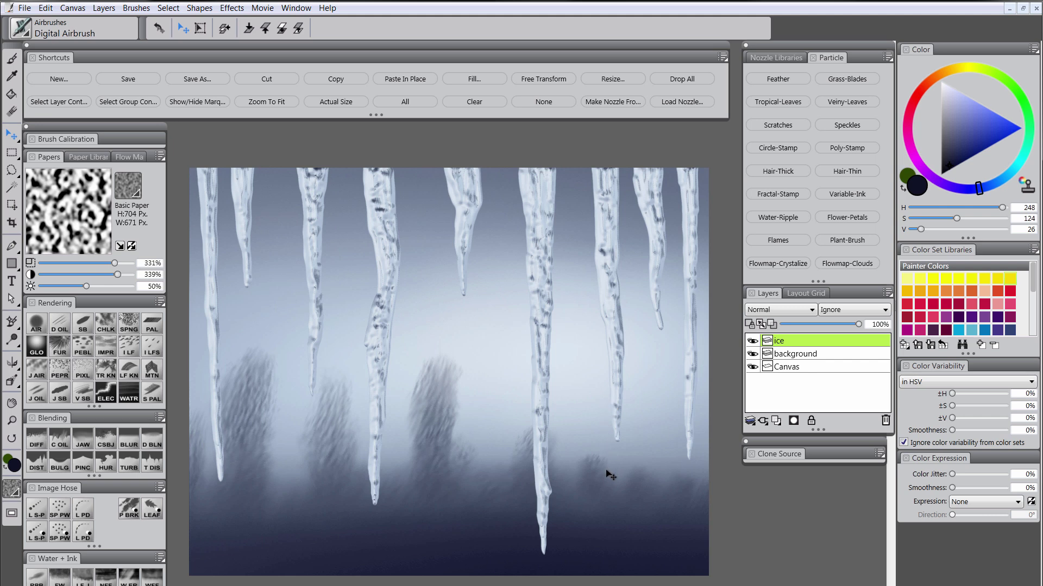
- Add a new layer named 'tint' above the background, set to Multiply
{"action": "left_click", "coordinate": [802, 354]}
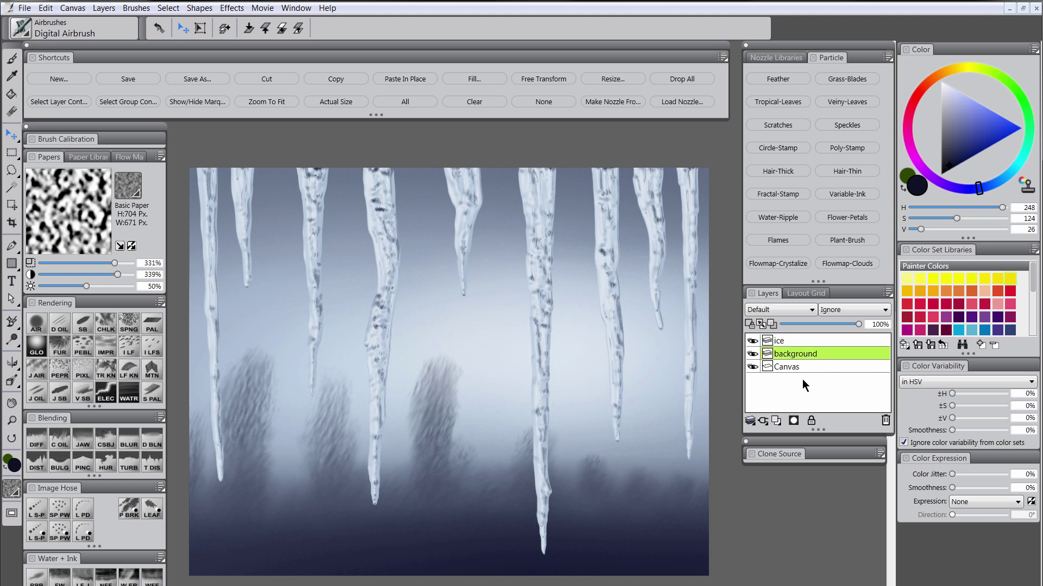
{"action": "left_click", "coordinate": [776, 422]}
{"action": "double_click", "coordinate": [796, 355]}
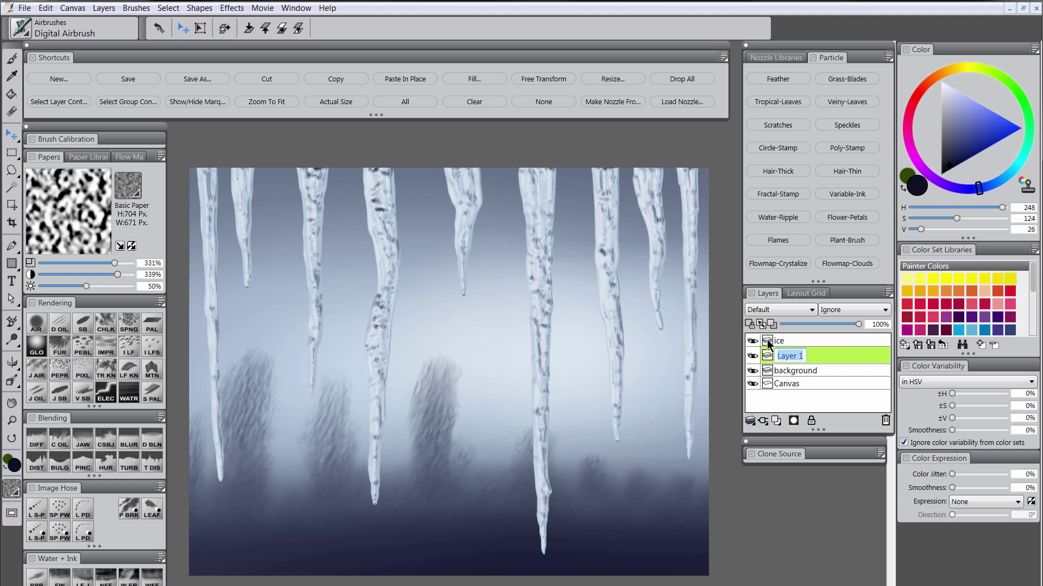
{"action": "type", "text": "tint"}
{"action": "key", "text": "Return"}
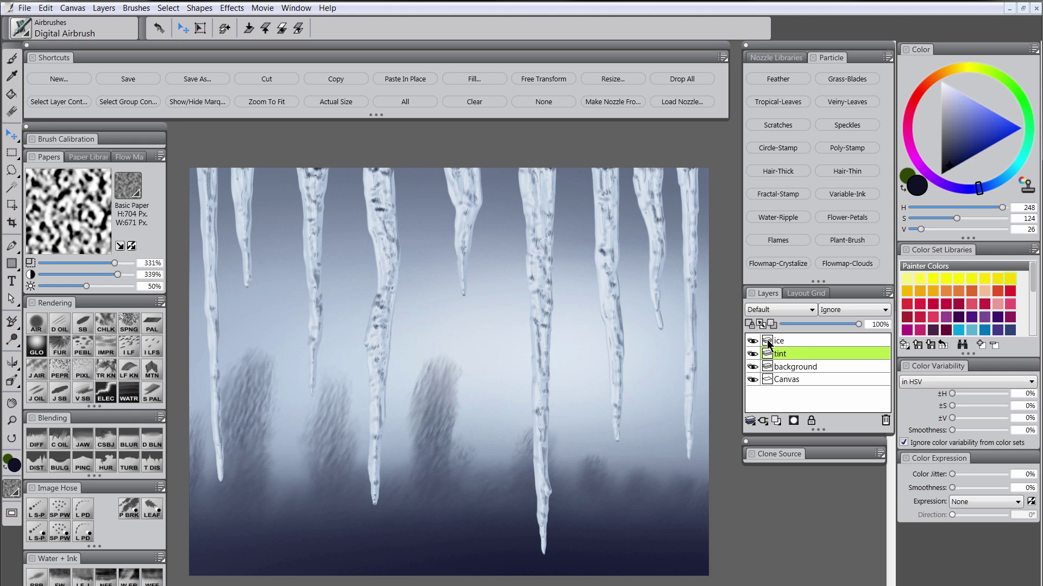
{"action": "left_click", "coordinate": [788, 311]}
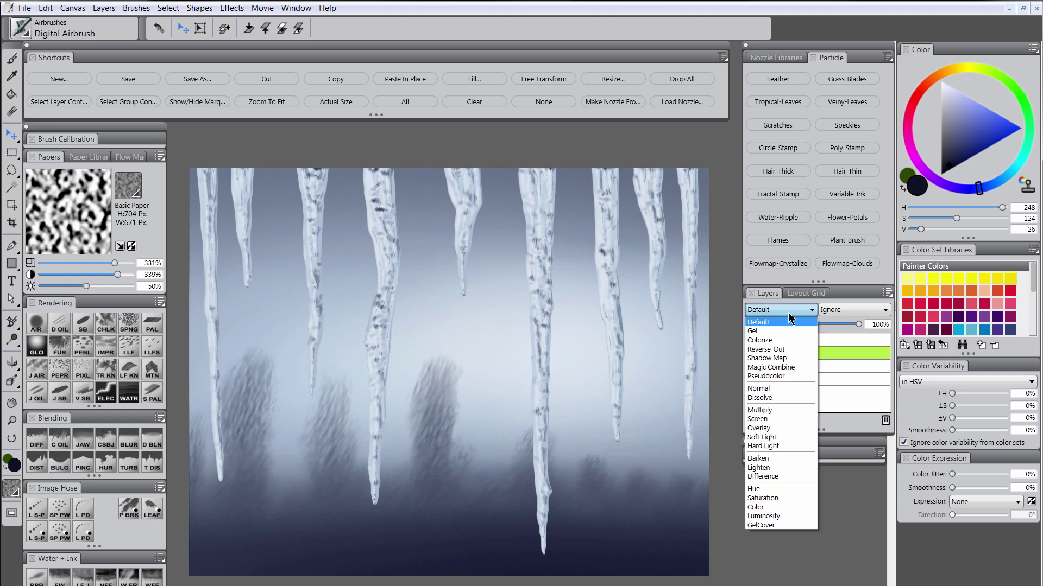
{"action": "left_click", "coordinate": [778, 410]}
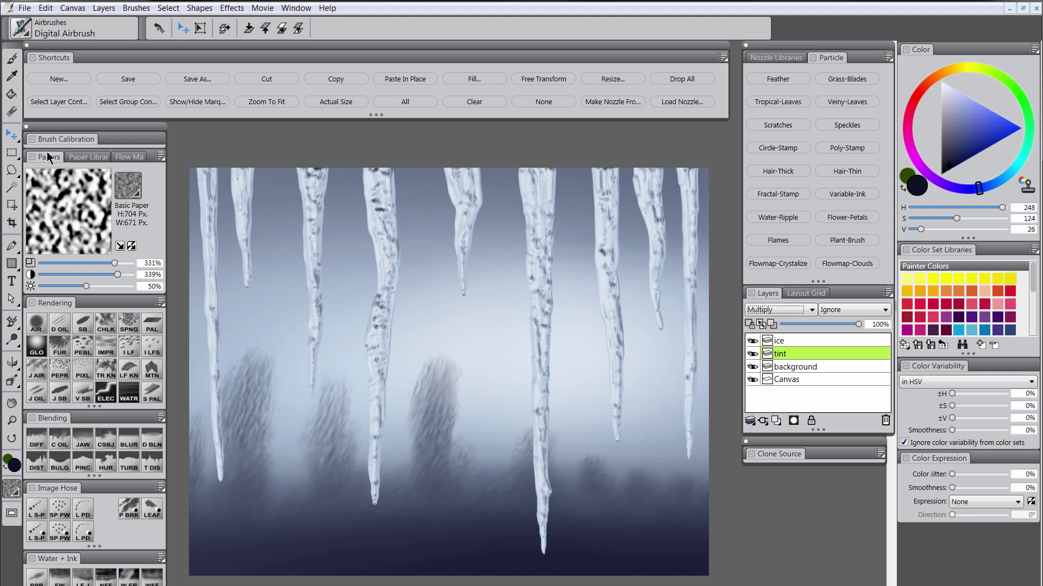
- Fill the tint layer with a sampled muted blue and lower its opacity to 31%
{"action": "key", "text": "d"}
{"action": "left_click_drag", "start_coordinate": [615, 537], "coordinate": [615, 541]}
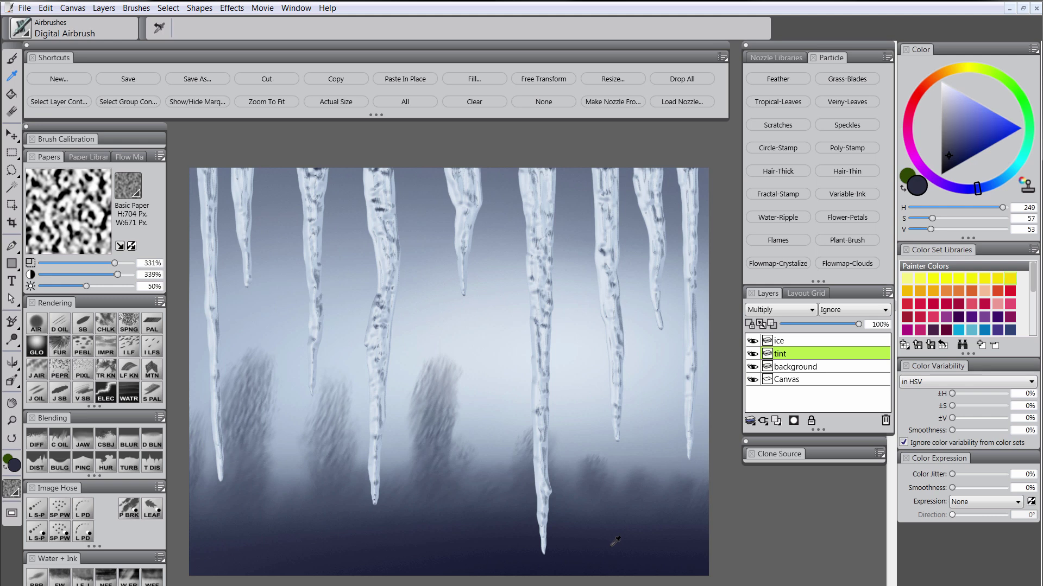
{"action": "left_click", "coordinate": [11, 94]}
{"action": "left_click", "coordinate": [473, 337]}
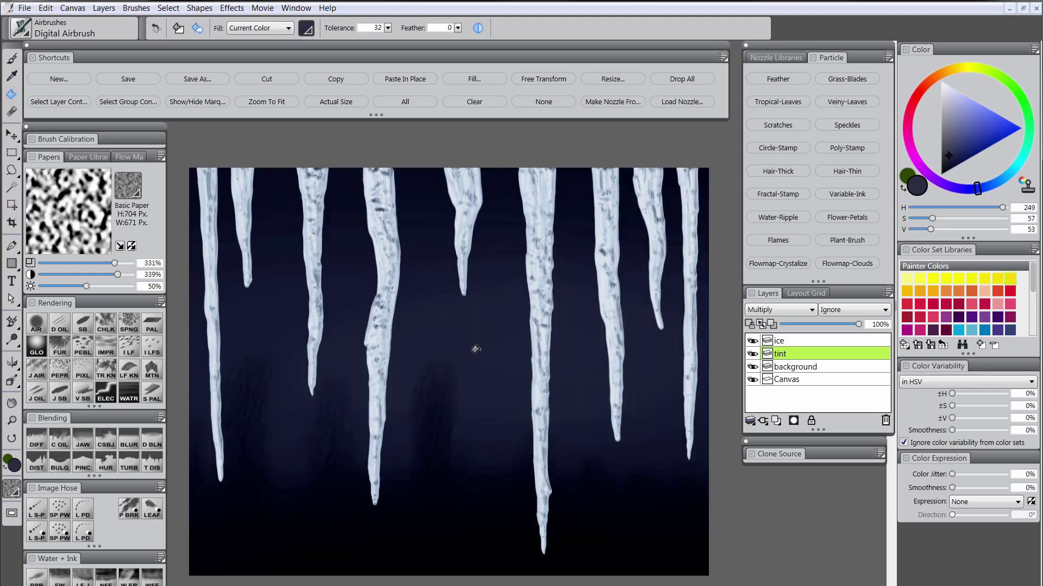
{"action": "left_click_drag", "start_coordinate": [856, 327], "coordinate": [807, 326]}
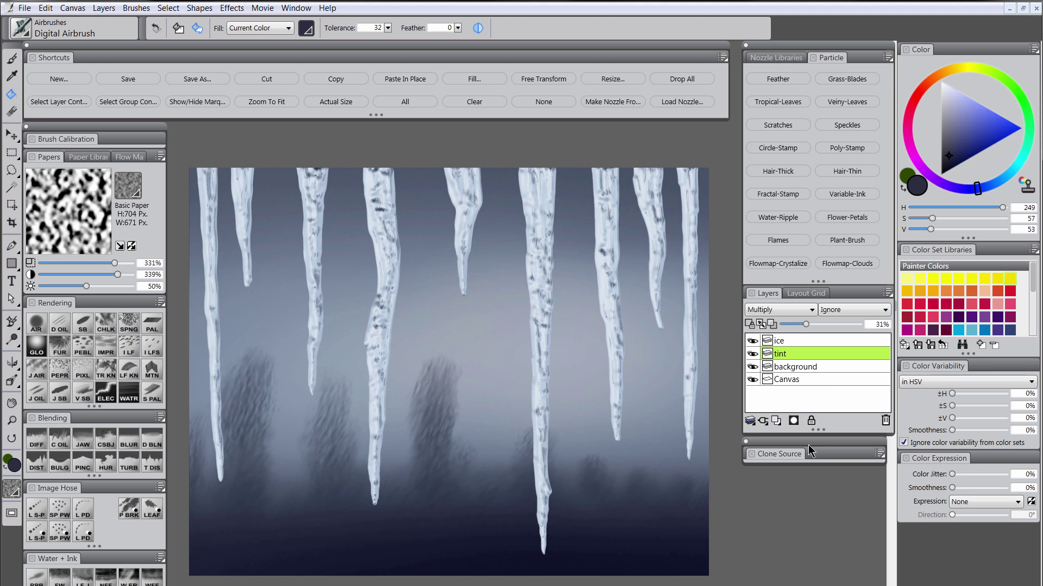
- Add a new layer above tint named 'glow'
{"action": "left_click", "coordinate": [778, 423]}
{"action": "double_click", "coordinate": [790, 357]}
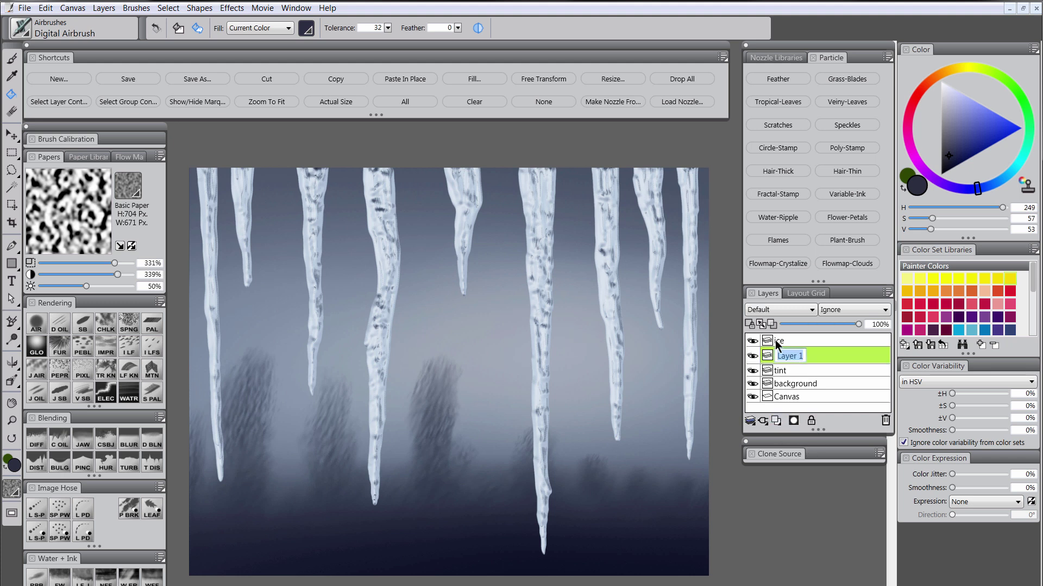
{"action": "type", "text": "glow"}
{"action": "key", "text": "Return"}
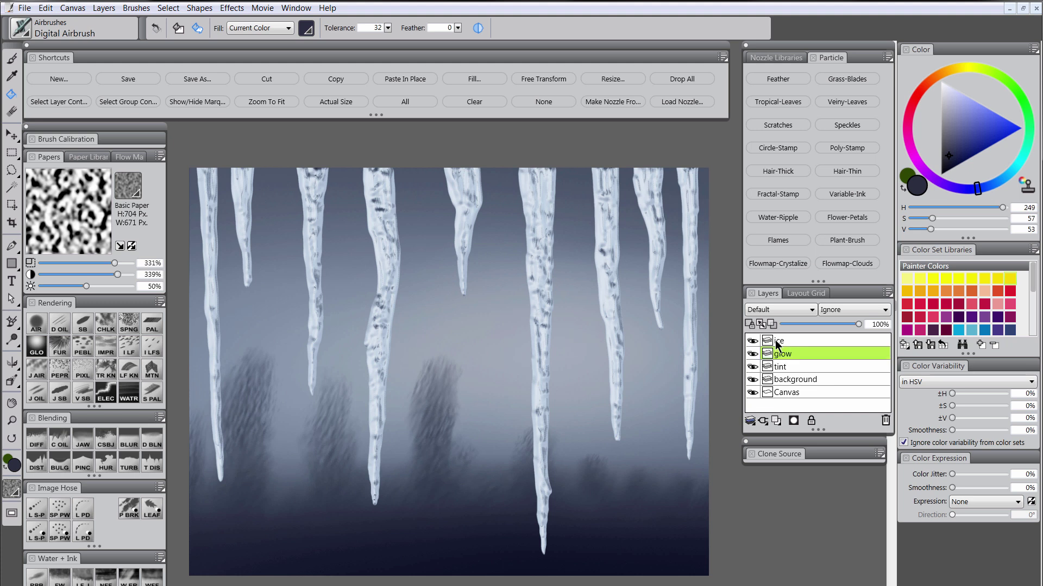
- Spray a soft near-white haze behind the central icicles with the Digital Airbrush
{"action": "left_click", "coordinate": [945, 83]}
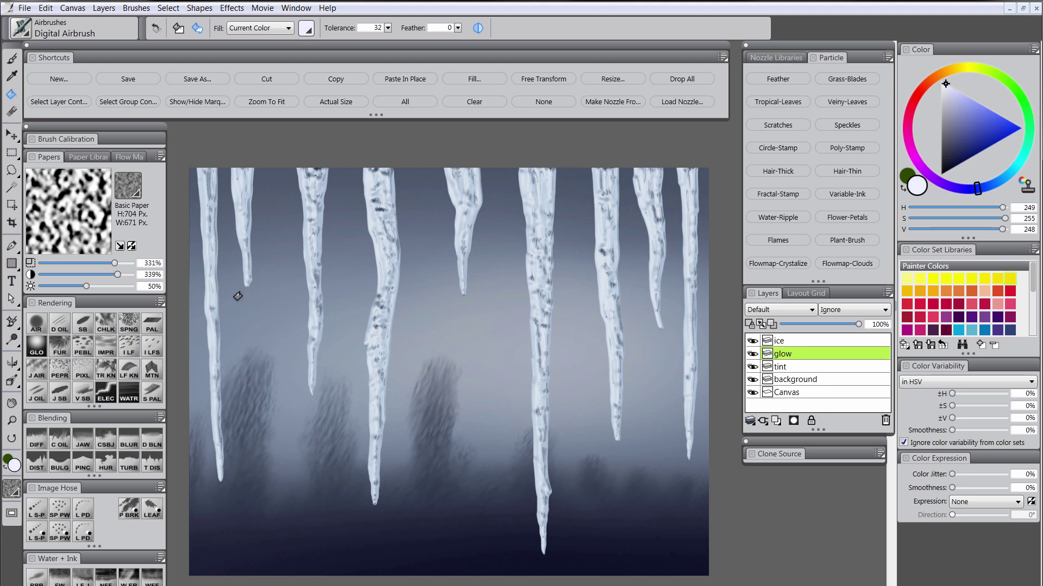
{"action": "left_click", "coordinate": [38, 329]}
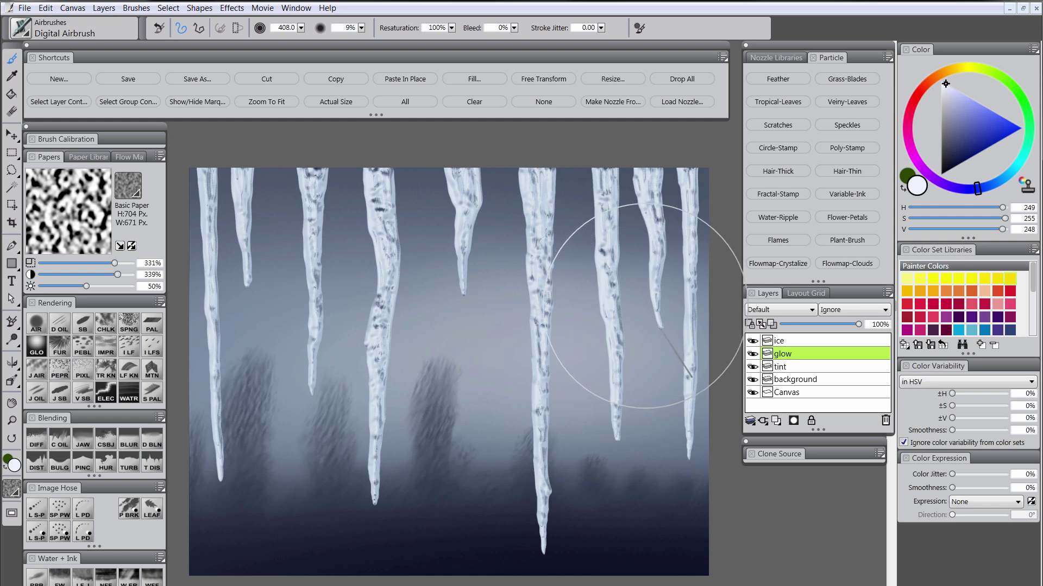
{"action": "mouse_move", "coordinate": [613, 321]}
{"action": "left_mouse_down"}
{"action": "mouse_move", "coordinate": [612, 395]}
{"action": "mouse_move", "coordinate": [600, 302]}
{"action": "mouse_move", "coordinate": [478, 400]}
{"action": "left_mouse_up"}
{"action": "mouse_move", "coordinate": [675, 316]}
{"action": "left_mouse_down"}
{"action": "mouse_move", "coordinate": [478, 303]}
{"action": "mouse_move", "coordinate": [494, 430]}
{"action": "left_mouse_up"}
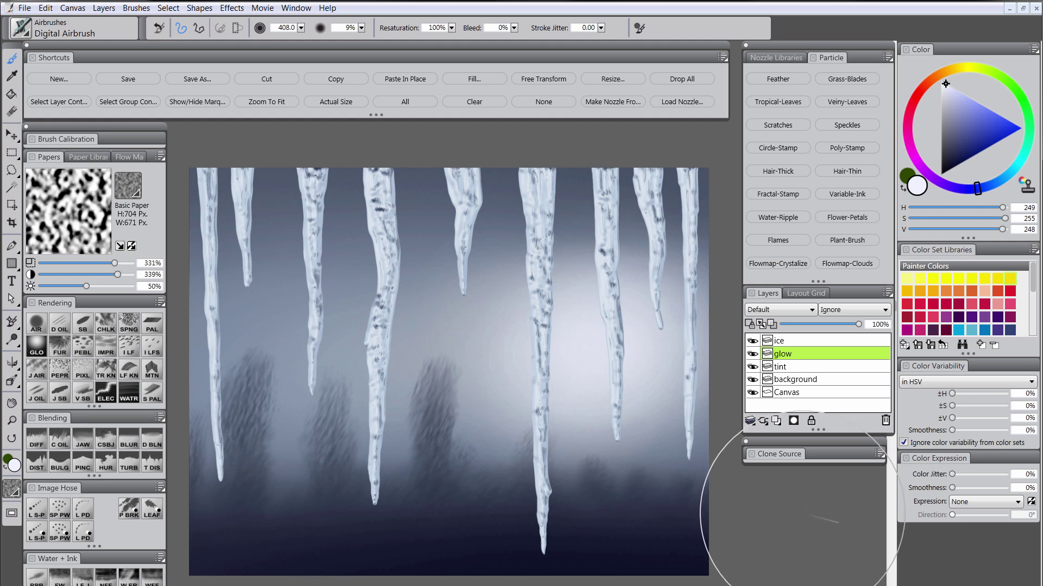
{"action": "left_click", "coordinate": [787, 342]}
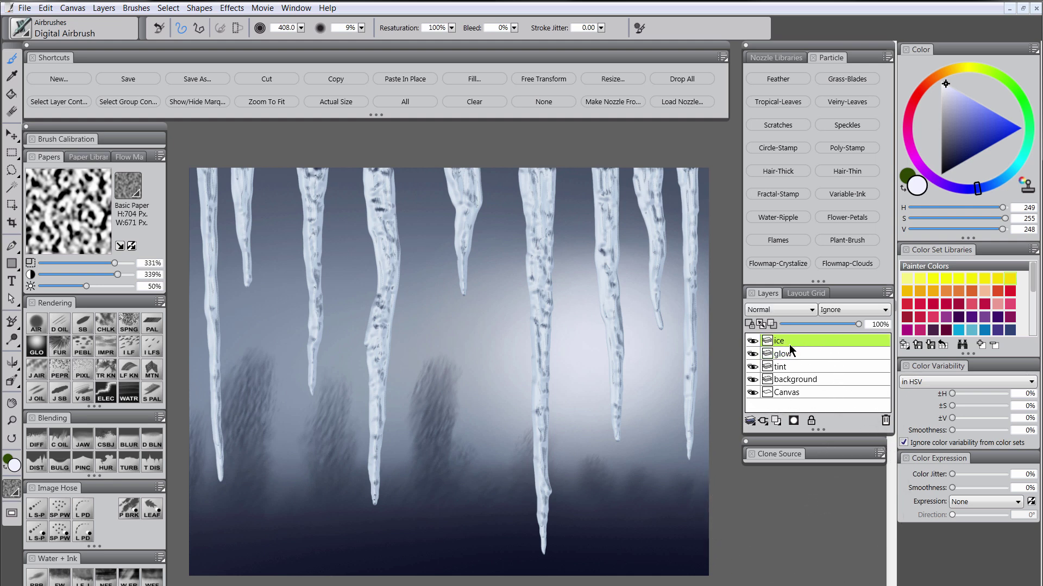
- Select the icicle shapes on ice and add a new layer named 'outlines' above it
{"action": "right_click", "coordinate": [790, 339]}
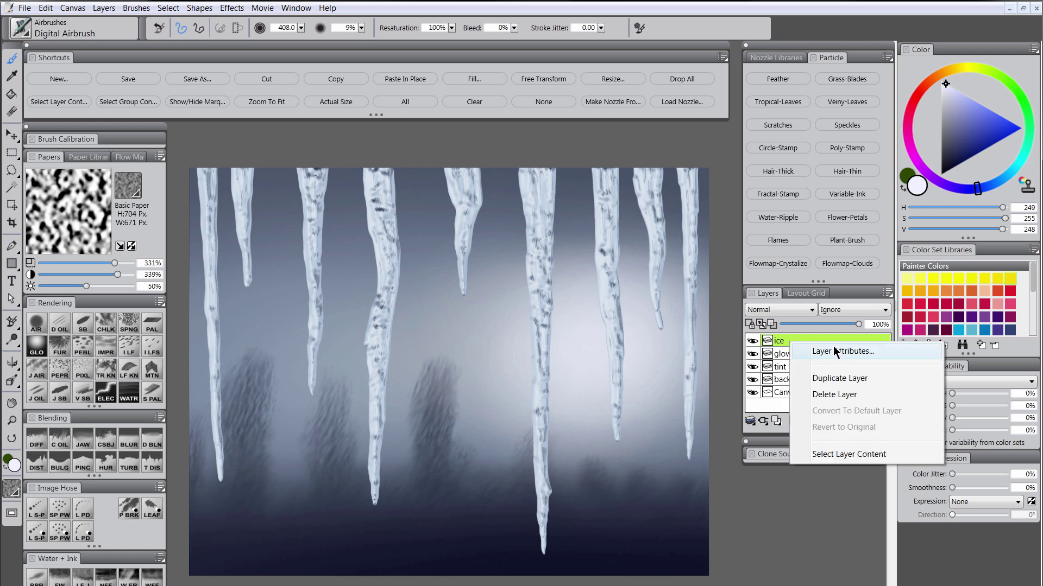
{"action": "left_click", "coordinate": [846, 454]}
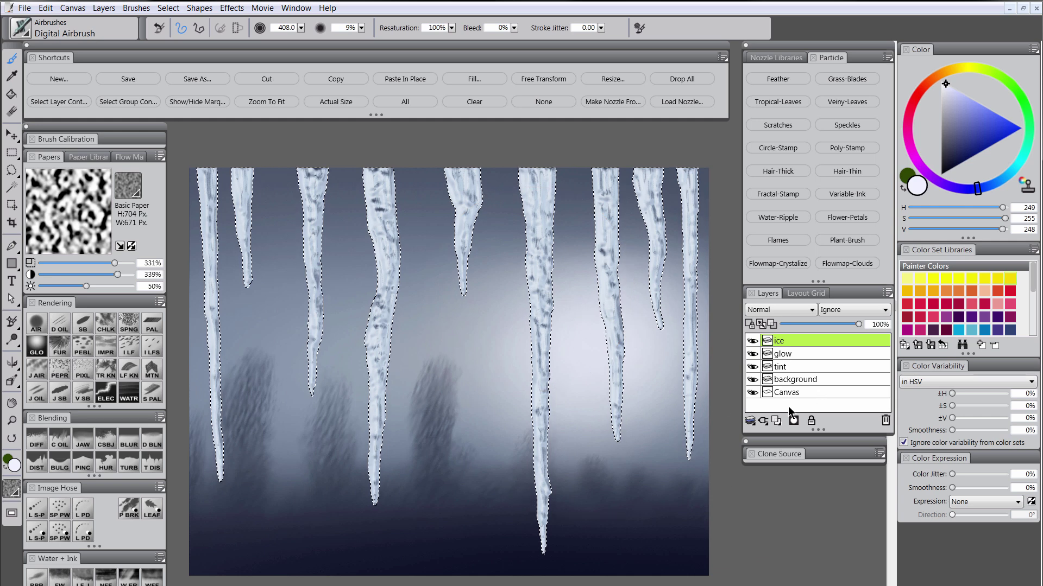
{"action": "left_click", "coordinate": [776, 421]}
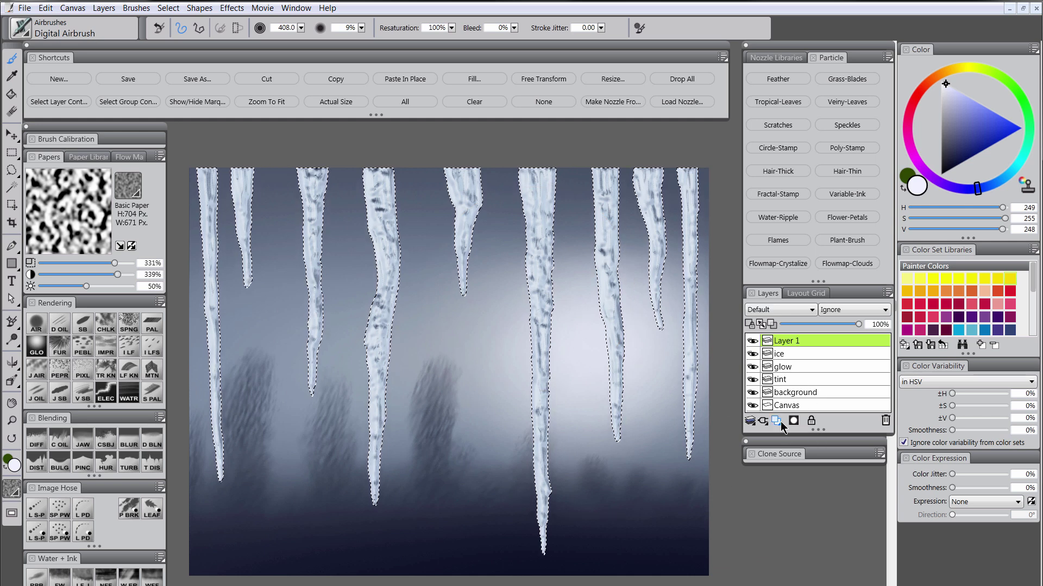
{"action": "double_click", "coordinate": [787, 341]}
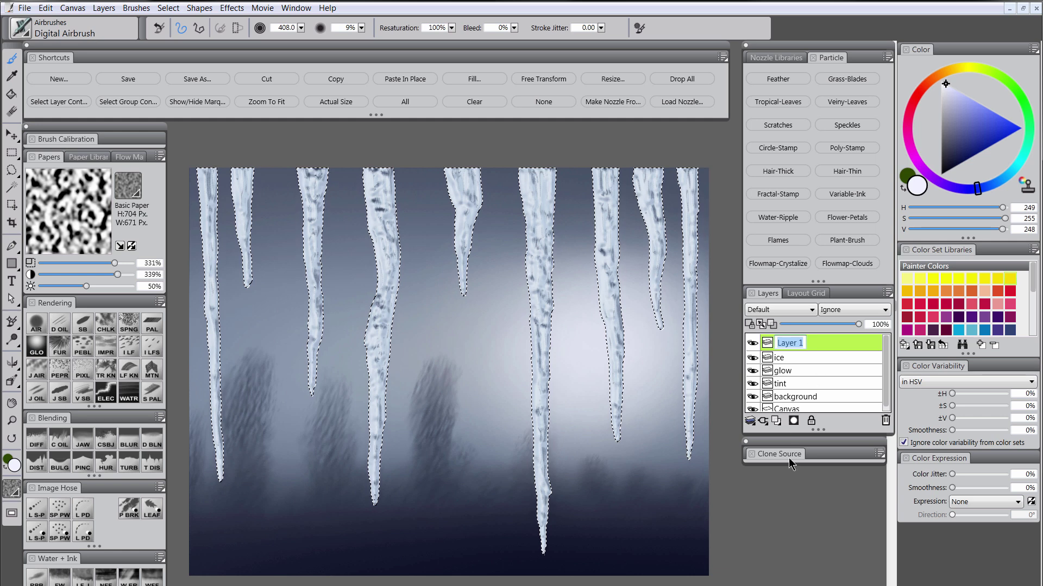
{"action": "type", "text": "outlines"}
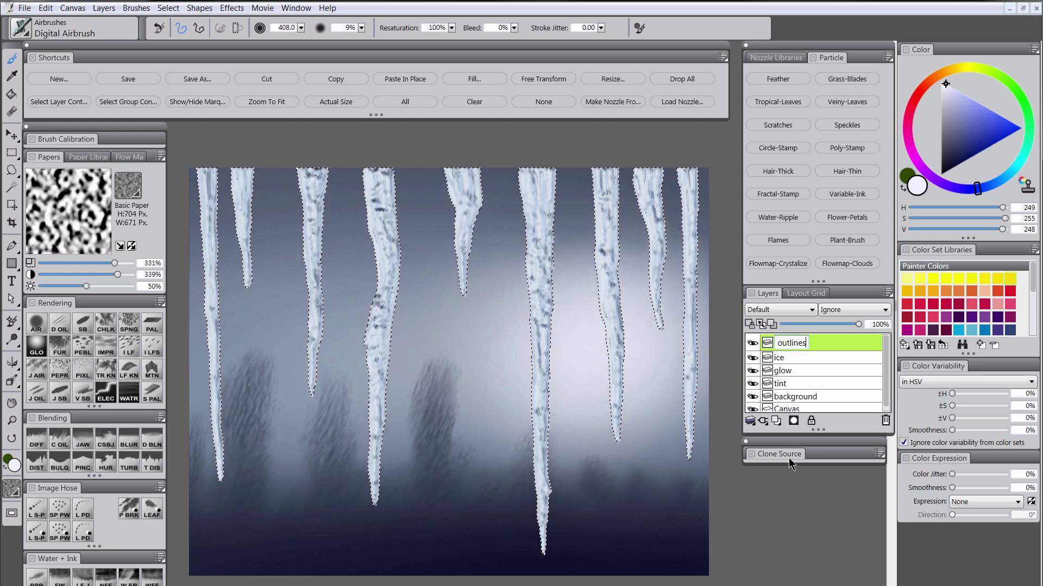
{"action": "key", "text": "Return"}
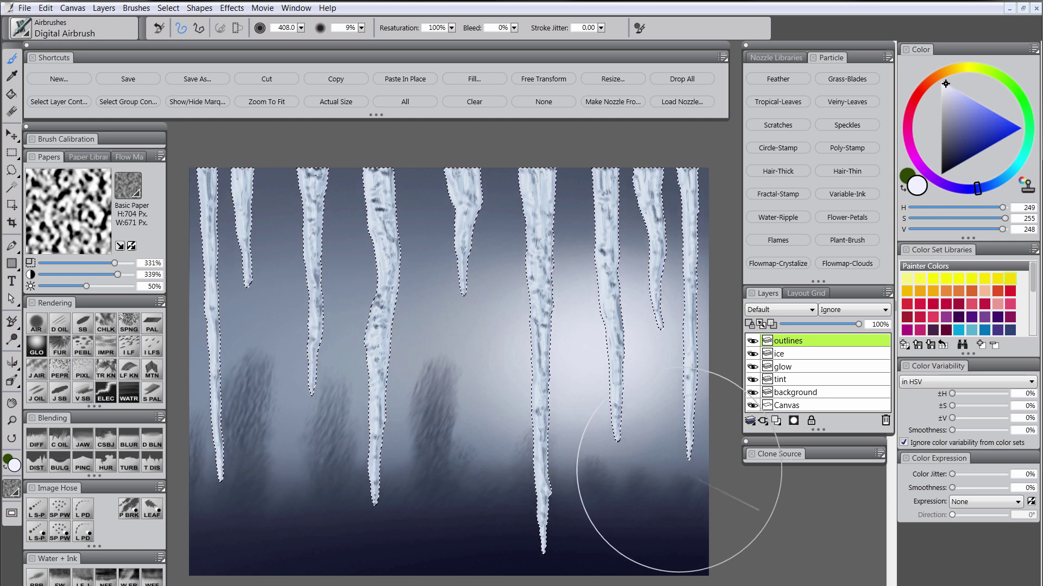
- Deselect, set outlines to Multiply, and pick Jitter Scratchboard with a sampled dark navy
{"action": "key", "text": "ctrl+d"}
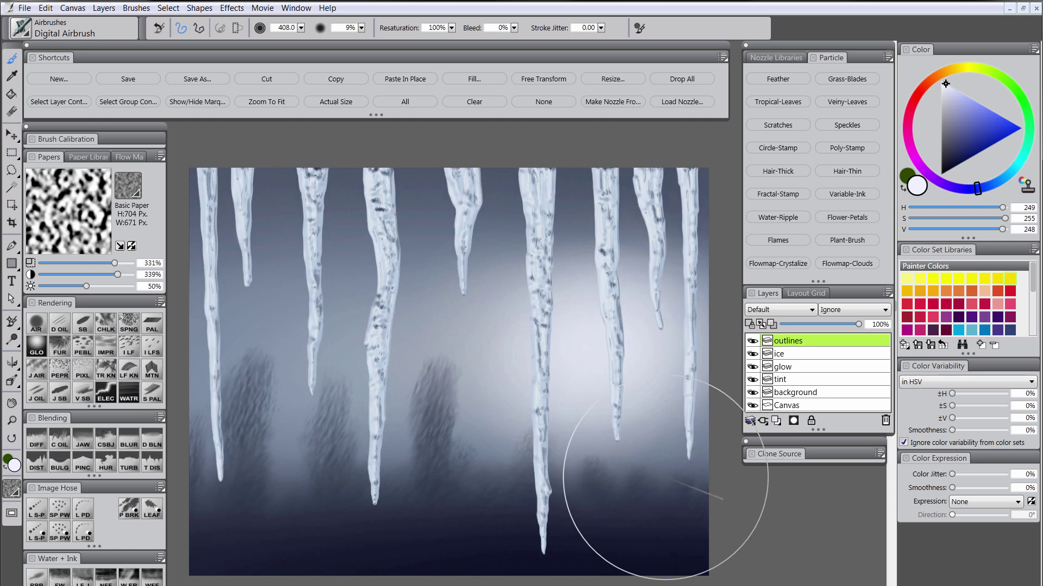
{"action": "left_click", "coordinate": [787, 310]}
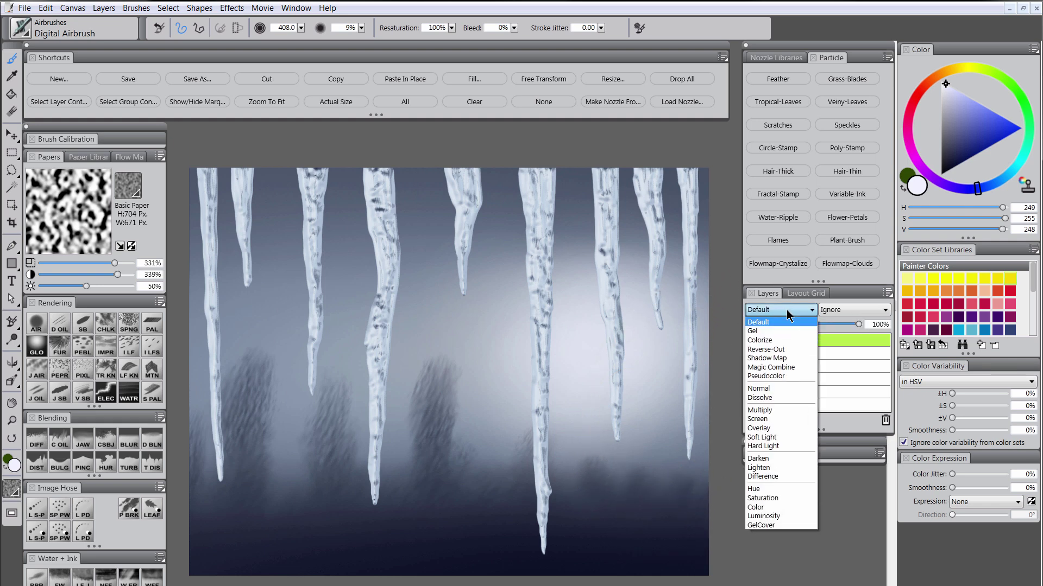
{"action": "left_click", "coordinate": [777, 411]}
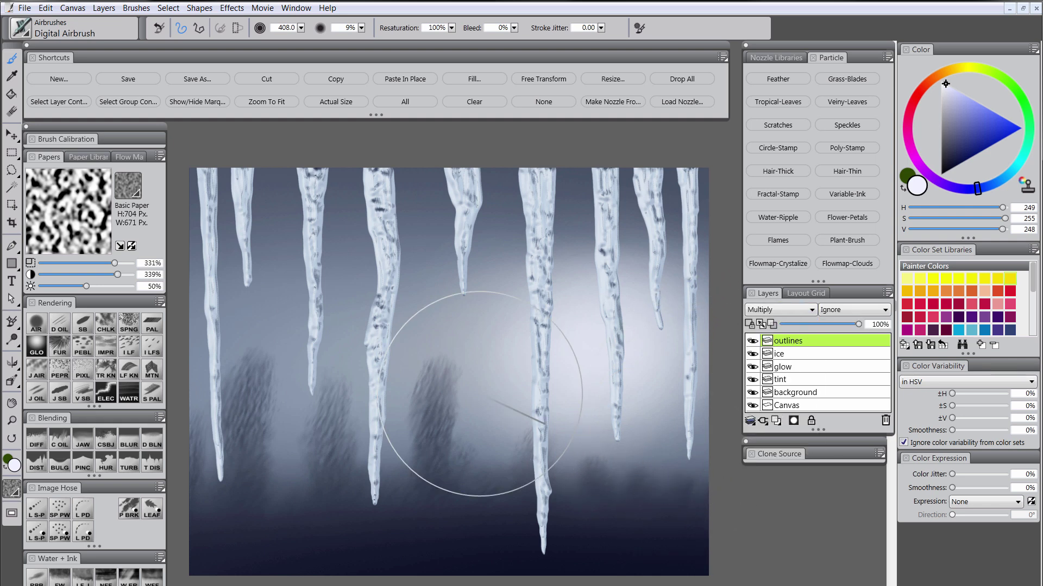
{"action": "left_click", "coordinate": [57, 395]}
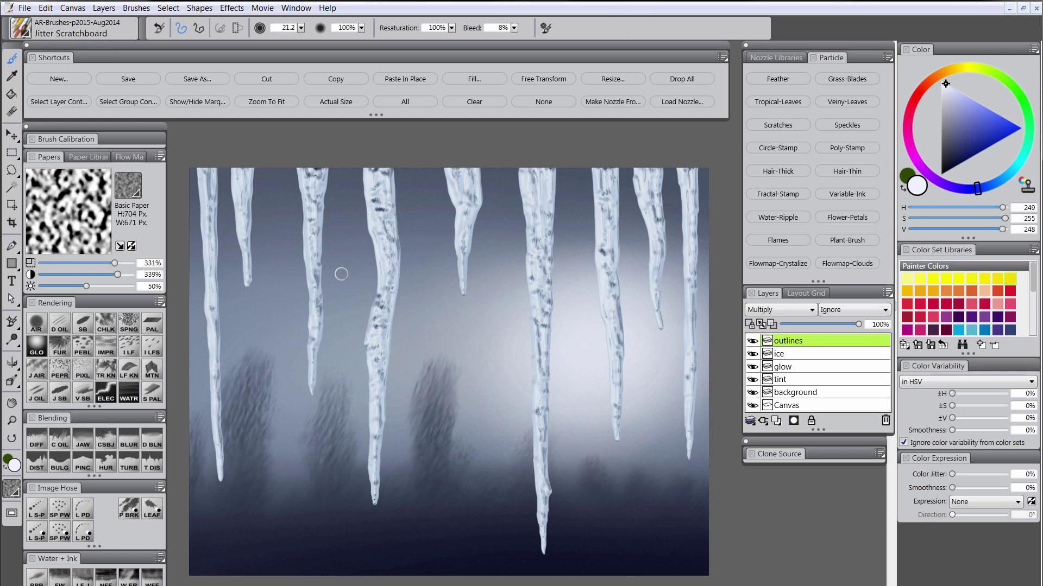
{"action": "left_click", "coordinate": [297, 544], "text": "alt"}
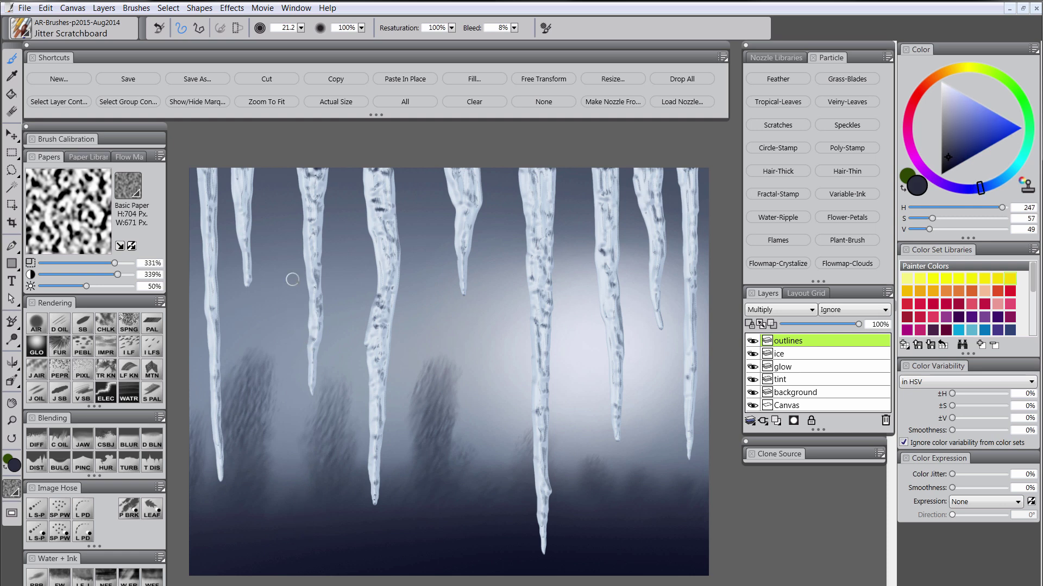
- Outline the first three icicles with dark navy Jitter Scratchboard strokes
{"action": "left_click_drag", "start_coordinate": [199, 172], "coordinate": [219, 481]}
{"action": "left_click_drag", "start_coordinate": [215, 159], "coordinate": [220, 313]}
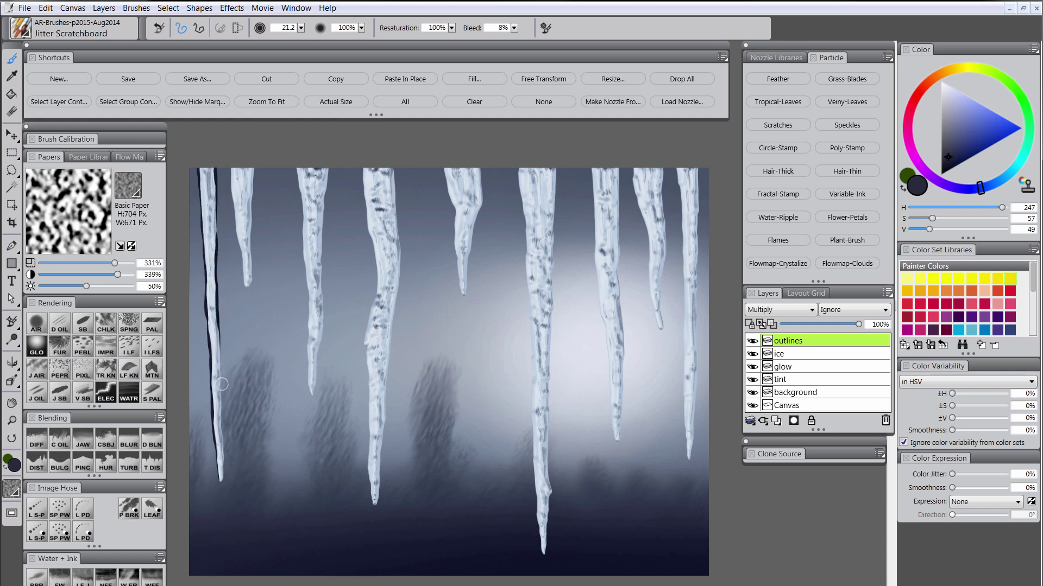
{"action": "left_click_drag", "start_coordinate": [220, 375], "coordinate": [228, 464]}
{"action": "left_click_drag", "start_coordinate": [232, 170], "coordinate": [247, 285]}
{"action": "mouse_move", "coordinate": [299, 170]}
{"action": "left_mouse_down"}
{"action": "mouse_move", "coordinate": [318, 378]}
{"action": "mouse_move", "coordinate": [328, 174]}
{"action": "left_mouse_up"}
- Outline the edges of the middle and right-hand icicles, fourth through tenth, in navy
{"action": "left_click_drag", "start_coordinate": [365, 169], "coordinate": [379, 504]}
{"action": "left_click_drag", "start_coordinate": [445, 170], "coordinate": [465, 294]}
{"action": "left_click_drag", "start_coordinate": [519, 170], "coordinate": [543, 552]}
{"action": "left_click_drag", "start_coordinate": [555, 170], "coordinate": [545, 543]}
{"action": "left_click_drag", "start_coordinate": [595, 170], "coordinate": [619, 440]}
{"action": "left_click_drag", "start_coordinate": [635, 170], "coordinate": [659, 329]}
{"action": "left_click_drag", "start_coordinate": [665, 169], "coordinate": [661, 328]}
{"action": "left_click_drag", "start_coordinate": [677, 169], "coordinate": [691, 467]}
{"action": "left_click_drag", "start_coordinate": [697, 169], "coordinate": [691, 467]}
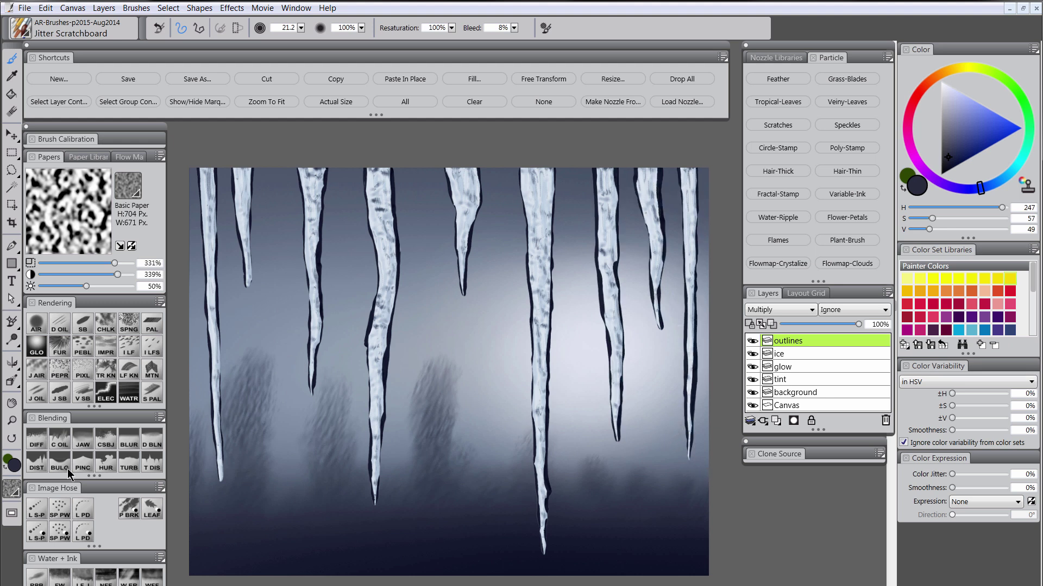
- Smear the navy outlines at two right-hand icicle tops with the F-X Distorto brush
{"action": "left_click", "coordinate": [38, 463]}
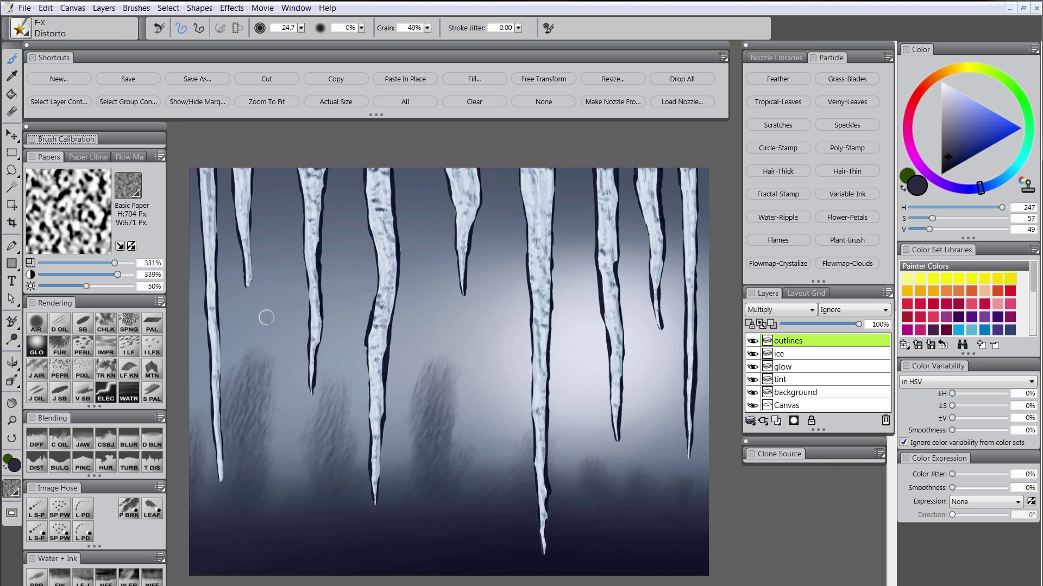
{"action": "mouse_move", "coordinate": [602, 170]}
{"action": "left_mouse_down"}
{"action": "mouse_move", "coordinate": [595, 181]}
{"action": "mouse_move", "coordinate": [597, 172]}
{"action": "mouse_move", "coordinate": [615, 181]}
{"action": "mouse_move", "coordinate": [617, 207]}
{"action": "left_mouse_up"}
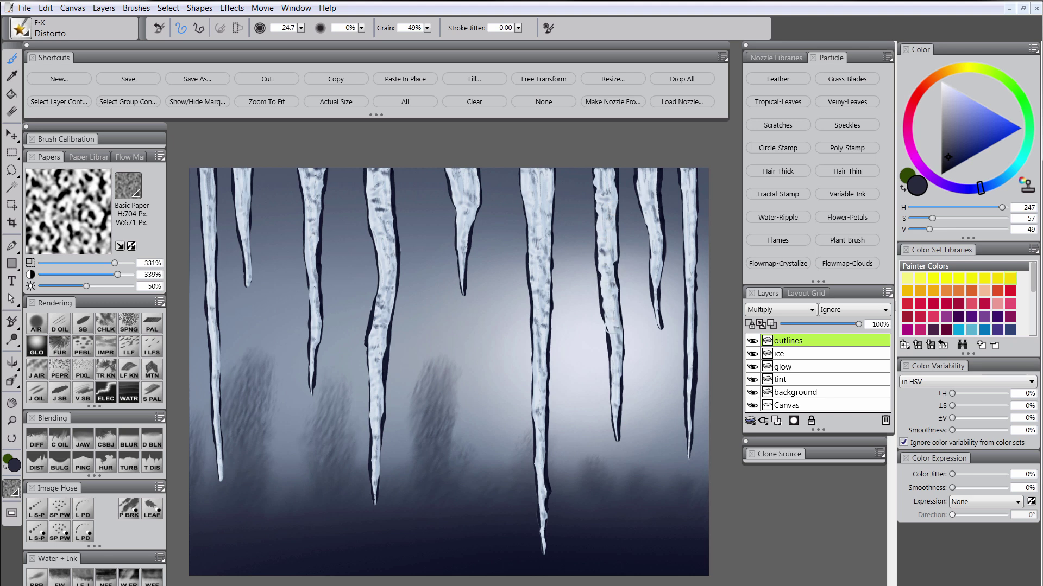
{"action": "left_click_drag", "start_coordinate": [656, 170], "coordinate": [648, 179]}
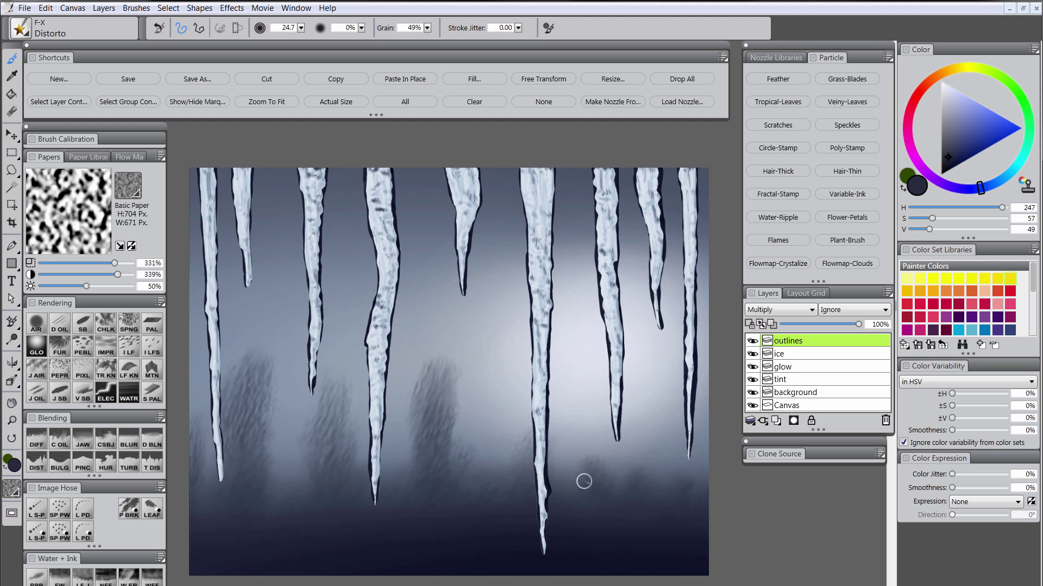
- Soften the outlines of the first, fourth and fifth icicles with a size-30 Diffuse Blur
{"action": "left_click", "coordinate": [39, 445]}
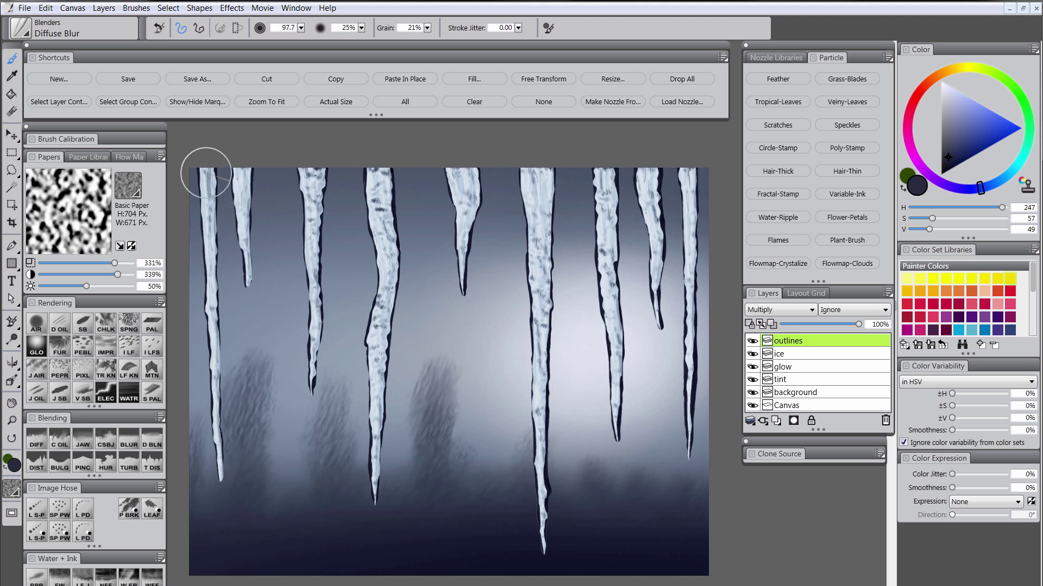
{"action": "key", "text": "bracketleft"}
{"action": "key", "text": "bracketleft"}
{"action": "key", "text": "bracketleft"}
{"action": "left_click_drag", "start_coordinate": [208, 286], "coordinate": [209, 300]}
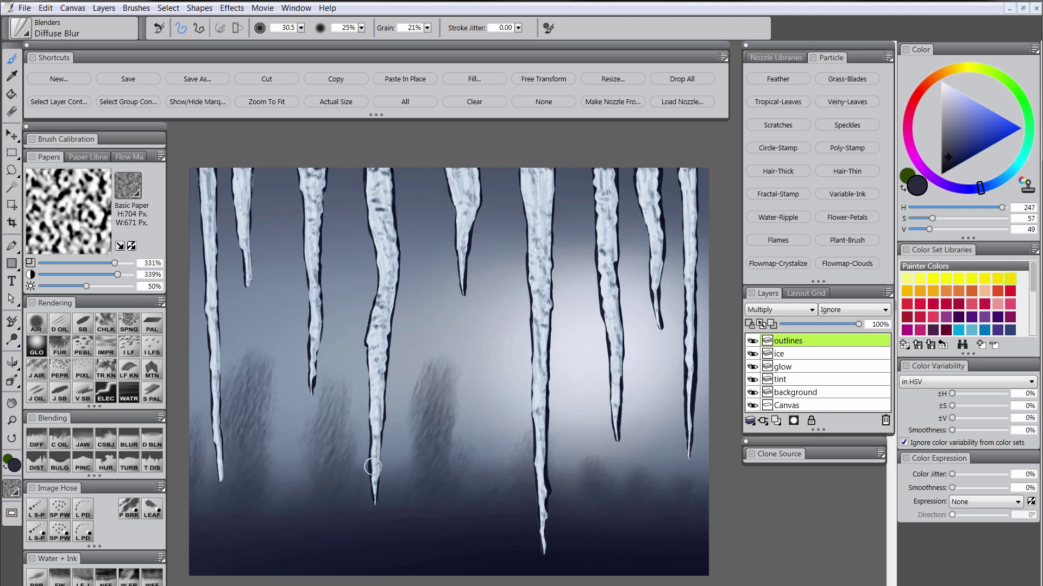
{"action": "left_click_drag", "start_coordinate": [470, 223], "coordinate": [474, 224]}
{"action": "left_click_drag", "start_coordinate": [534, 244], "coordinate": [532, 247]}
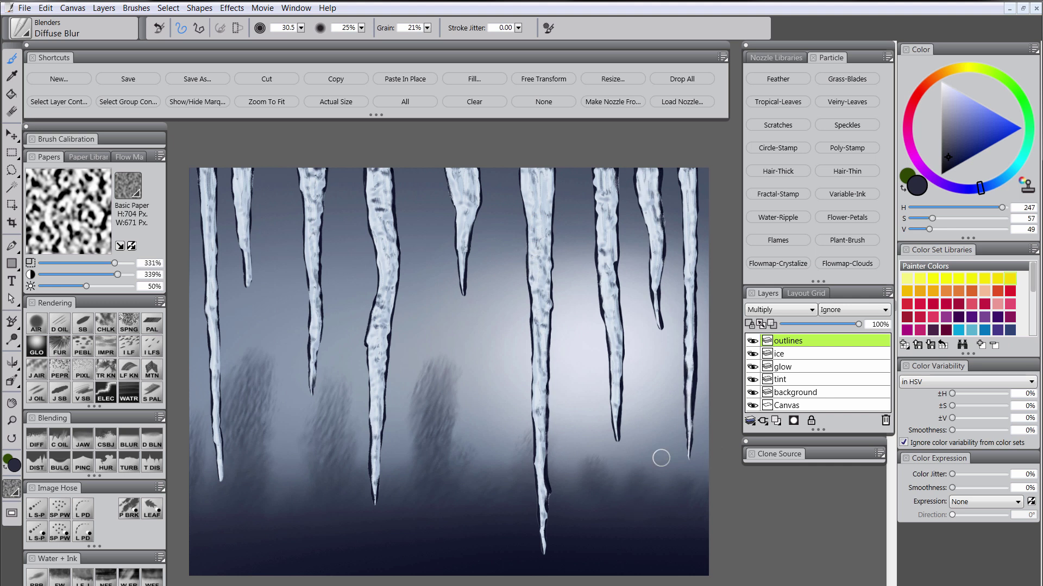
- Preserve the outlines layer's transparency and sample a light grey-blue with the Digital Airbrush
{"action": "left_click", "coordinate": [750, 324]}
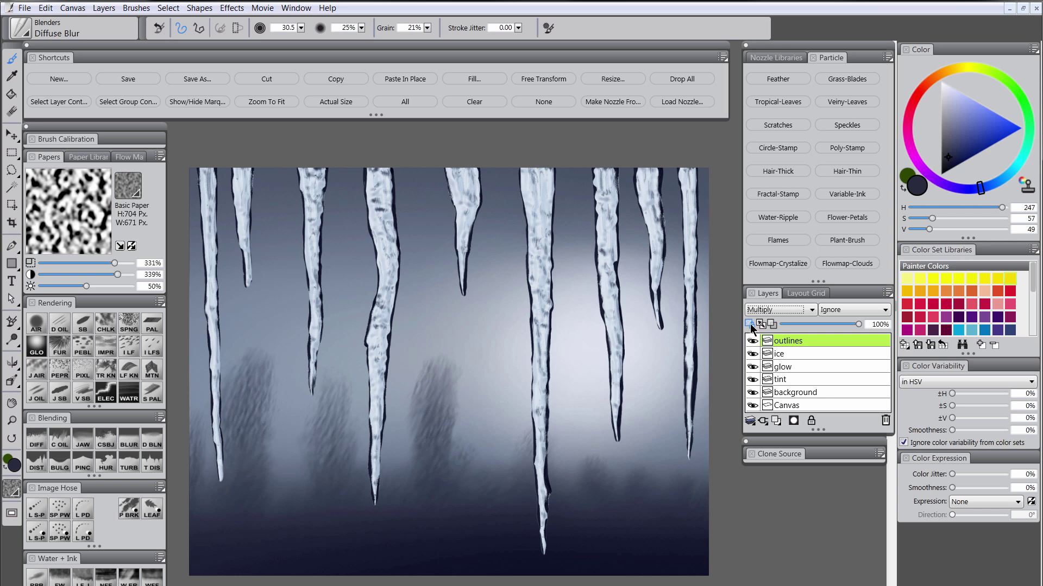
{"action": "left_click", "coordinate": [58, 326]}
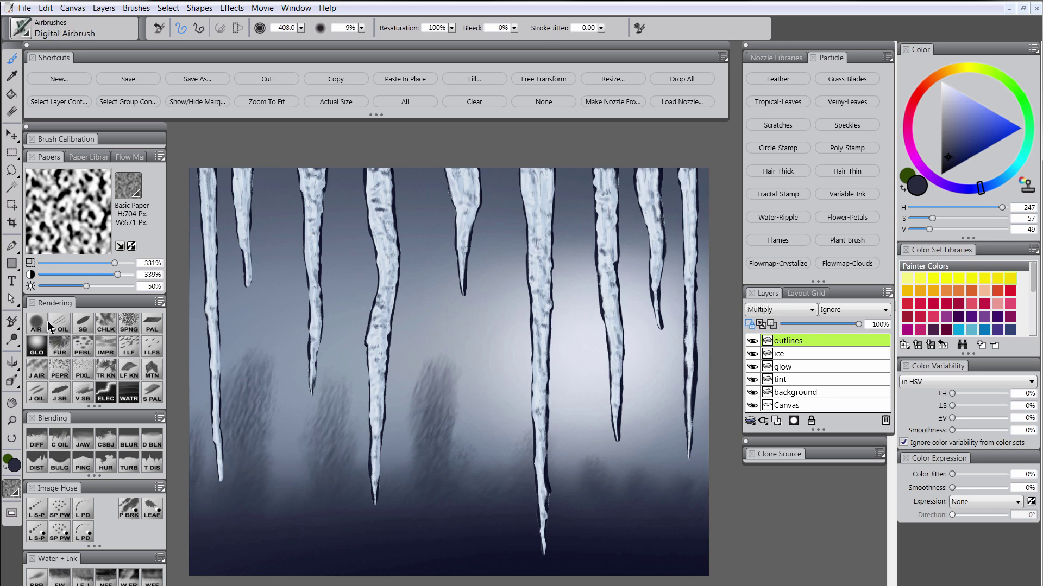
{"action": "left_click", "coordinate": [434, 317], "text": "alt"}
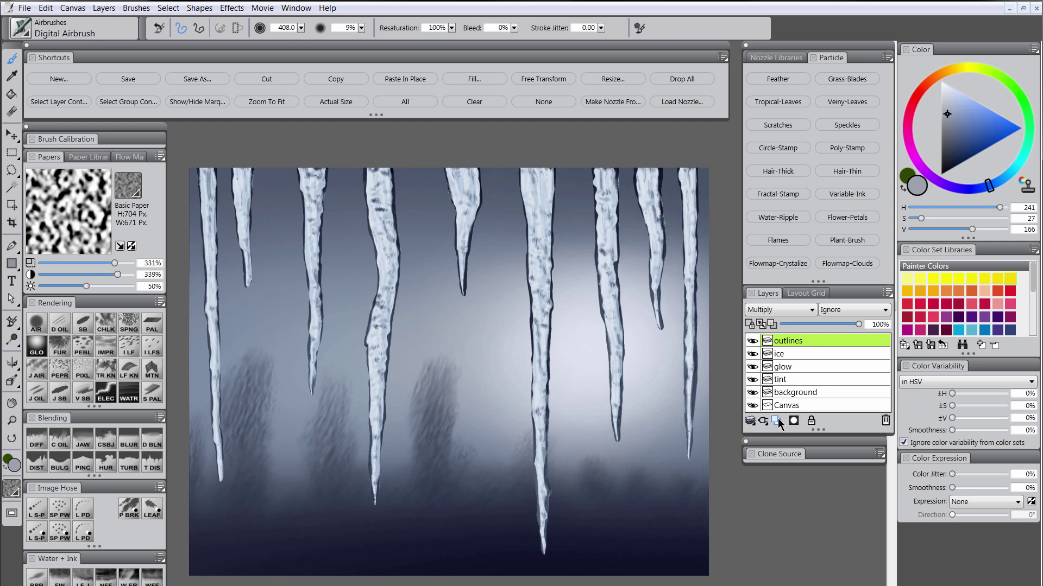
- Name the new layer 'hilights' and set up a smaller white Jitter Scratchboard brush
{"action": "double_click", "coordinate": [789, 340]}
{"action": "type", "text": "hilights"}
{"action": "key", "text": "Return"}
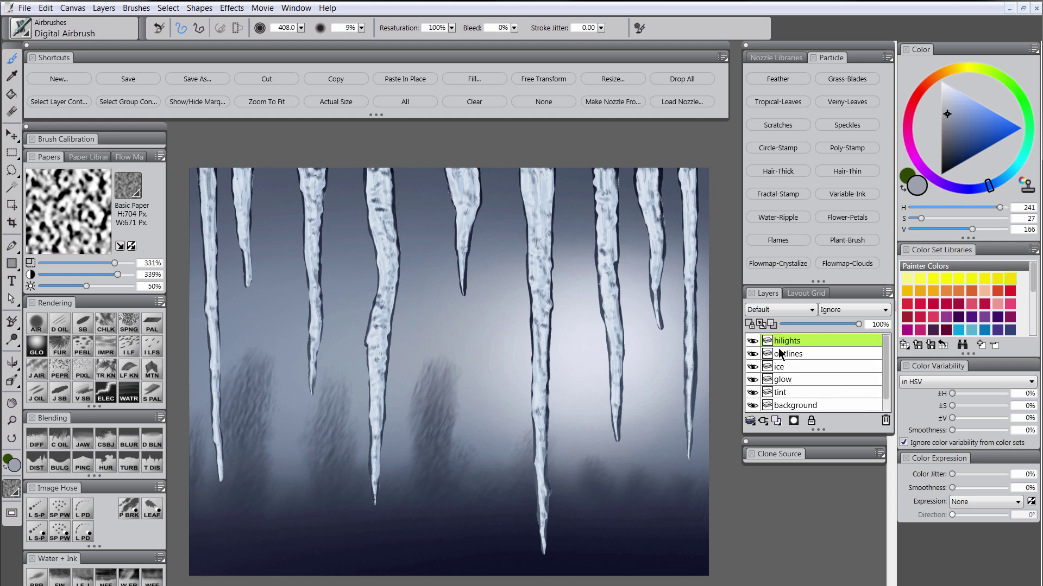
{"action": "left_click_drag", "start_coordinate": [947, 114], "coordinate": [941, 81]}
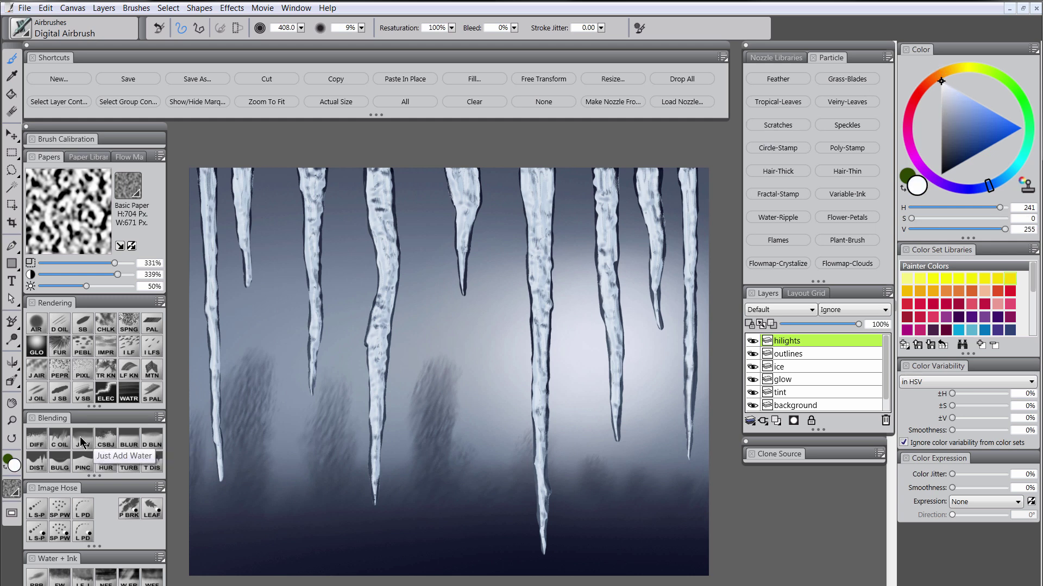
{"action": "left_click", "coordinate": [59, 394]}
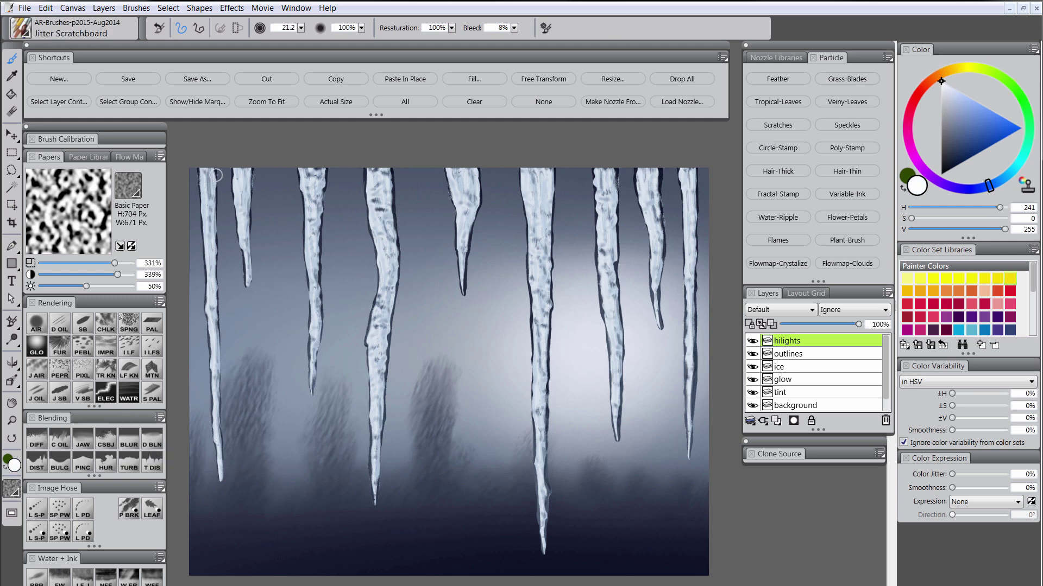
{"action": "key", "text": "bracketleft"}
- Paint white highlight strokes down the leftmost, third, fourth and right-hand icicles
{"action": "left_click", "coordinate": [208, 179]}
{"action": "left_click_drag", "start_coordinate": [204, 177], "coordinate": [207, 164]}
{"action": "left_click_drag", "start_coordinate": [214, 302], "coordinate": [209, 315]}
{"action": "left_click_drag", "start_coordinate": [317, 326], "coordinate": [319, 316]}
{"action": "left_click_drag", "start_coordinate": [384, 249], "coordinate": [388, 265]}
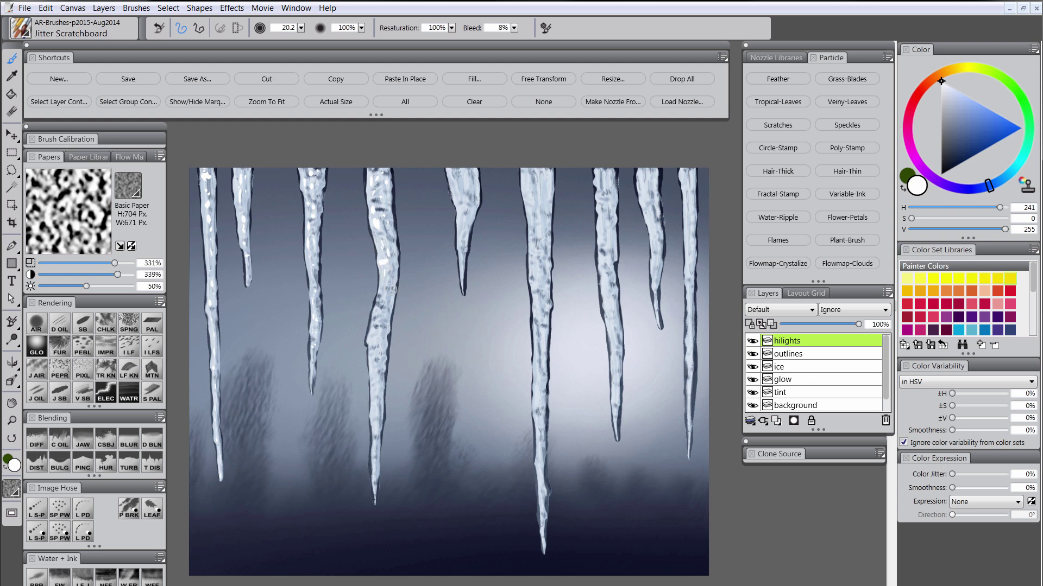
{"action": "mouse_move", "coordinate": [377, 311]}
{"action": "left_mouse_down"}
{"action": "mouse_move", "coordinate": [378, 340]}
{"action": "mouse_move", "coordinate": [535, 163]}
{"action": "mouse_move", "coordinate": [540, 542]}
{"action": "mouse_move", "coordinate": [656, 206]}
{"action": "mouse_move", "coordinate": [692, 328]}
{"action": "left_mouse_up"}
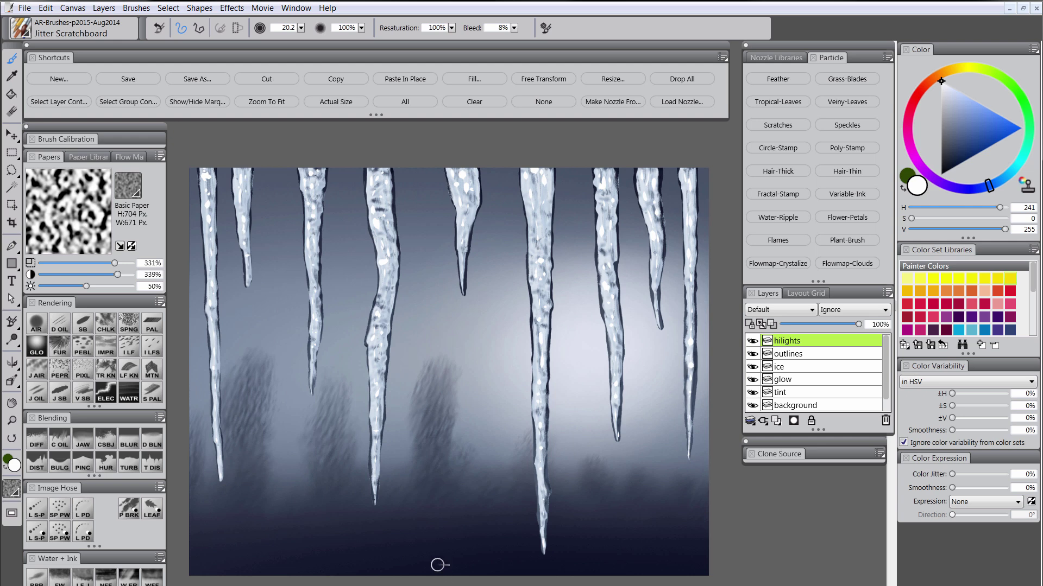
{"action": "left_click", "coordinate": [36, 437]}
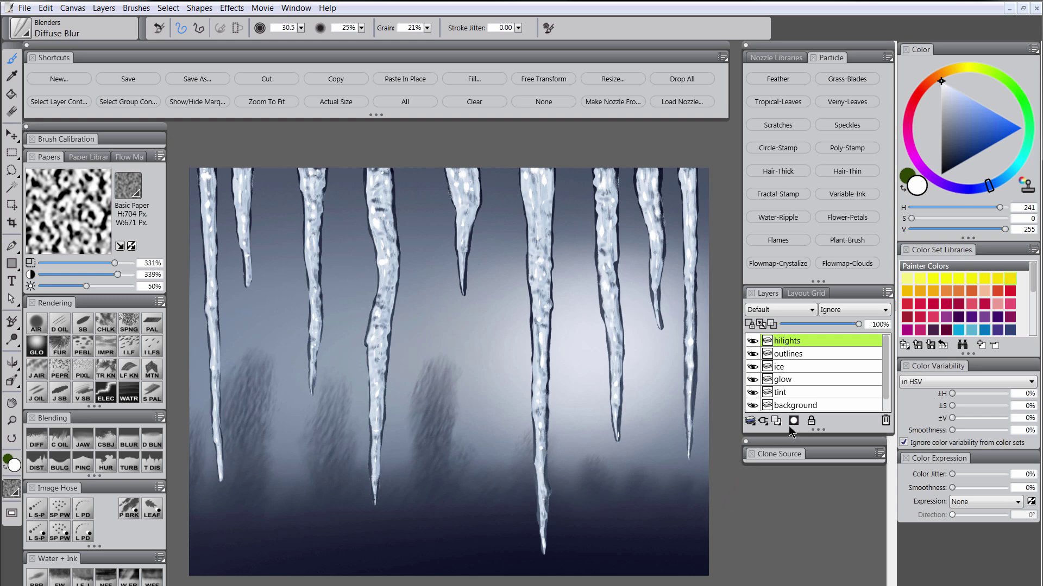
- Rename the newest layer 'glow2' and set its composite method to Screen
{"action": "double_click", "coordinate": [789, 343]}
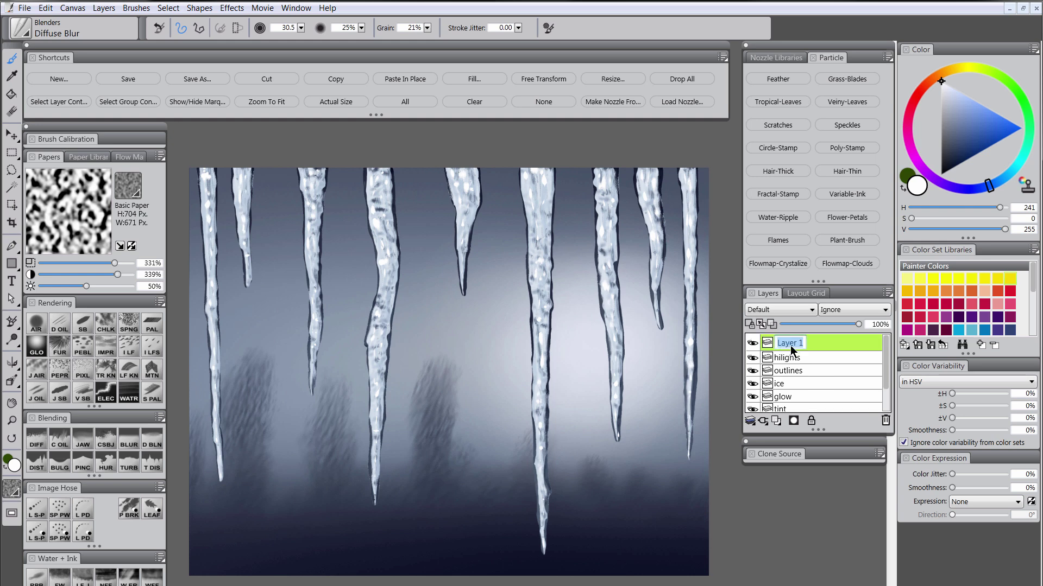
{"action": "type", "text": "glowe"}
{"action": "key", "text": "BackSpace"}
{"action": "type", "text": "2"}
{"action": "key", "text": "Return"}
{"action": "left_click", "coordinate": [781, 308]}
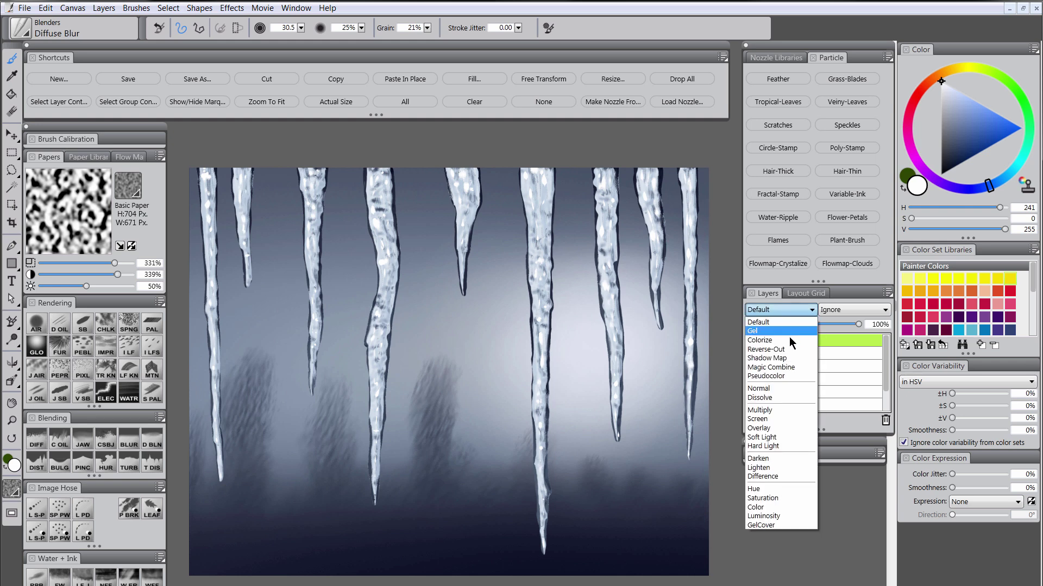
{"action": "left_click", "coordinate": [771, 419]}
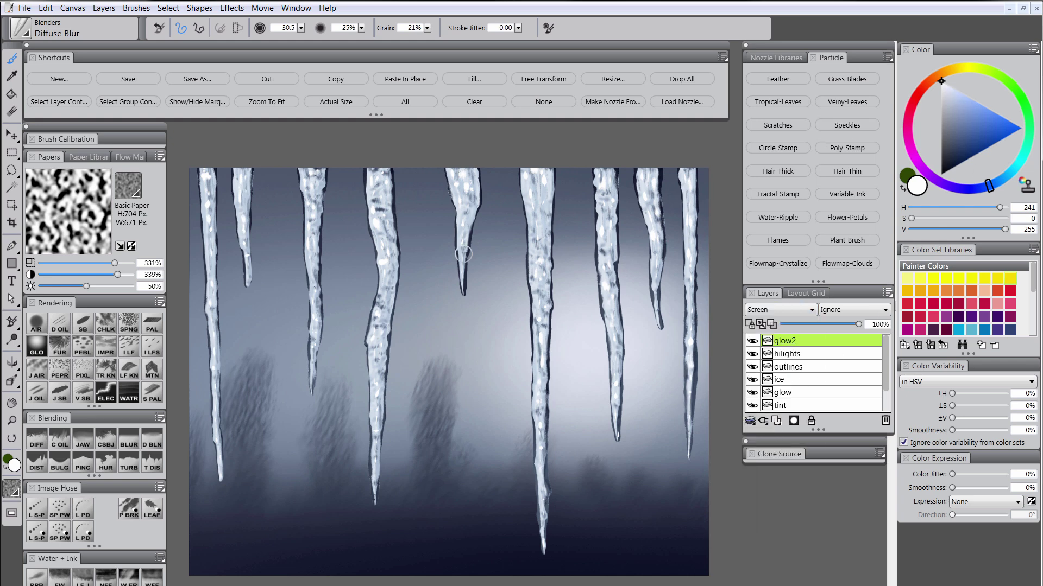
- Brighten the central and right icicles' tops and edges with a blue F-X Glow brush
{"action": "left_click", "coordinate": [949, 86]}
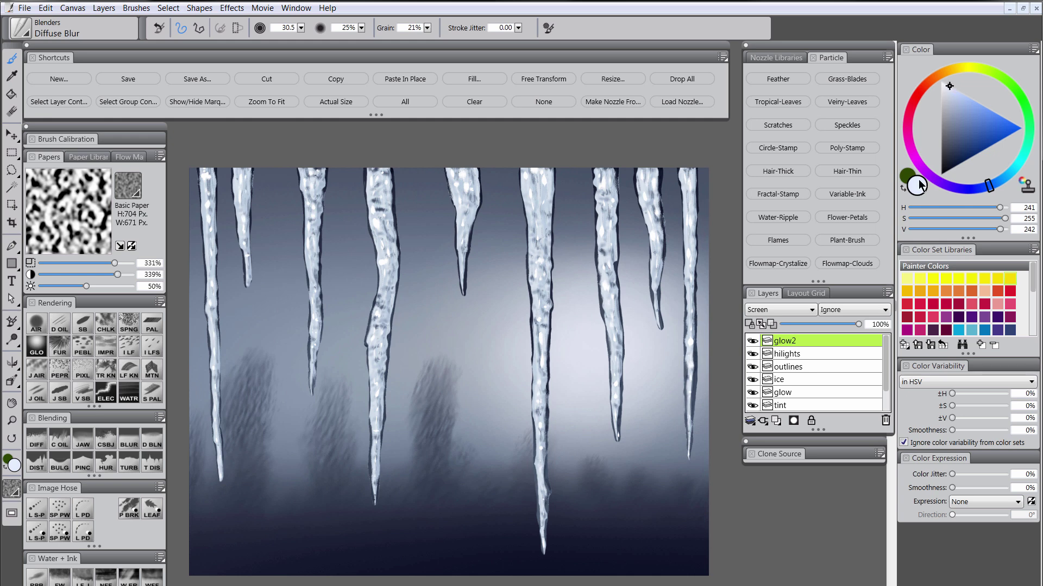
{"action": "left_click", "coordinate": [36, 347]}
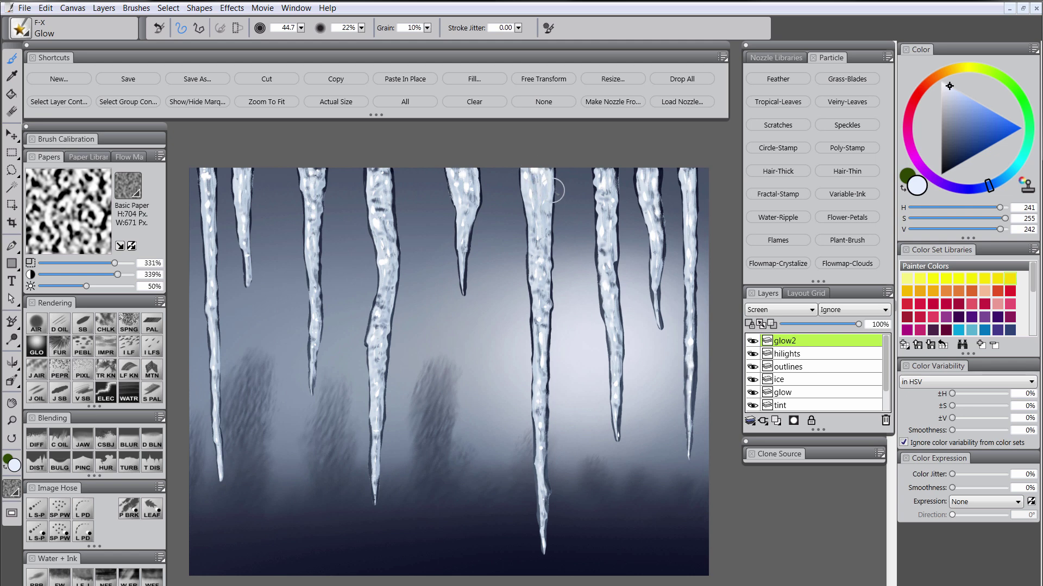
{"action": "mouse_move", "coordinate": [554, 185]}
{"action": "left_mouse_down"}
{"action": "mouse_move", "coordinate": [535, 169]}
{"action": "mouse_move", "coordinate": [543, 174]}
{"action": "mouse_move", "coordinate": [530, 194]}
{"action": "mouse_move", "coordinate": [549, 188]}
{"action": "mouse_move", "coordinate": [555, 211]}
{"action": "mouse_move", "coordinate": [536, 233]}
{"action": "mouse_move", "coordinate": [542, 304]}
{"action": "mouse_move", "coordinate": [612, 226]}
{"action": "mouse_move", "coordinate": [688, 219]}
{"action": "mouse_move", "coordinate": [543, 339]}
{"action": "left_mouse_up"}
{"action": "key", "text": "bracketright"}
{"action": "key", "text": "bracketright"}
{"action": "key", "text": "bracketright"}
{"action": "key", "text": "bracketright"}
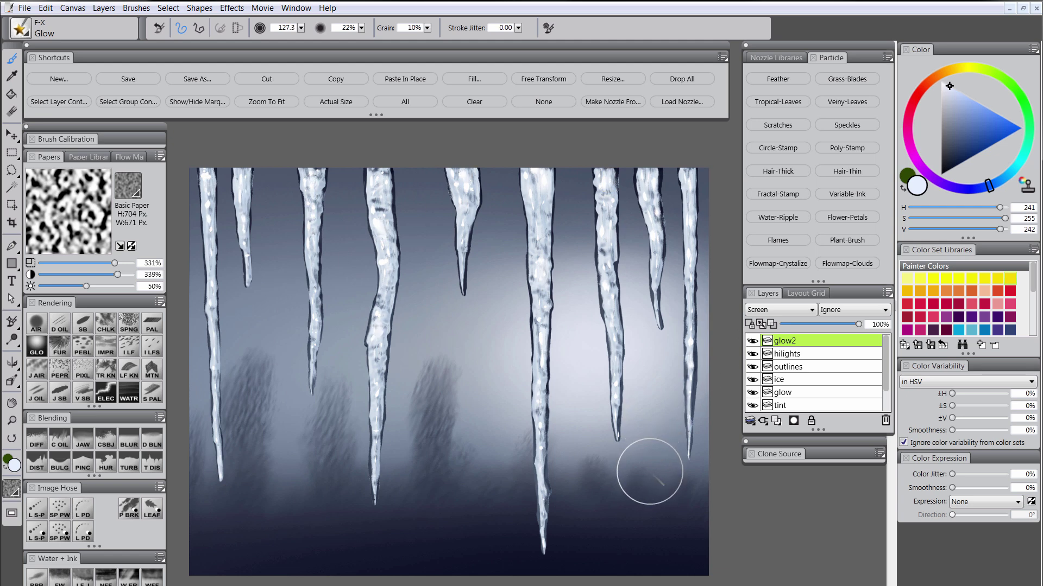
{"action": "left_click_drag", "start_coordinate": [692, 346], "coordinate": [664, 354]}
{"action": "left_click_drag", "start_coordinate": [651, 234], "coordinate": [629, 175]}
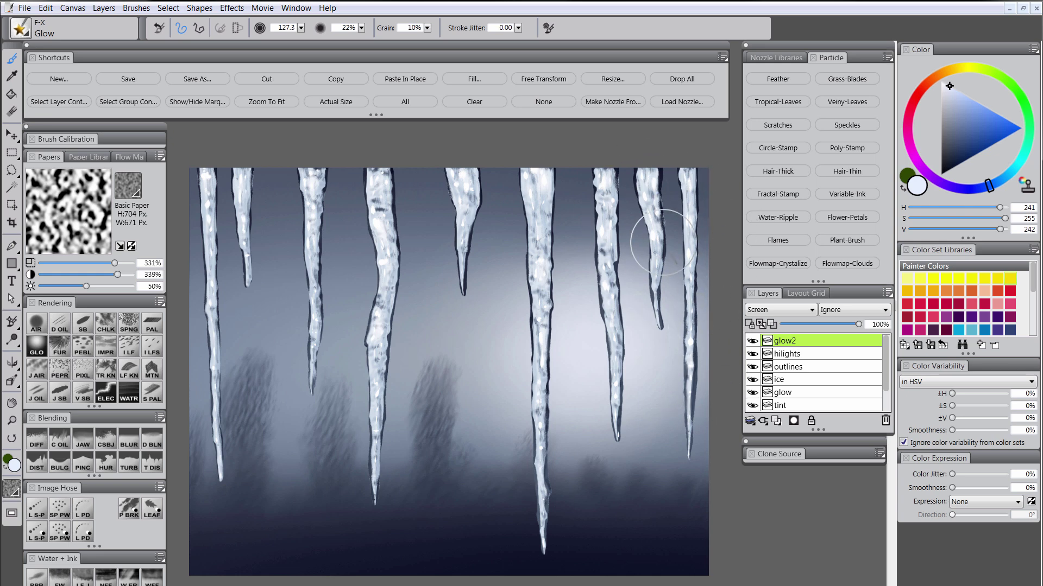
{"action": "mouse_move", "coordinate": [595, 220]}
{"action": "left_mouse_down"}
{"action": "mouse_move", "coordinate": [602, 182]}
{"action": "mouse_move", "coordinate": [602, 253]}
{"action": "left_mouse_up"}
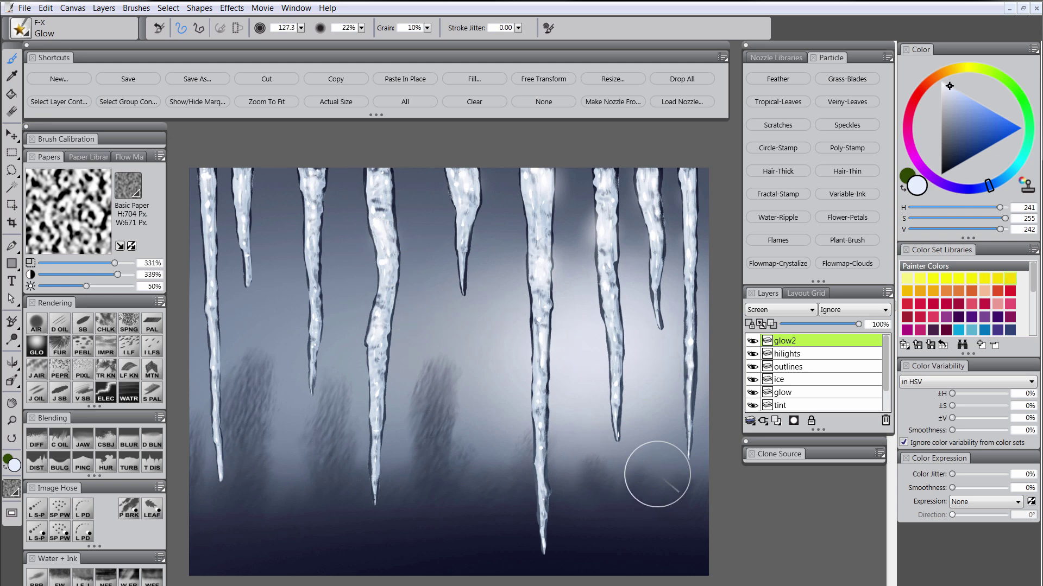
{"action": "mouse_move", "coordinate": [613, 305]}
{"action": "left_mouse_down"}
{"action": "mouse_move", "coordinate": [746, 305]}
{"action": "mouse_move", "coordinate": [682, 366]}
{"action": "mouse_move", "coordinate": [701, 362]}
{"action": "left_mouse_up"}
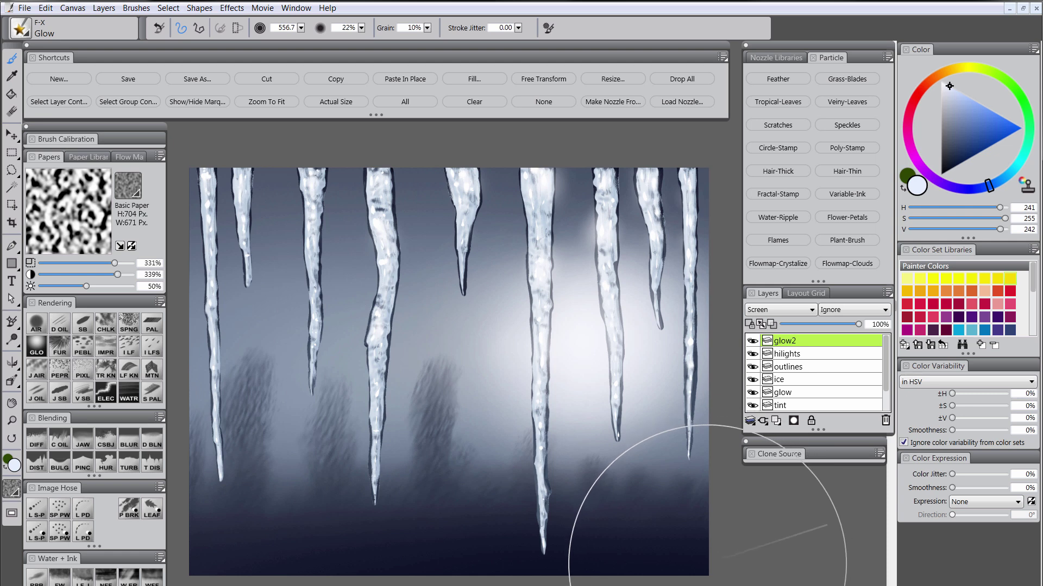
- On the outlines layer, sample a dark blue-grey and set a fine Digital Airbrush
{"action": "left_click", "coordinate": [803, 367]}
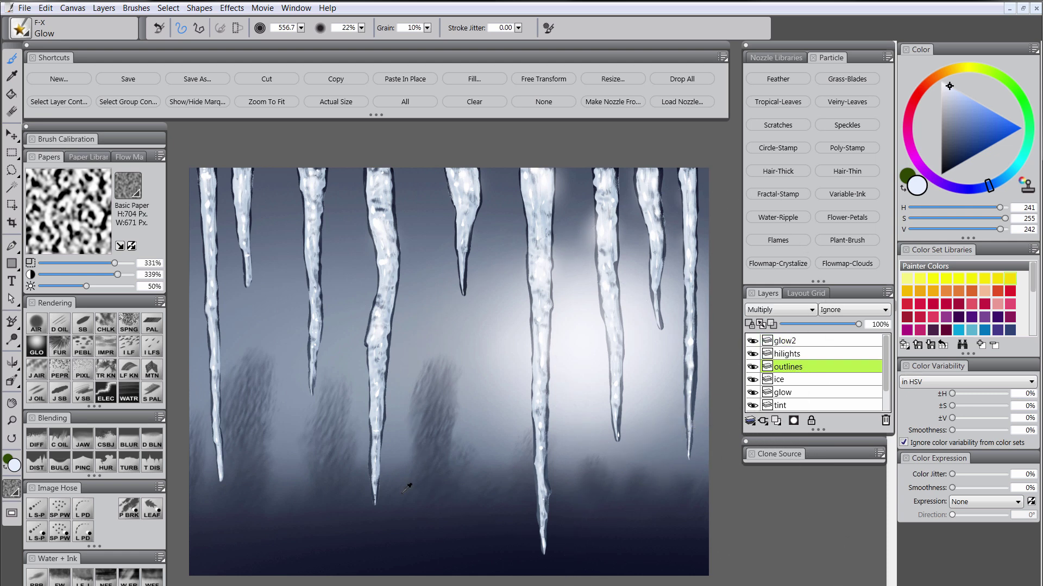
{"action": "left_click", "coordinate": [339, 513], "text": "alt"}
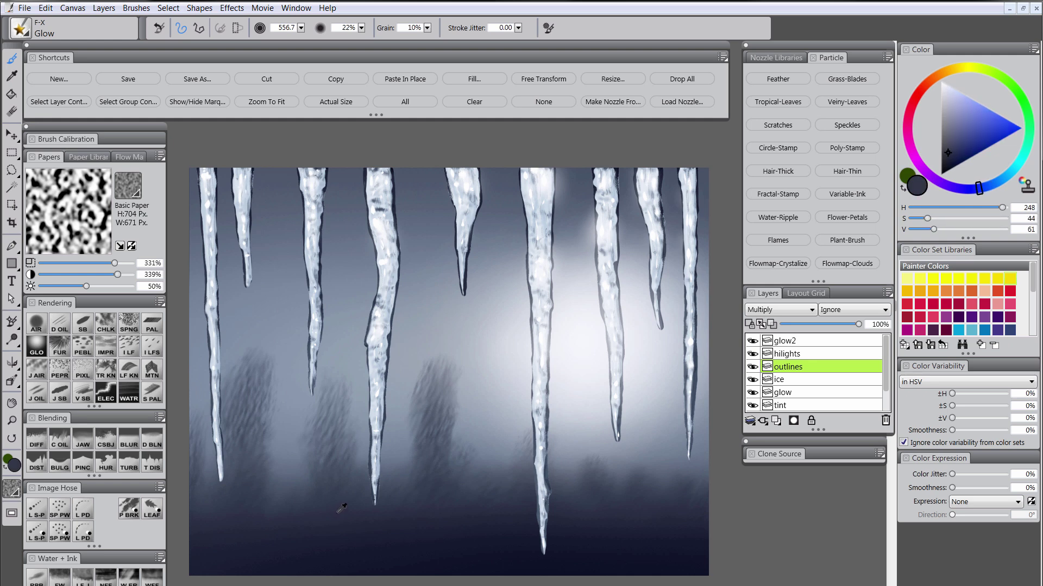
{"action": "left_click", "coordinate": [37, 324]}
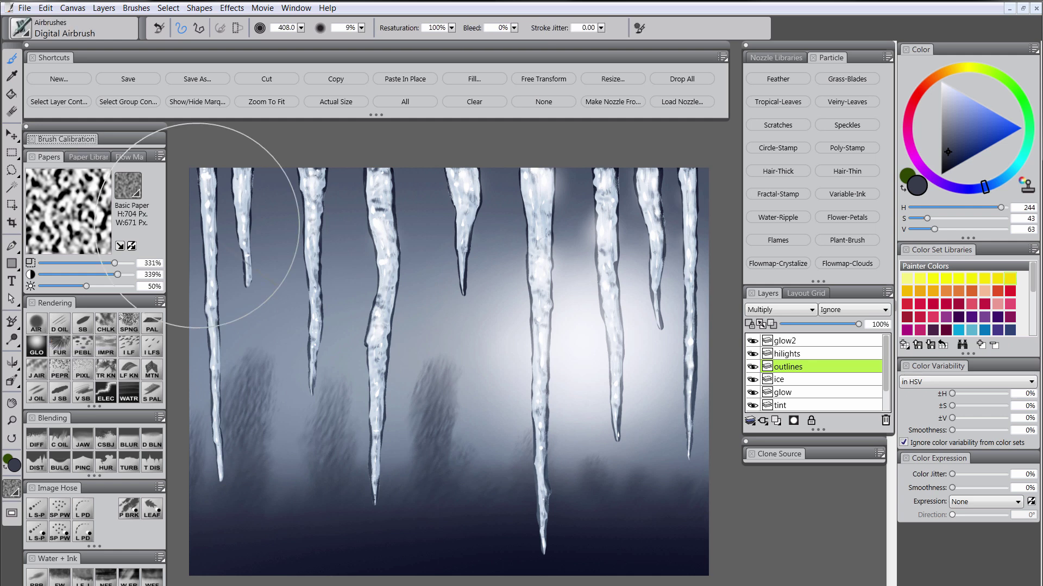
{"action": "key", "text": "bracketleft"}
{"action": "key", "text": "bracketleft"}
{"action": "key", "text": "bracketleft"}
{"action": "key", "text": "bracketleft"}
{"action": "key", "text": "bracketleft"}
{"action": "key", "text": "bracketleft"}
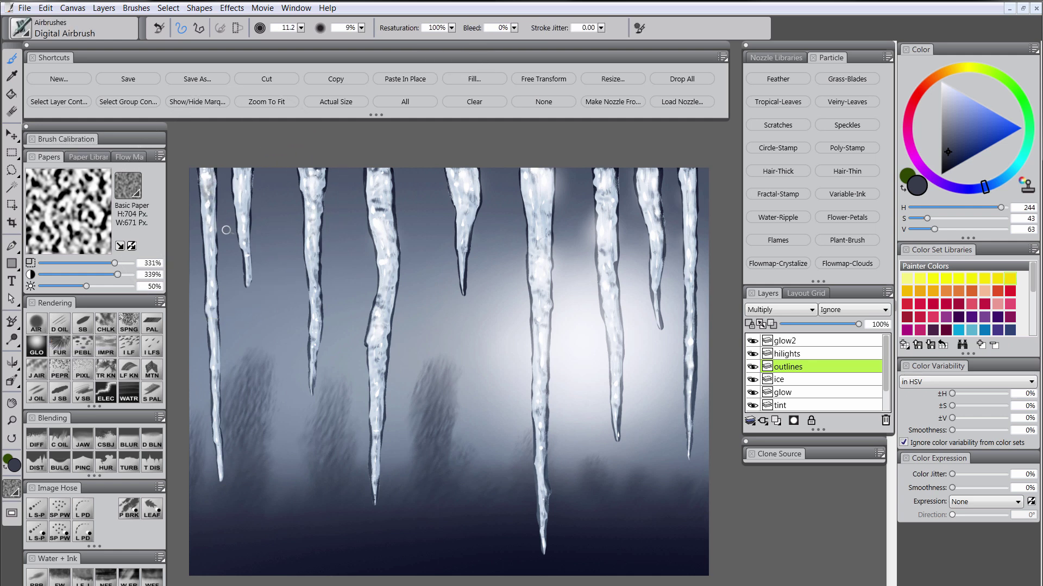
- Outline the left, right and middle icicle edges in dark, then sample a light icy blue
{"action": "left_click_drag", "start_coordinate": [221, 237], "coordinate": [210, 274]}
{"action": "left_click_drag", "start_coordinate": [216, 232], "coordinate": [210, 286]}
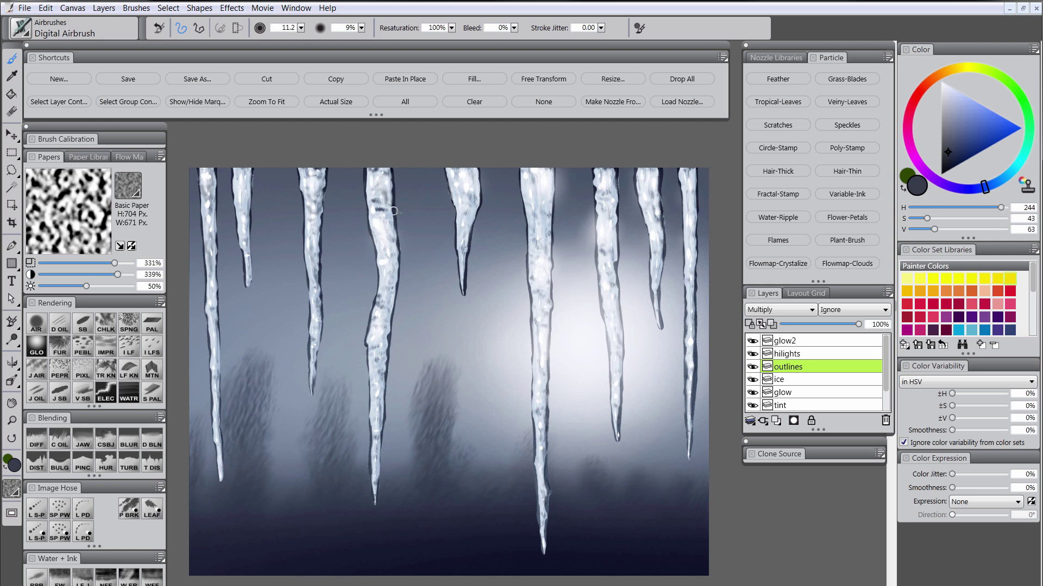
{"action": "left_click_drag", "start_coordinate": [397, 223], "coordinate": [383, 258]}
{"action": "left_click_drag", "start_coordinate": [375, 362], "coordinate": [380, 404]}
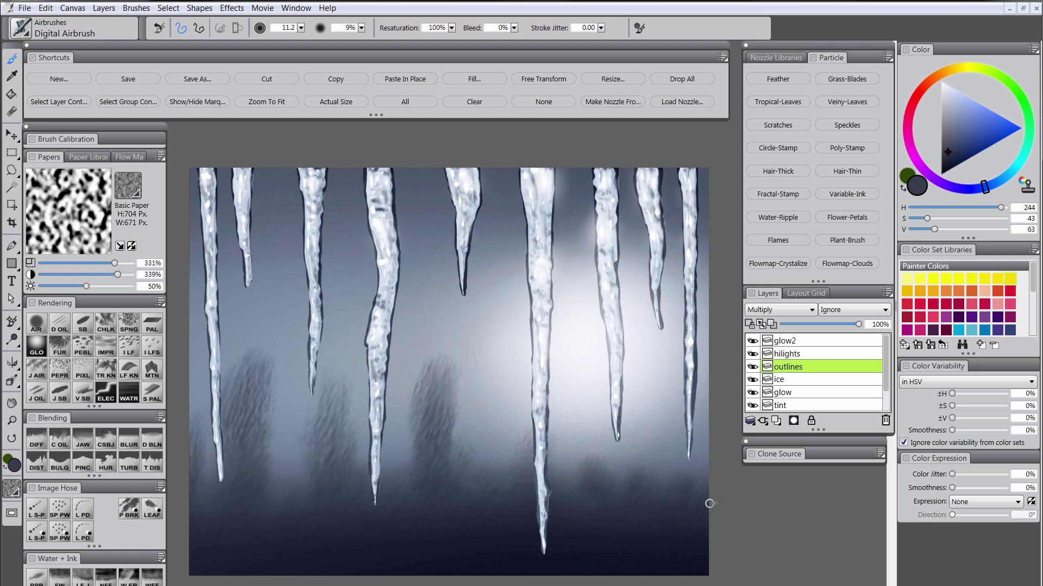
{"action": "left_click", "coordinate": [478, 181], "text": "alt"}
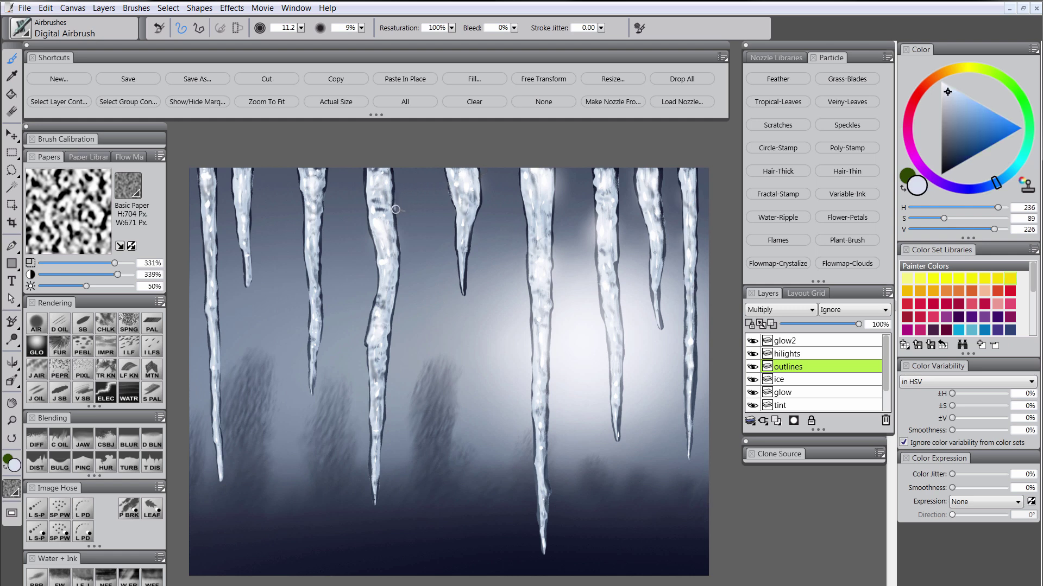
{"action": "key", "text": "bracketleft"}
{"action": "key", "text": "bracketleft"}
- Select the hilights layer and set the painting colour to pure white
{"action": "left_click", "coordinate": [803, 354]}
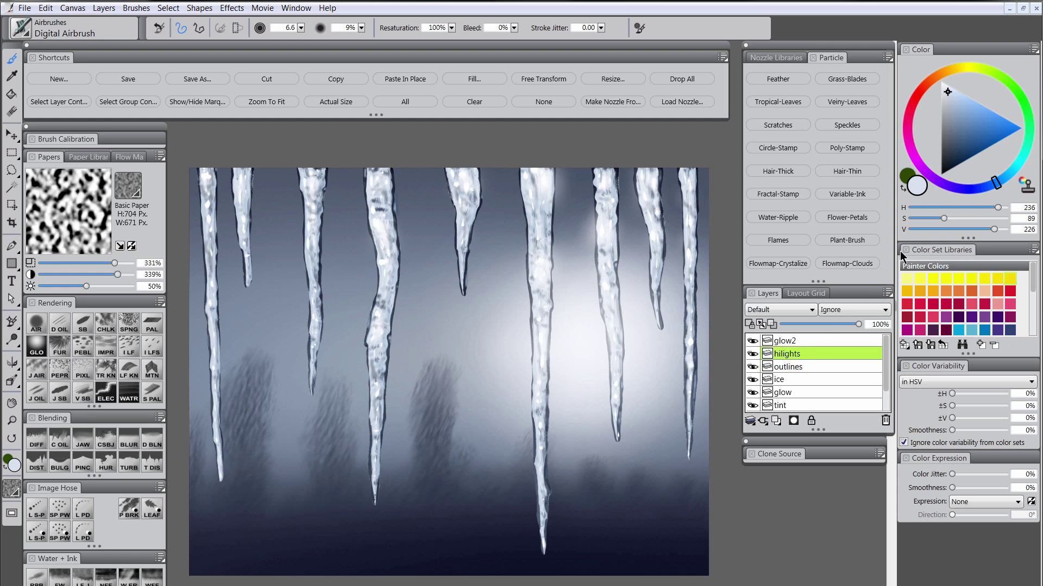
{"action": "left_click_drag", "start_coordinate": [943, 86], "coordinate": [931, 59]}
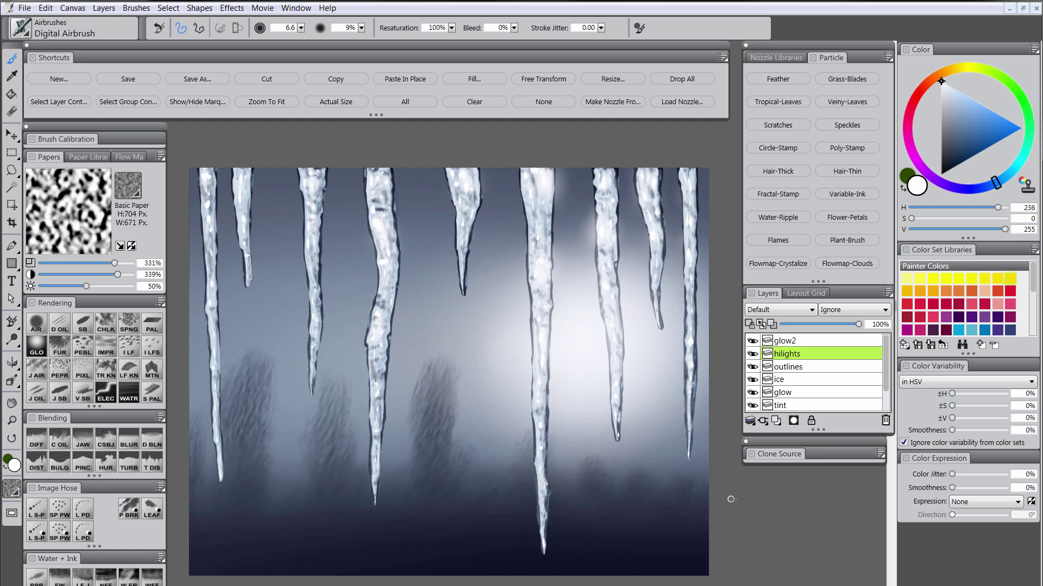
- Save the painting as 'ice' and drop all layers into the canvas
{"action": "left_click", "coordinate": [199, 82]}
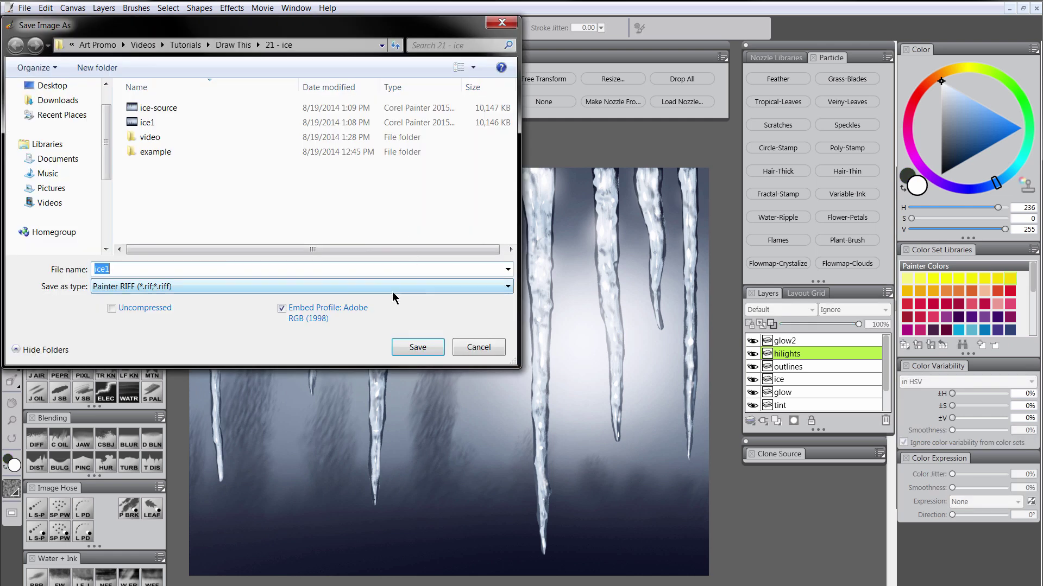
{"action": "type", "text": "ice"}
{"action": "key", "text": "Return"}
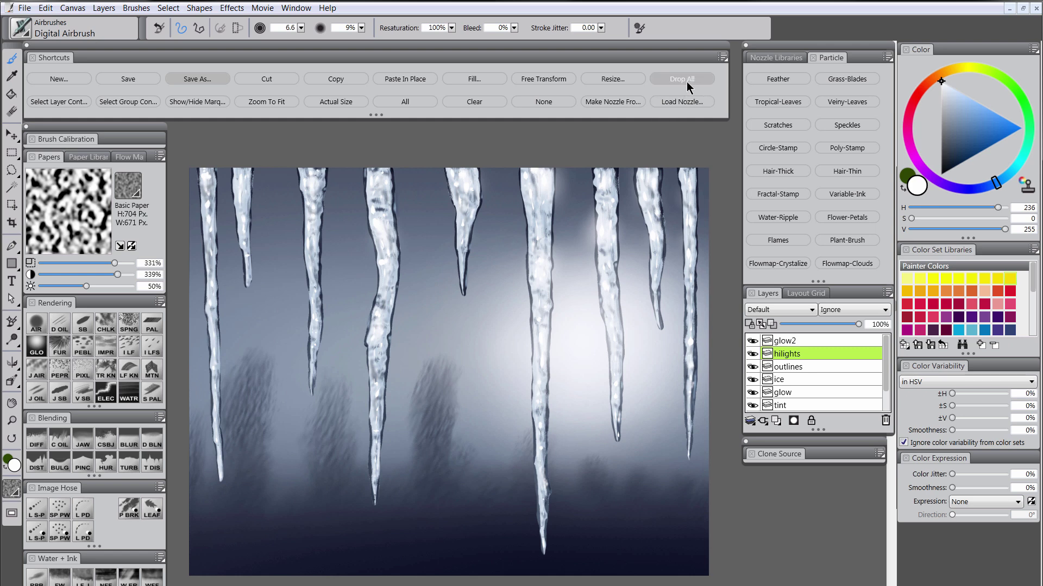
{"action": "left_click", "coordinate": [687, 80]}
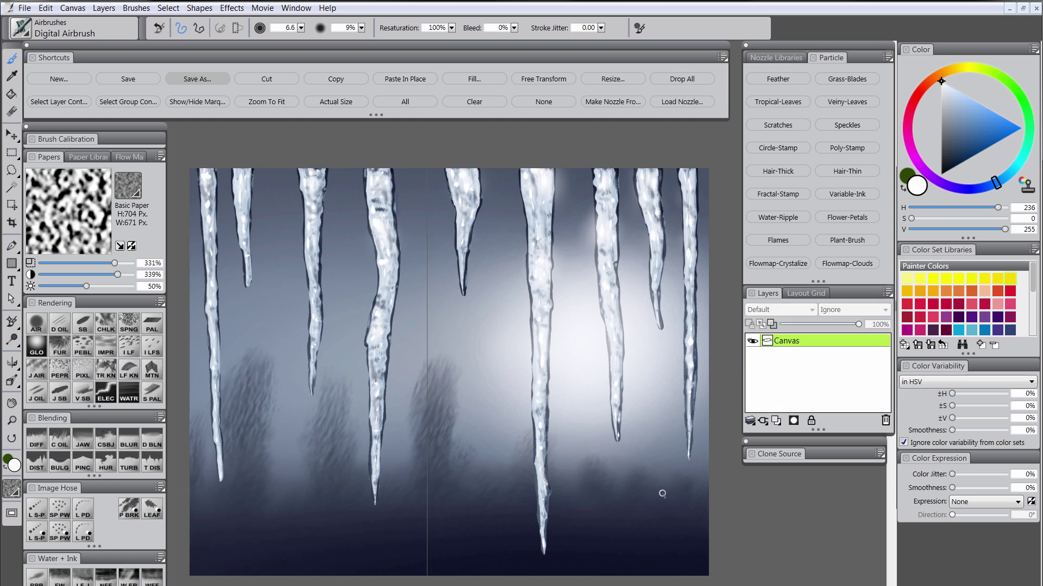
- Choose the Blenders Blur brush and briefly hide the palettes to view the whole painting
{"action": "left_click", "coordinate": [133, 443]}
{"action": "key", "text": "Tab"}
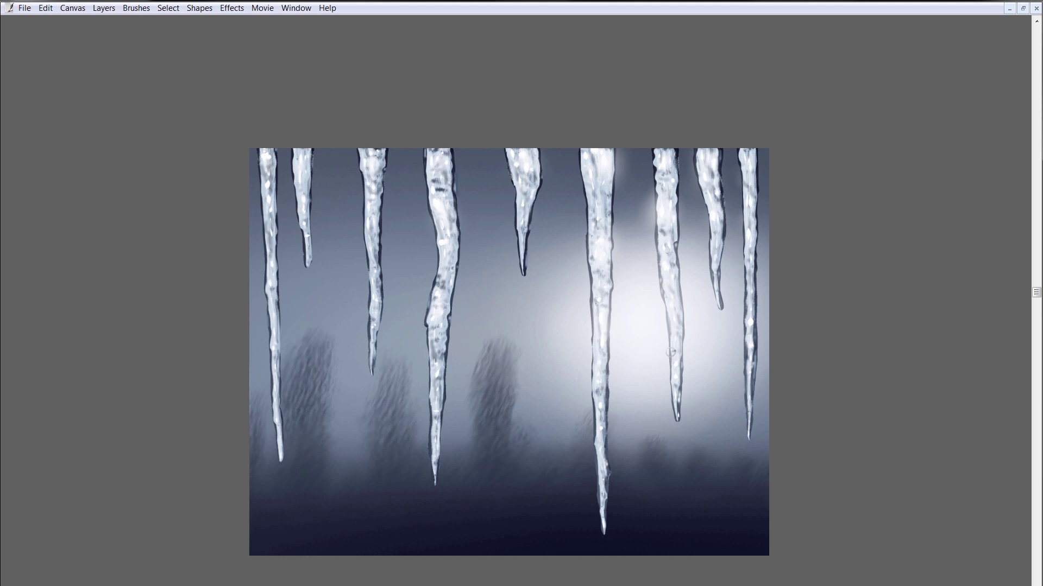
{"action": "key", "text": "Tab"}
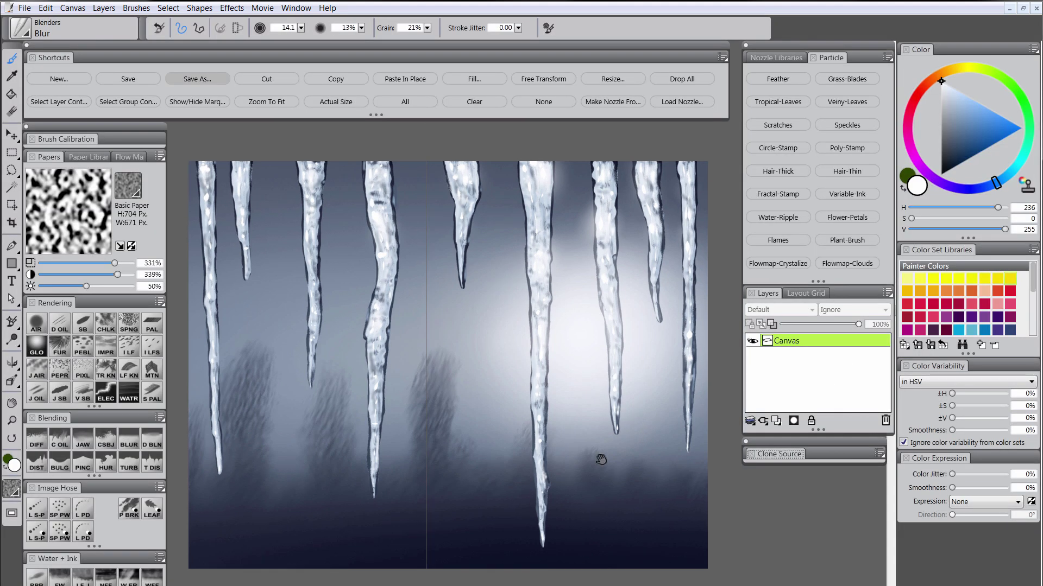
- Add a new layer named 'vignette' with Multiply blending
{"action": "scroll", "coordinate": [598, 461], "scroll_direction": "up", "scroll_amount": 1}
{"action": "left_click", "coordinate": [777, 420]}
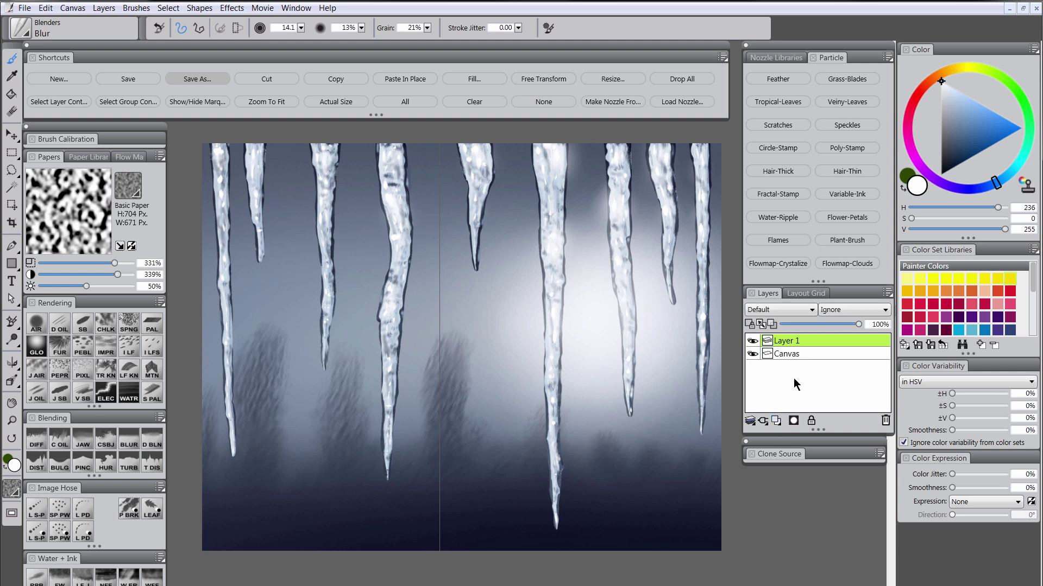
{"action": "double_click", "coordinate": [793, 342]}
{"action": "key", "text": "Return"}
{"action": "left_click", "coordinate": [790, 308]}
{"action": "left_click", "coordinate": [773, 412]}
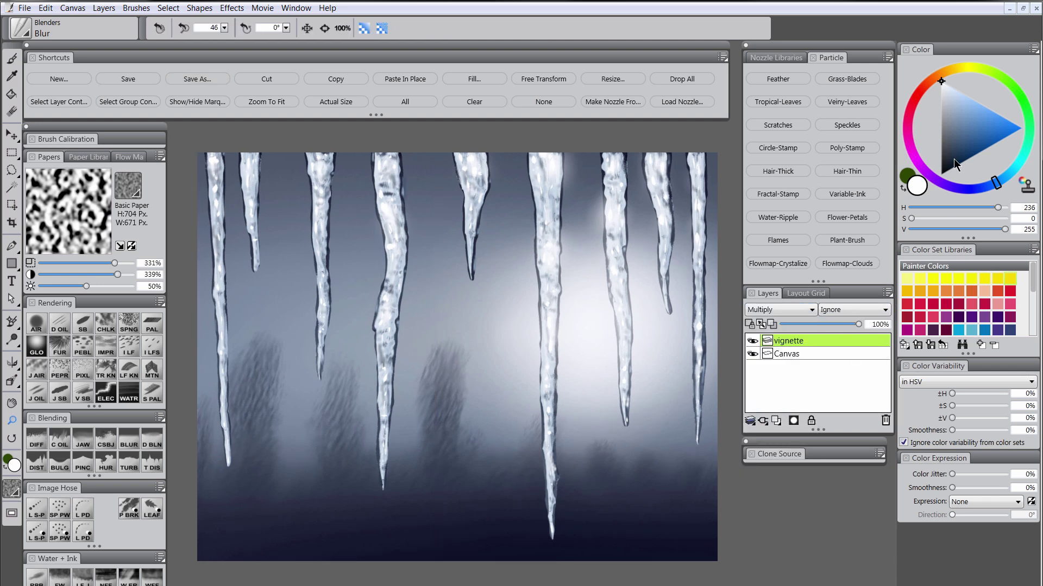
- Airbrush dark blue around the edges with a huge brush, set 78% opacity and drop it
{"action": "left_click_drag", "start_coordinate": [954, 159], "coordinate": [955, 162]}
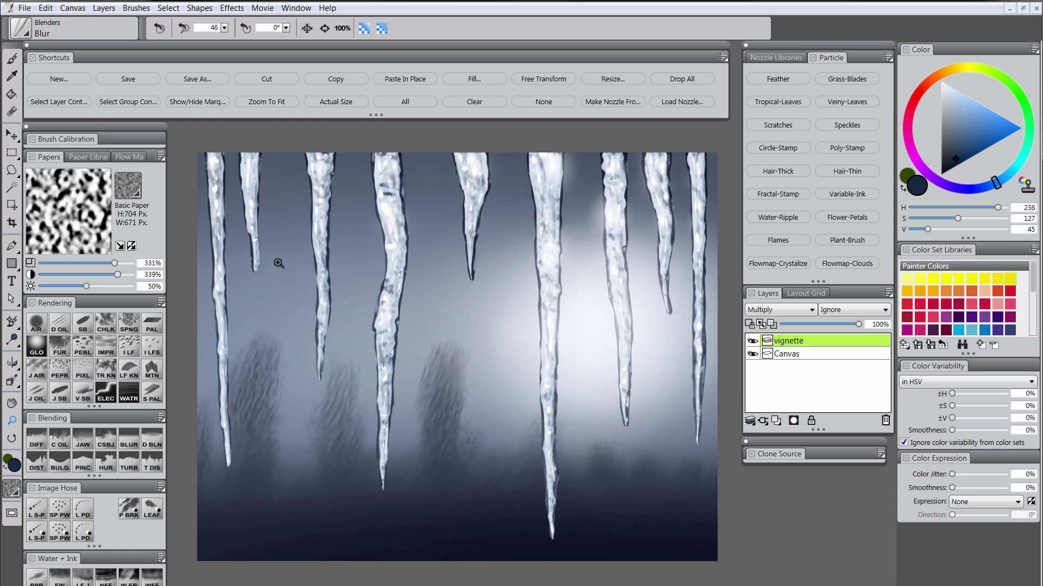
{"action": "left_click", "coordinate": [36, 324]}
{"action": "key", "text": "Tab"}
{"action": "left_click_drag", "start_coordinate": [674, 162], "coordinate": [787, 158]}
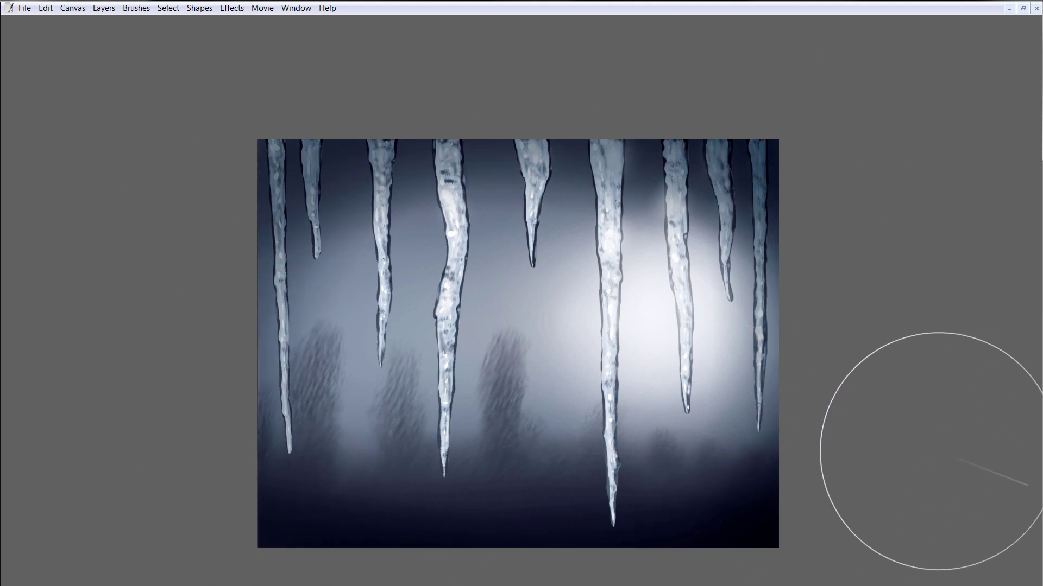
{"action": "key", "text": "Tab"}
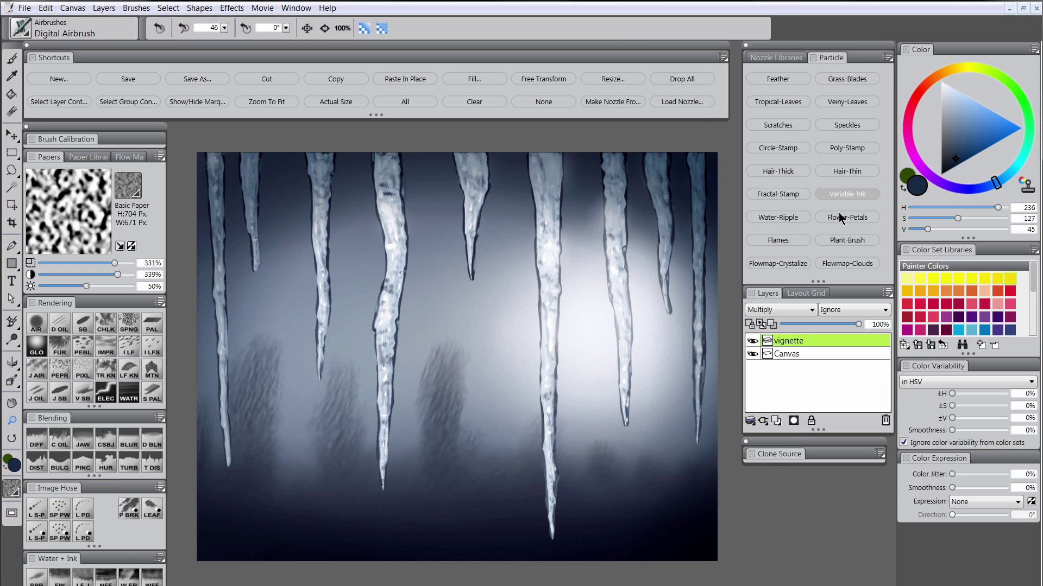
{"action": "left_click_drag", "start_coordinate": [858, 325], "coordinate": [842, 324]}
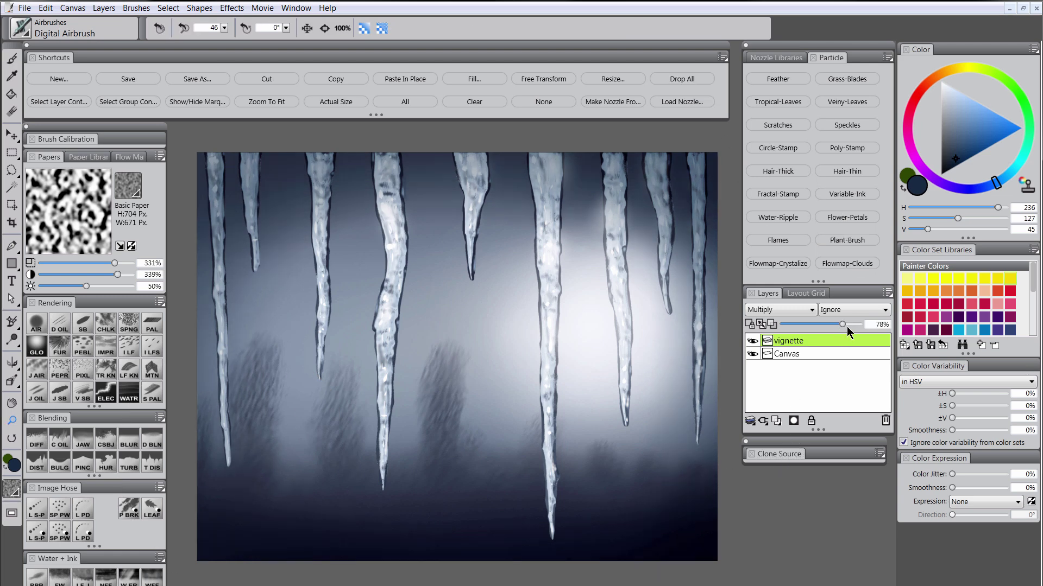
{"action": "left_click", "coordinate": [701, 83]}
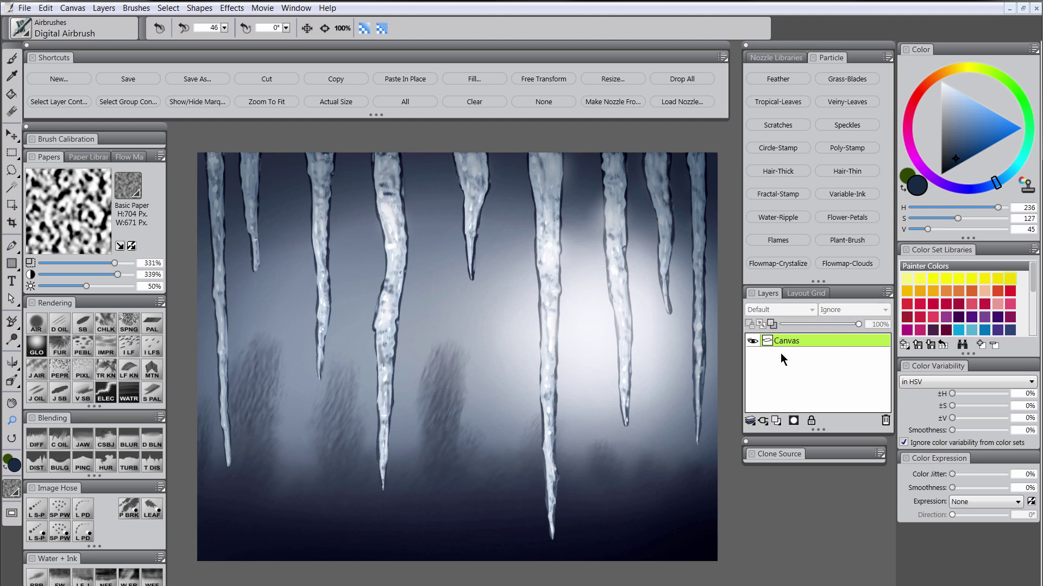
- Copy the whole image and paste it as a new layer
{"action": "key", "text": "ctrl+a"}
{"action": "key", "text": "ctrl+c"}
{"action": "key", "text": "ctrl+v"}
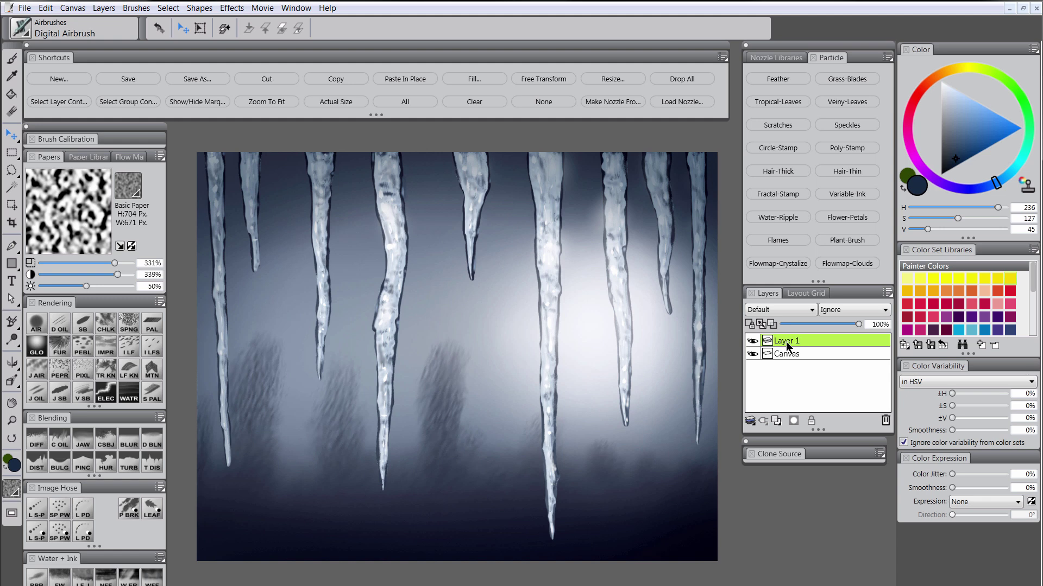
- Apply Equalize with black point 5.9% and white point 91%, then compare with and without the layer
{"action": "left_click", "coordinate": [232, 8]}
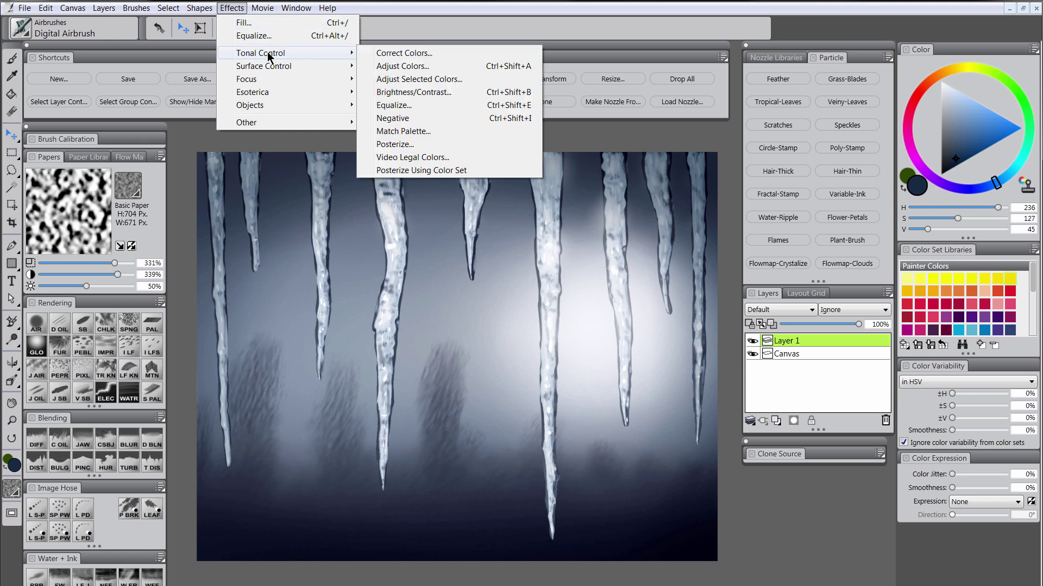
{"action": "left_click", "coordinate": [524, 106]}
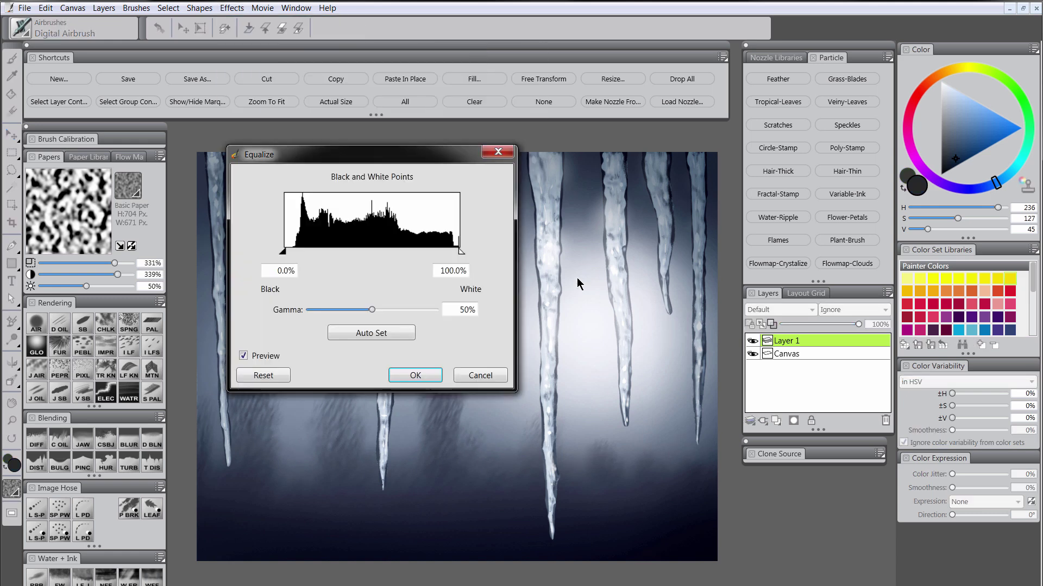
{"action": "left_click_drag", "start_coordinate": [449, 156], "coordinate": [935, 74]}
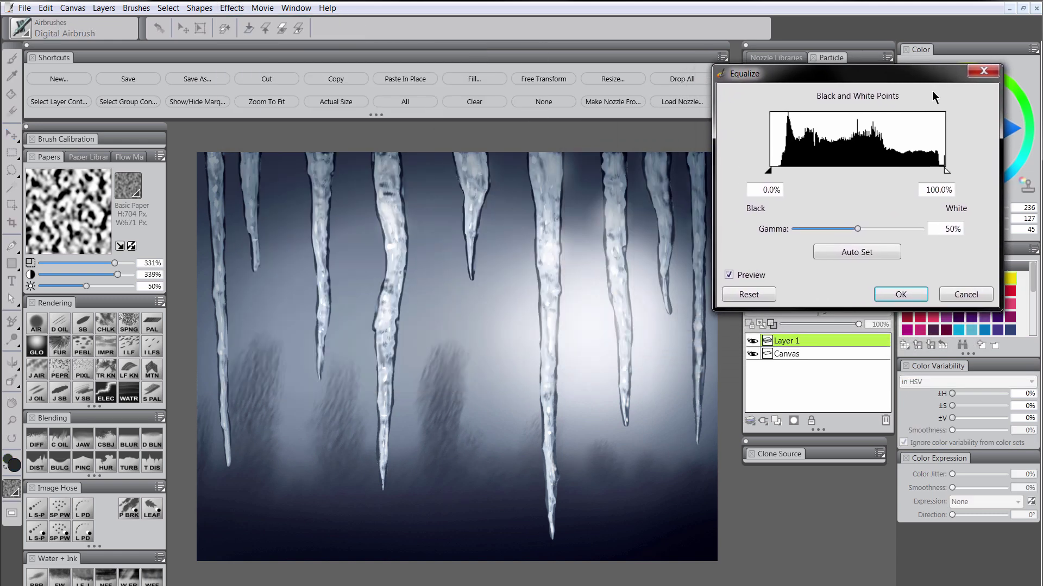
{"action": "left_click", "coordinate": [853, 255]}
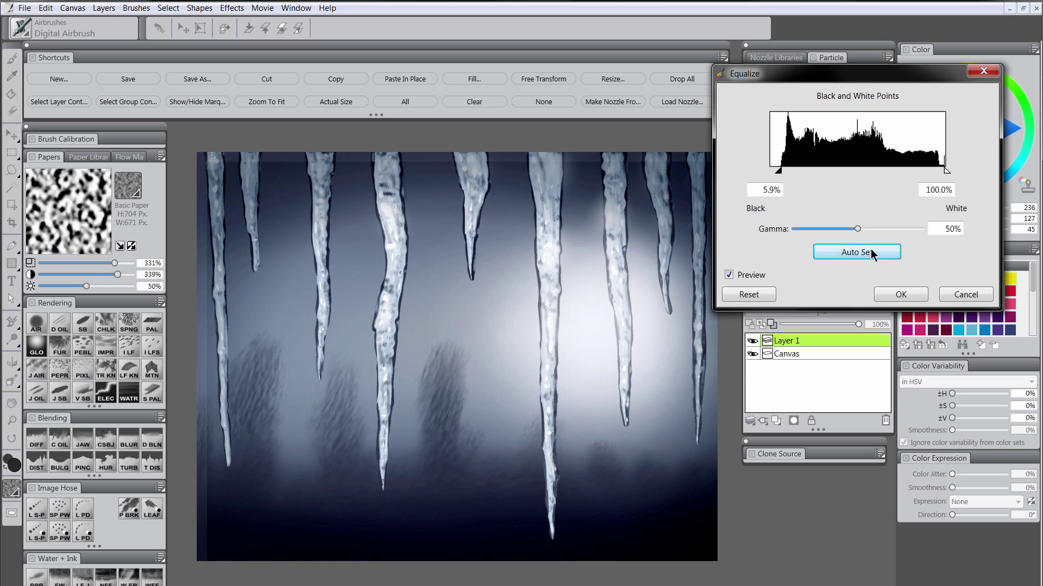
{"action": "left_click_drag", "start_coordinate": [946, 175], "coordinate": [941, 177]}
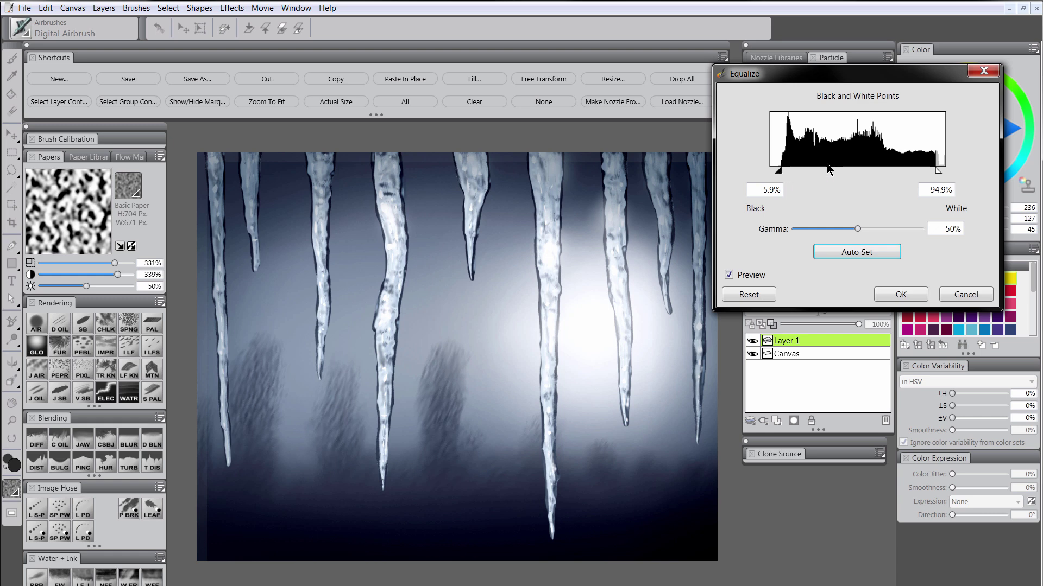
{"action": "left_click_drag", "start_coordinate": [938, 171], "coordinate": [938, 173]}
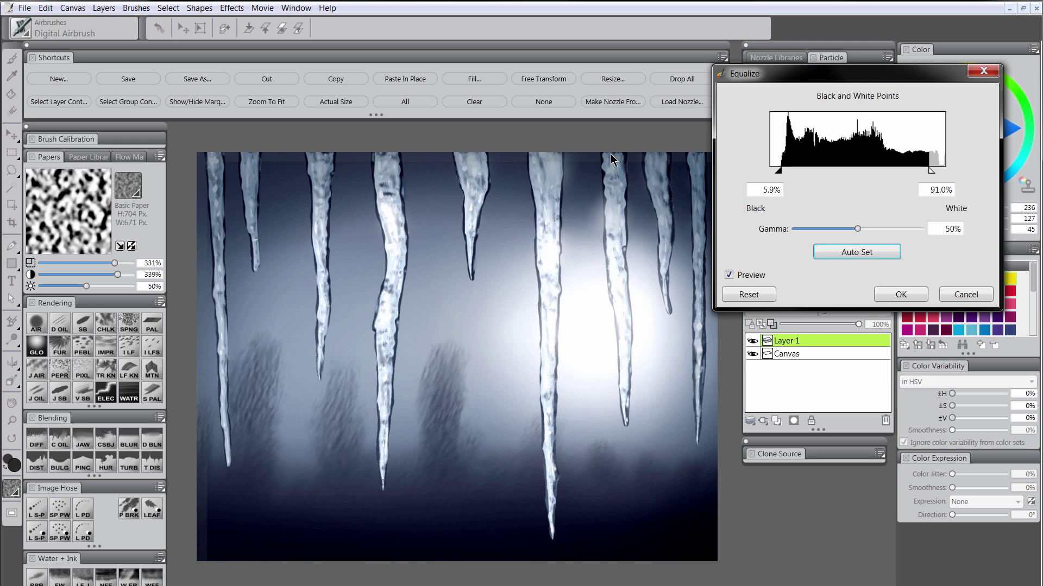
{"action": "left_click", "coordinate": [902, 295]}
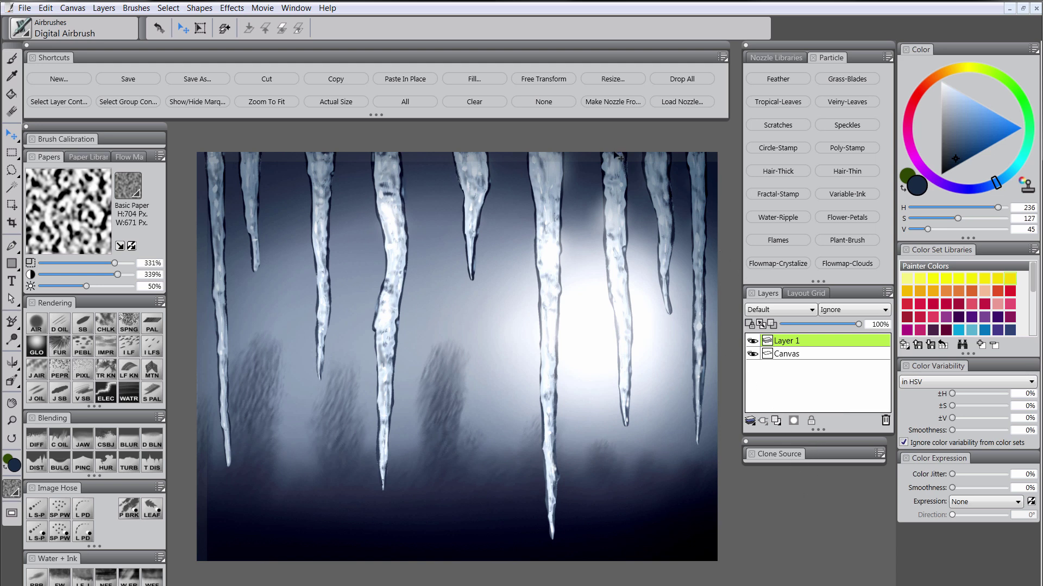
{"action": "left_click", "coordinate": [753, 342]}
{"action": "left_click", "coordinate": [752, 341]}
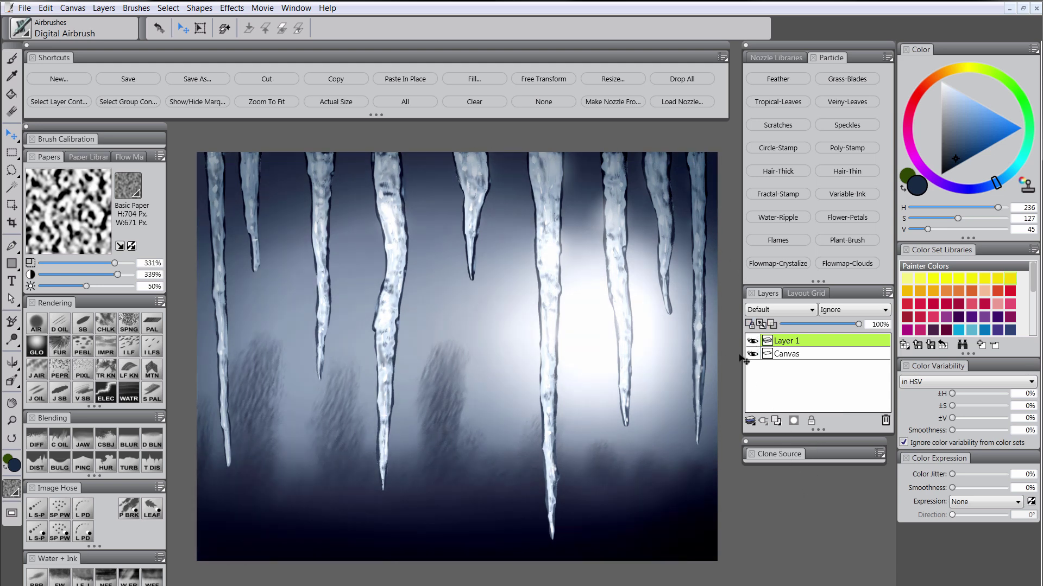
{"action": "key", "text": "b"}
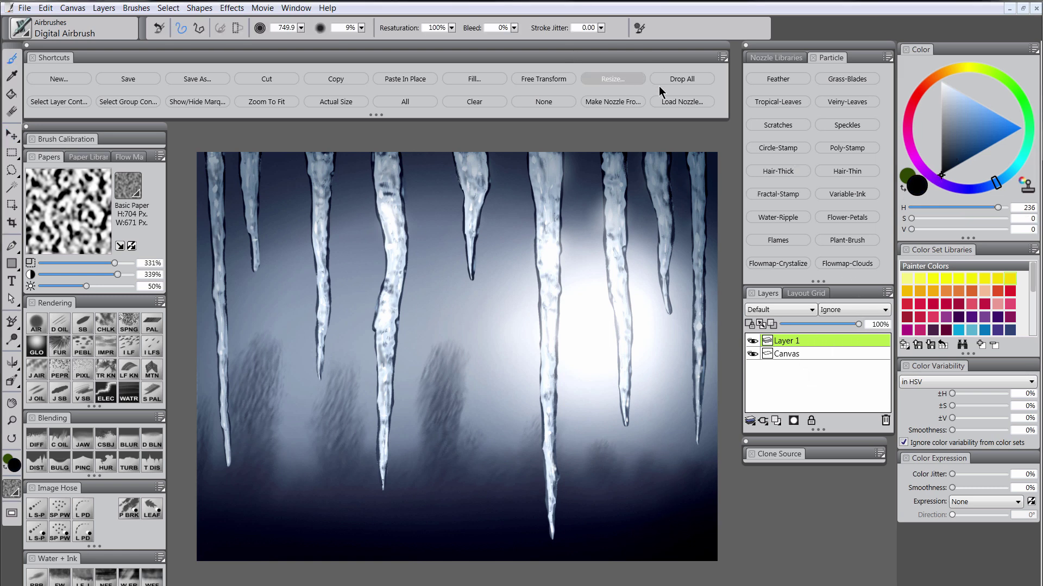
- Drop the equalized layer and reshape the icicles with the F-X Bulge and F-X Pinch brushes
{"action": "left_click", "coordinate": [679, 79]}
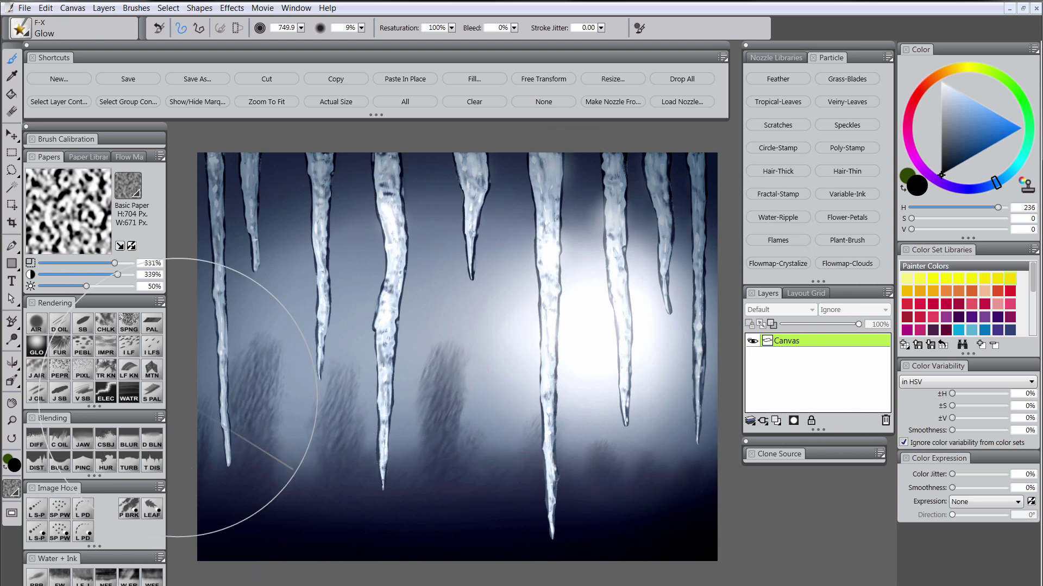
{"action": "left_click", "coordinate": [61, 462]}
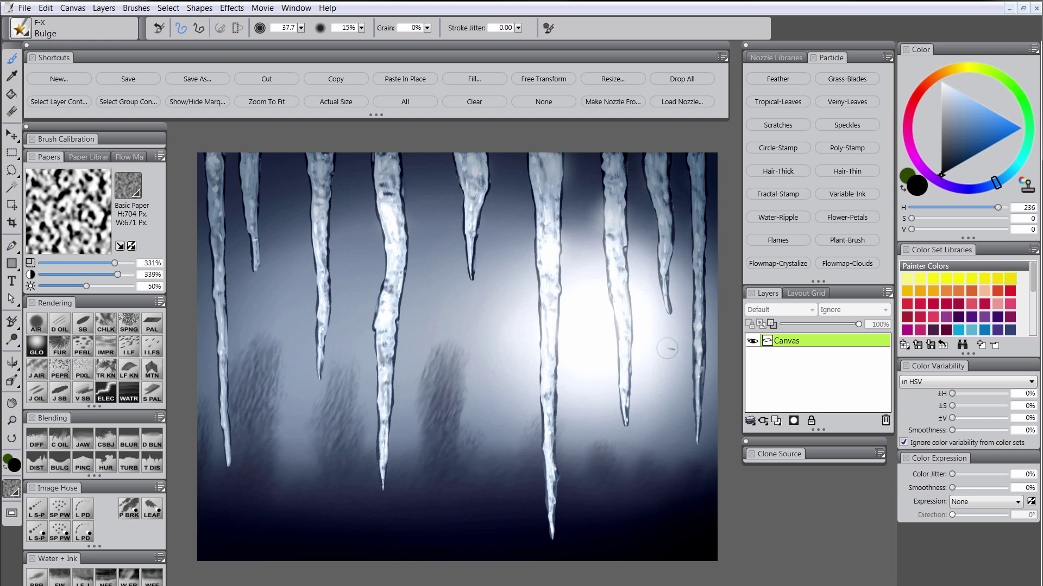
{"action": "left_click", "coordinate": [82, 462]}
- Paste a copy of the image as a new layer and apply Soften at 9.05
{"action": "key", "text": "ctrl+a"}
{"action": "key", "text": "ctrl+c"}
{"action": "key", "text": "ctrl+v"}
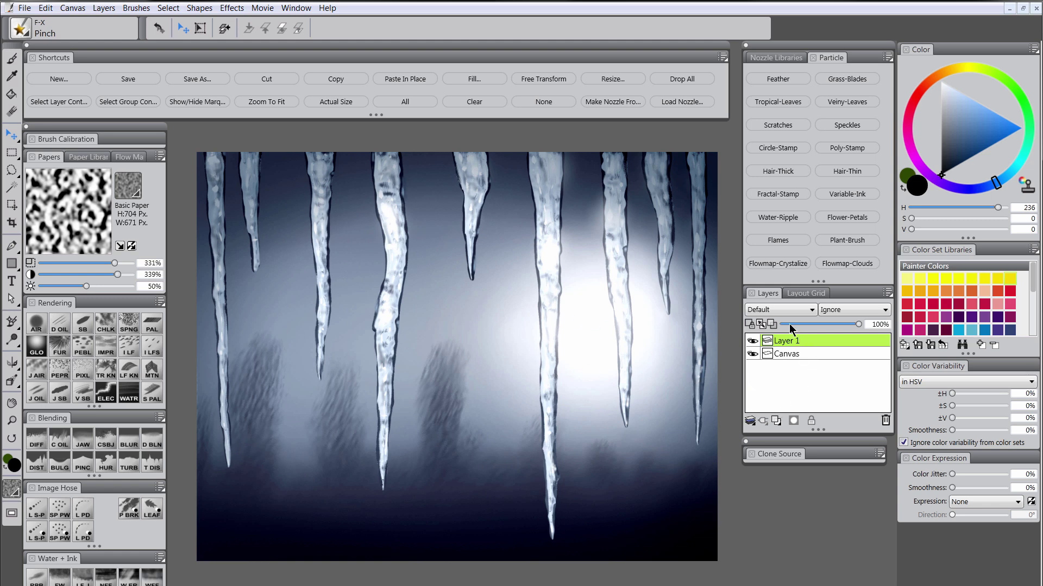
{"action": "left_click", "coordinate": [232, 8]}
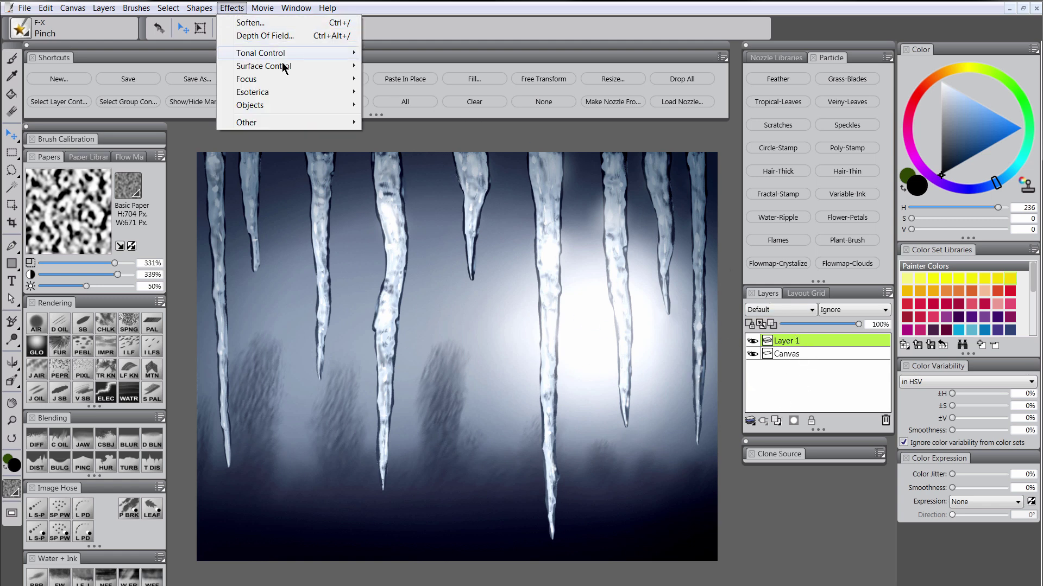
{"action": "mouse_move", "coordinate": [284, 79]}
{"action": "left_click", "coordinate": [418, 157]}
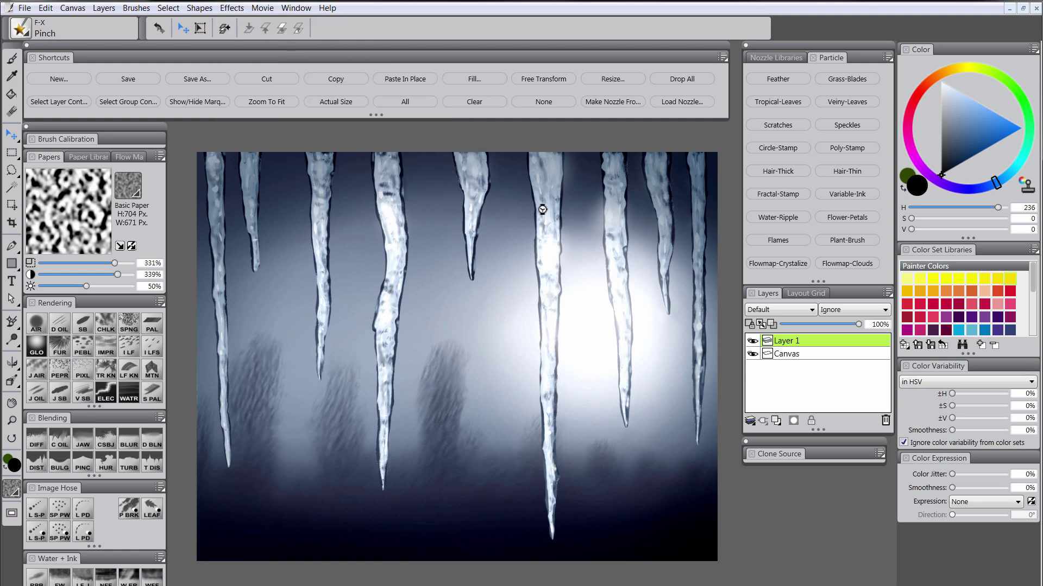
{"action": "left_click_drag", "start_coordinate": [491, 210], "coordinate": [978, 132]}
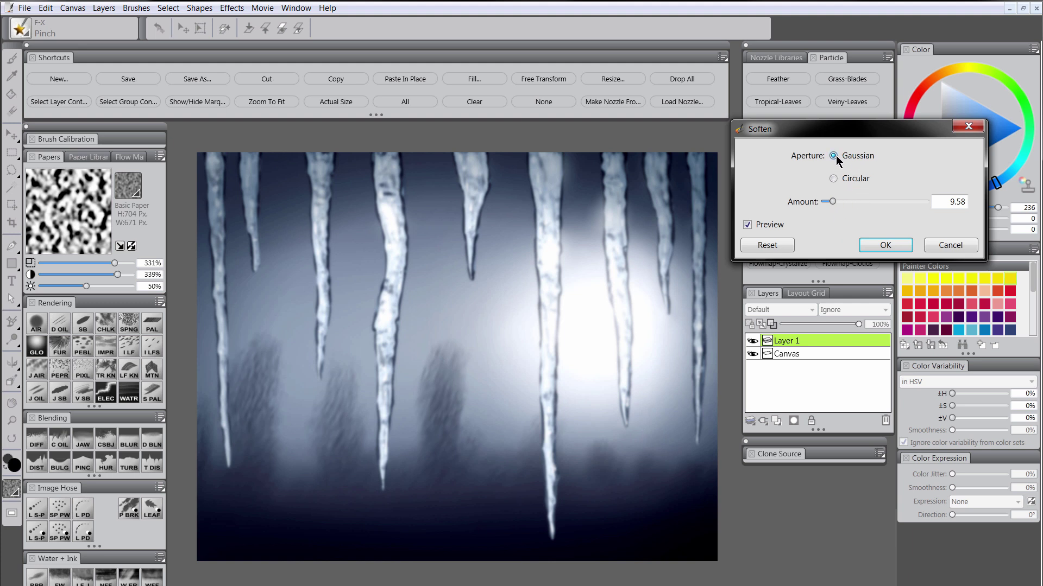
{"action": "left_click", "coordinate": [833, 201]}
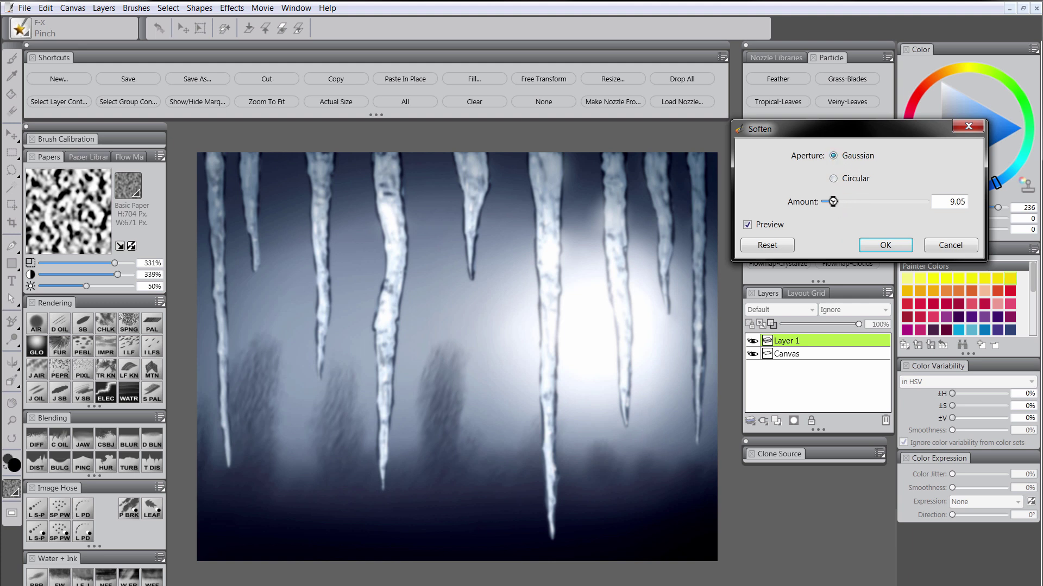
{"action": "left_click", "coordinate": [891, 247]}
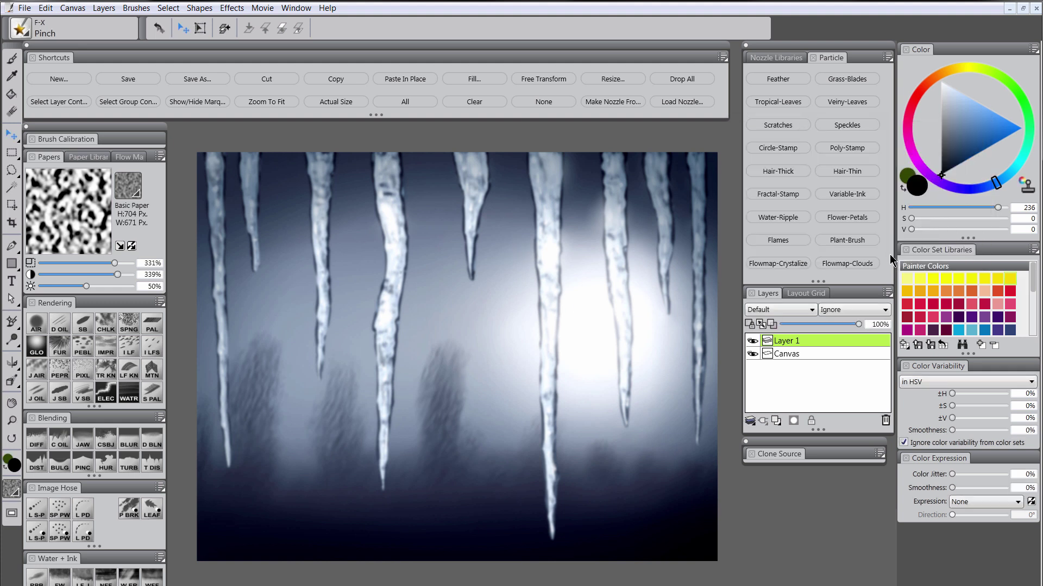
- Add a layer mask and airbrush black on it with an enlarged brush
{"action": "left_click", "coordinate": [794, 420]}
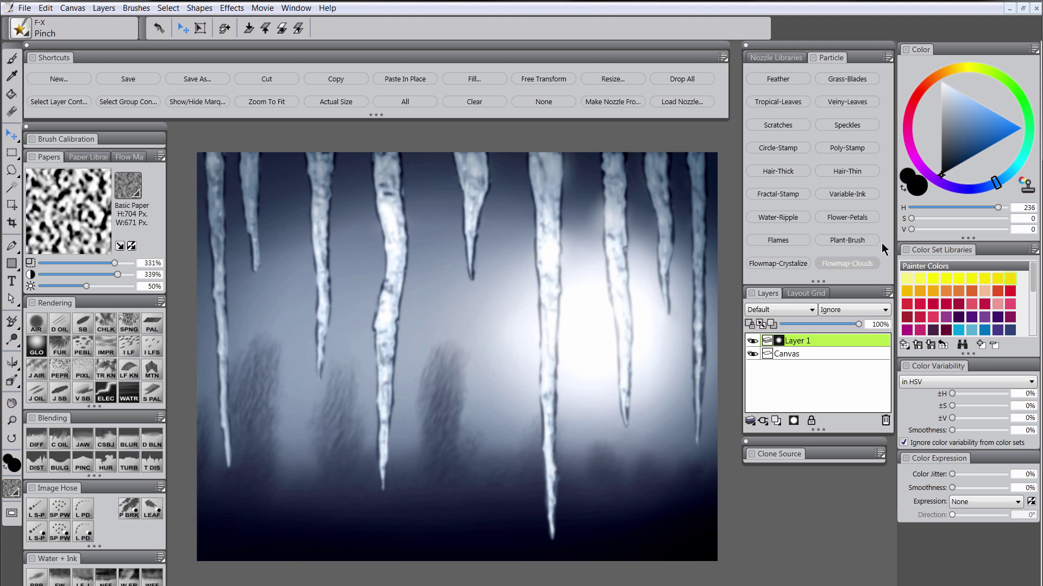
{"action": "left_click", "coordinate": [34, 322]}
{"action": "key", "text": "Tab"}
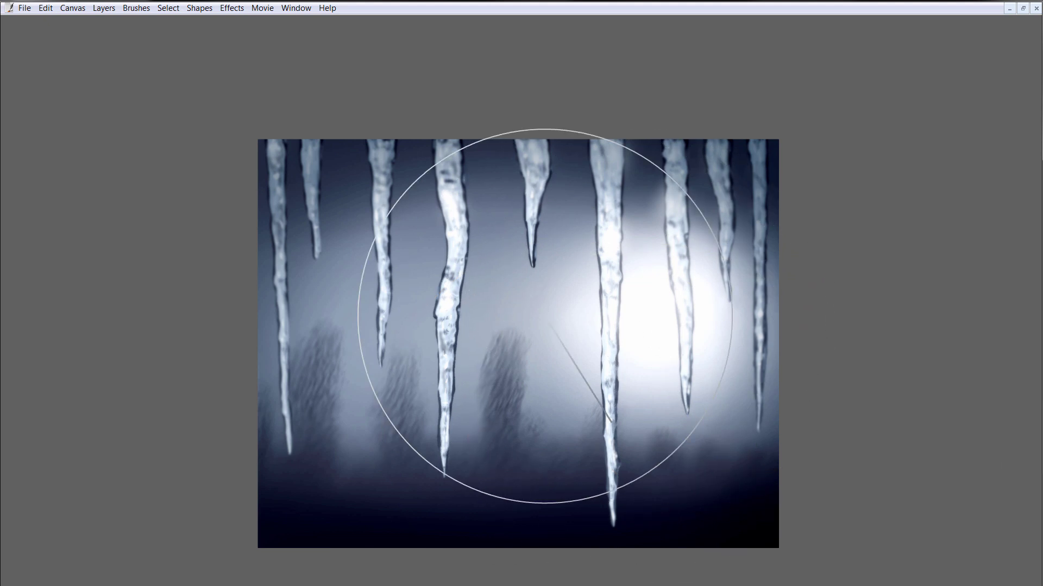
{"action": "key", "text": "bracketright"}
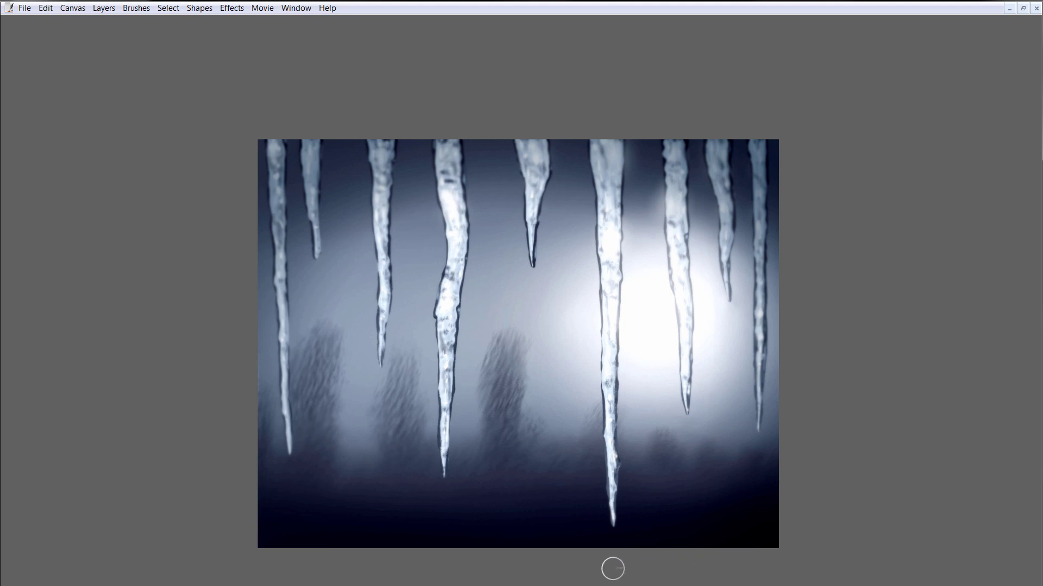
{"action": "key", "text": "Tab"}
- Drop the softened layer and add a new 'hilights' layer set to Screen
{"action": "left_click", "coordinate": [682, 79]}
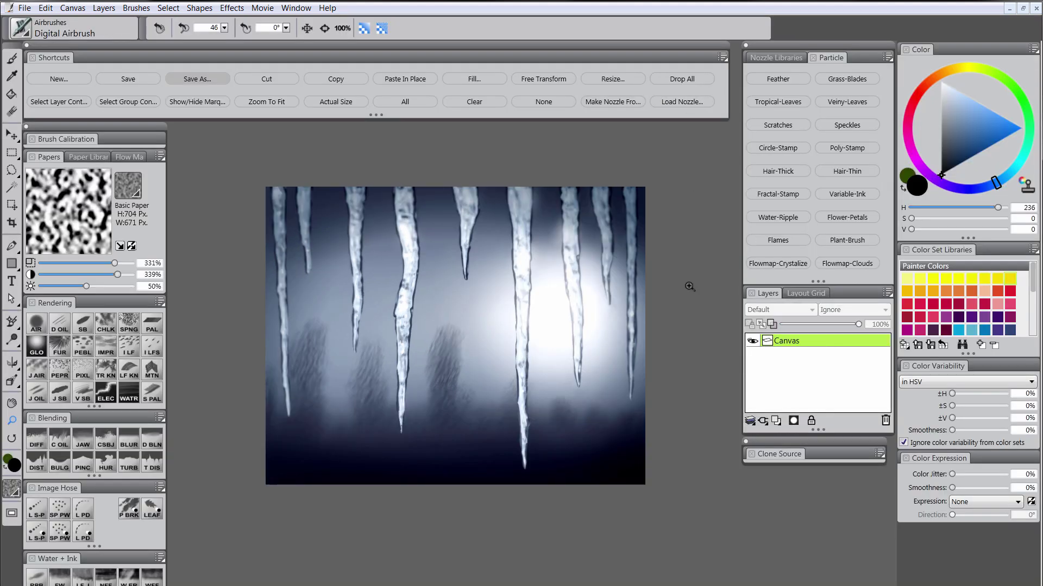
{"action": "left_click", "coordinate": [777, 421]}
{"action": "double_click", "coordinate": [785, 344]}
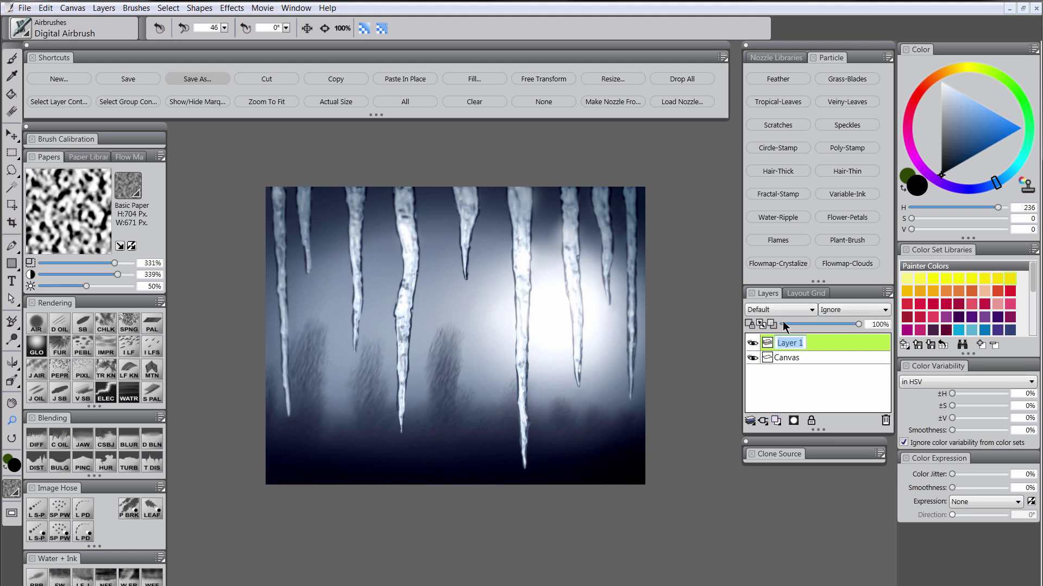
{"action": "type", "text": "hilights"}
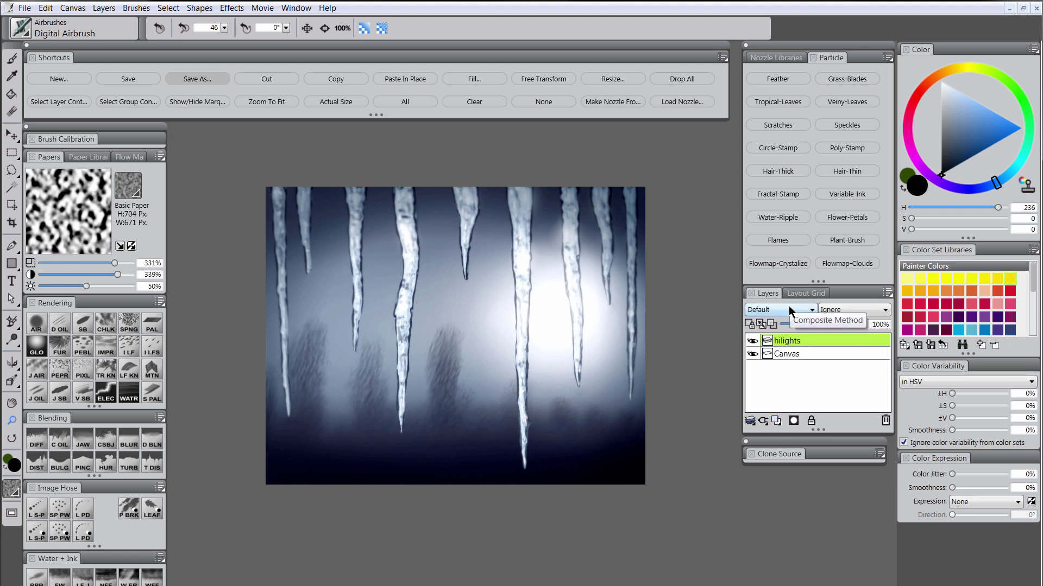
{"action": "left_click", "coordinate": [789, 309]}
{"action": "left_click", "coordinate": [771, 419]}
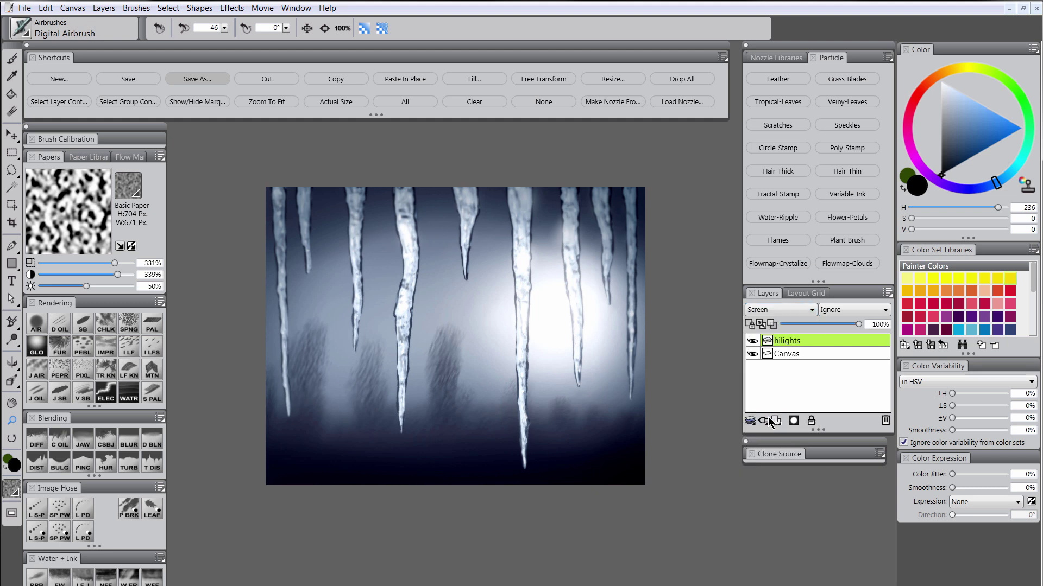
- Choose the F-X Glow brush with a bright, saturated light blue colour
{"action": "left_click", "coordinate": [37, 350]}
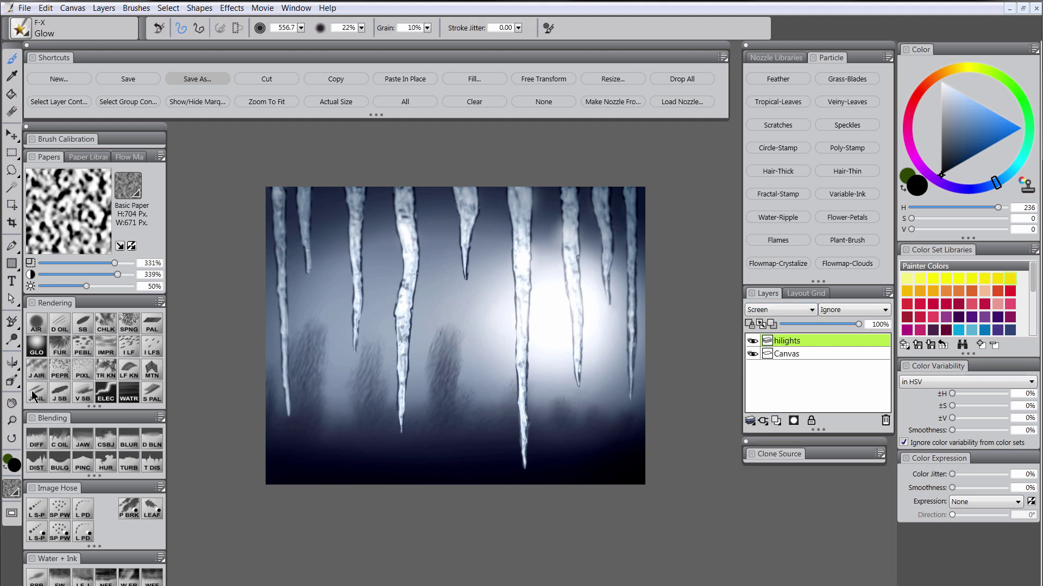
{"action": "left_click", "coordinate": [957, 96]}
{"action": "left_click", "coordinate": [949, 85]}
{"action": "scroll", "coordinate": [530, 371], "scroll_direction": "up", "scroll_amount": 1}
{"action": "scroll", "coordinate": [547, 439], "scroll_direction": "down", "scroll_amount": 1}
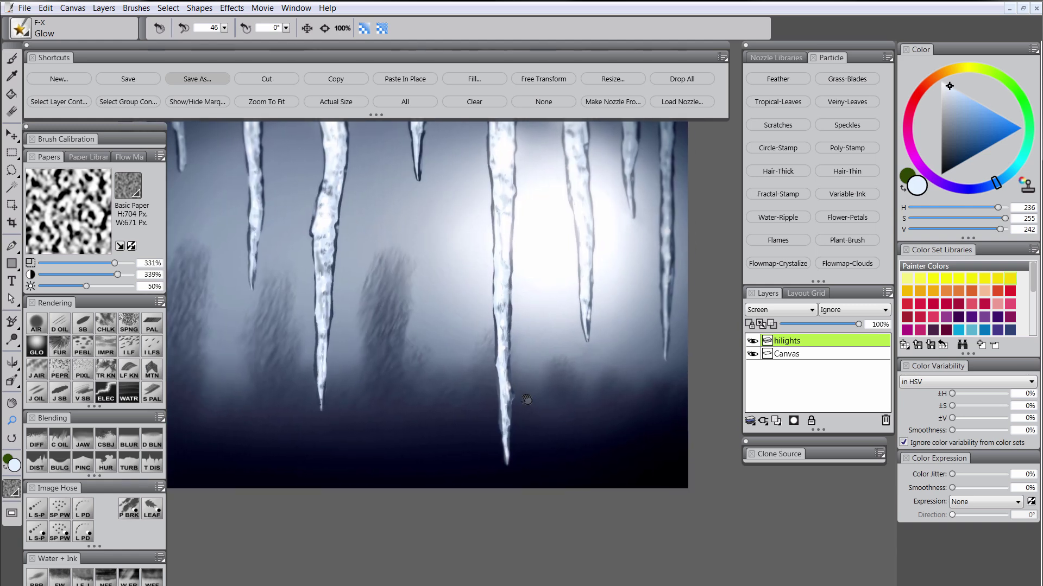
{"action": "key", "text": "b"}
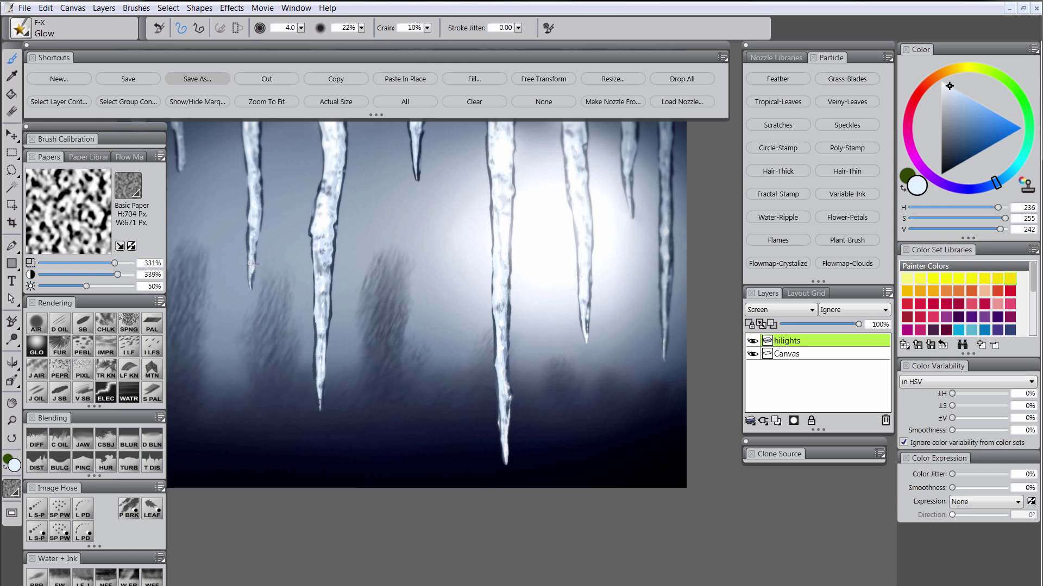
- Zoom out with the Magnifier and recentre the finished painting in view
{"action": "key", "text": "m"}
{"action": "left_click", "coordinate": [423, 364], "text": "alt"}
{"action": "left_click", "coordinate": [424, 364], "text": "alt"}
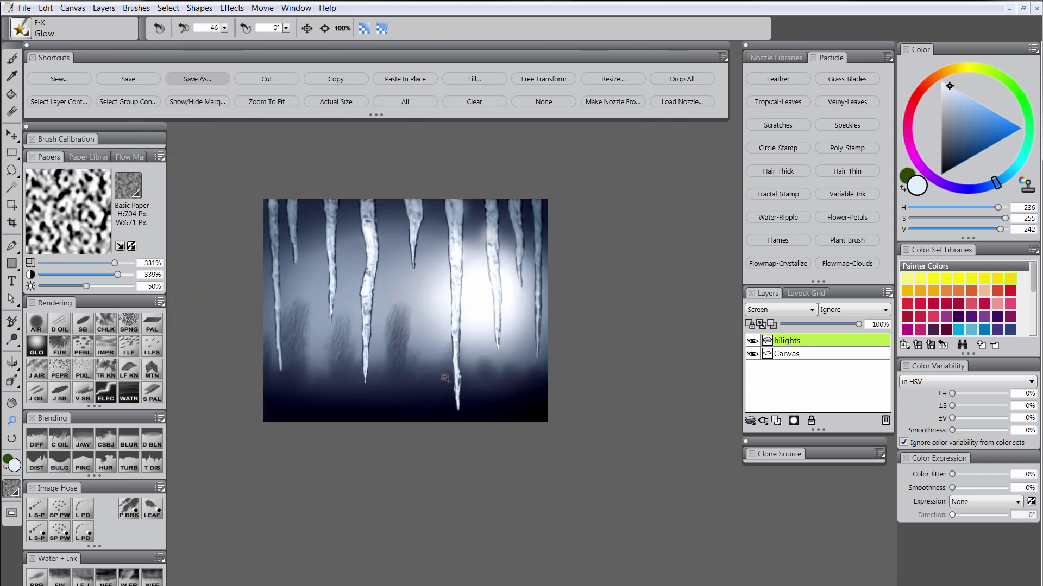
{"action": "left_click_drag", "start_coordinate": [421, 402], "coordinate": [496, 400]}
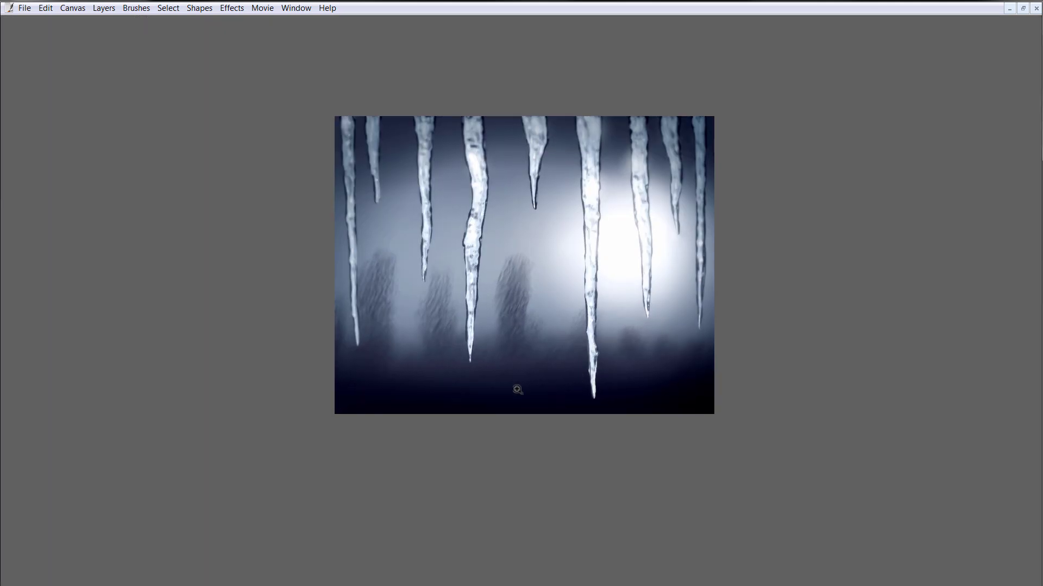